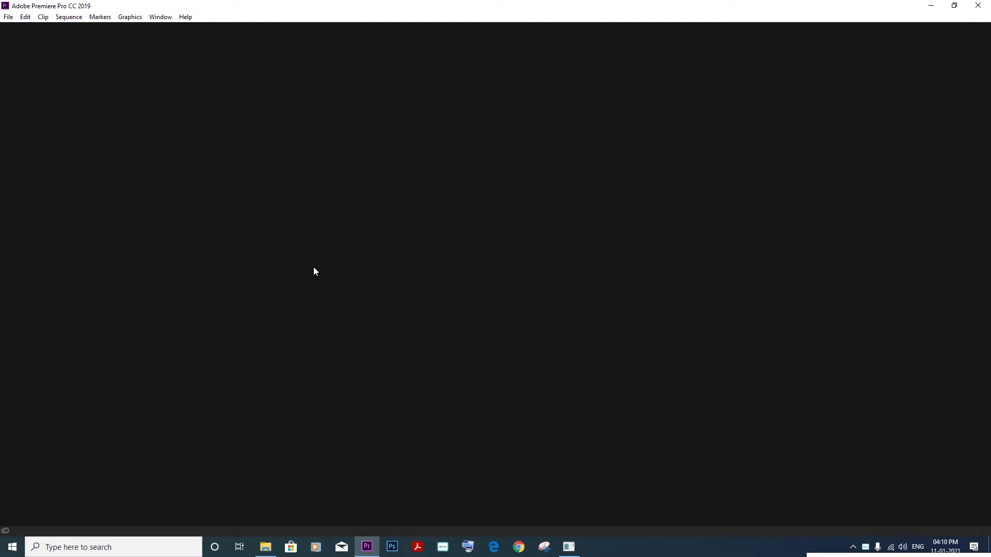
Create a new Premiere project titled 'Instagram reels' from File > New > Project
click(109, 15)
click(6, 17)
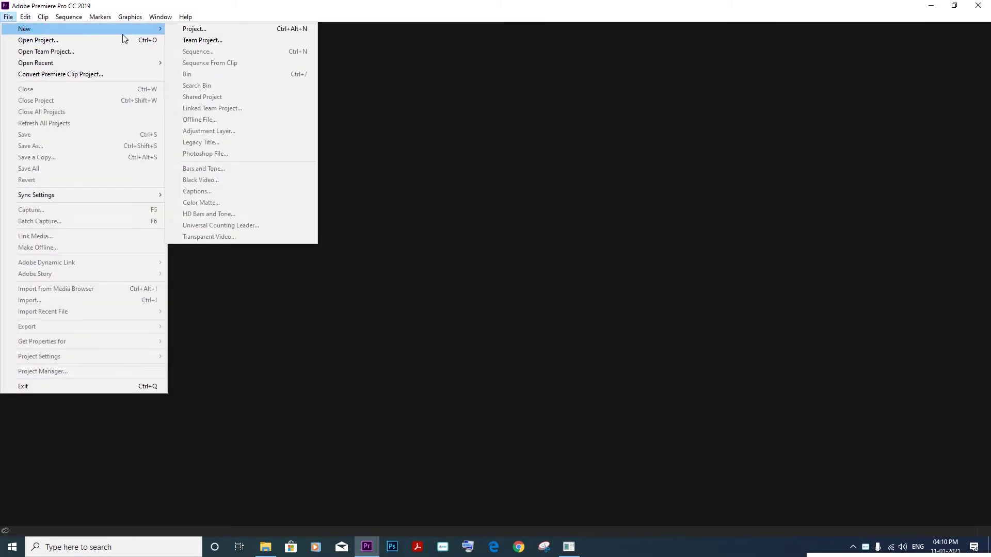
click(203, 30)
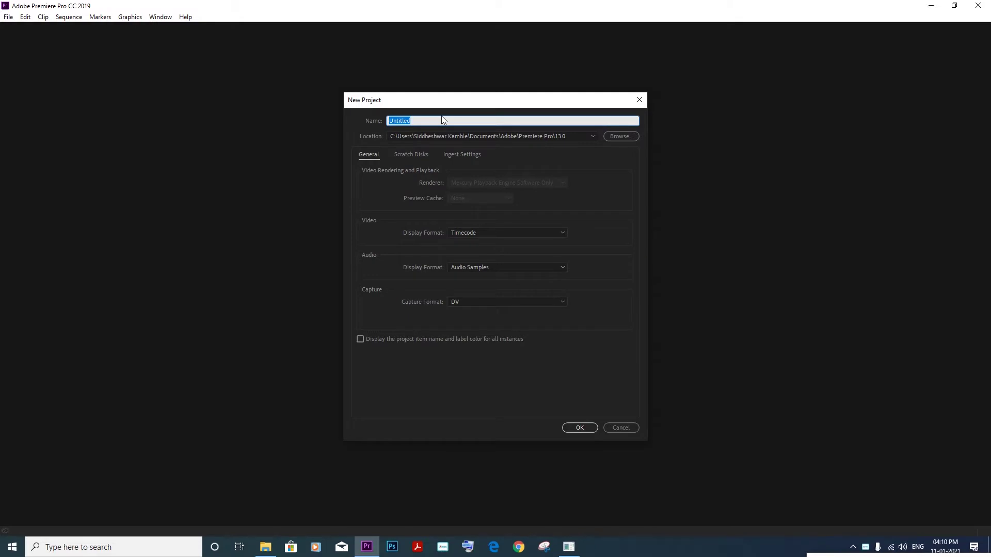
text(in)
text(Instagram reels)
key(Return)
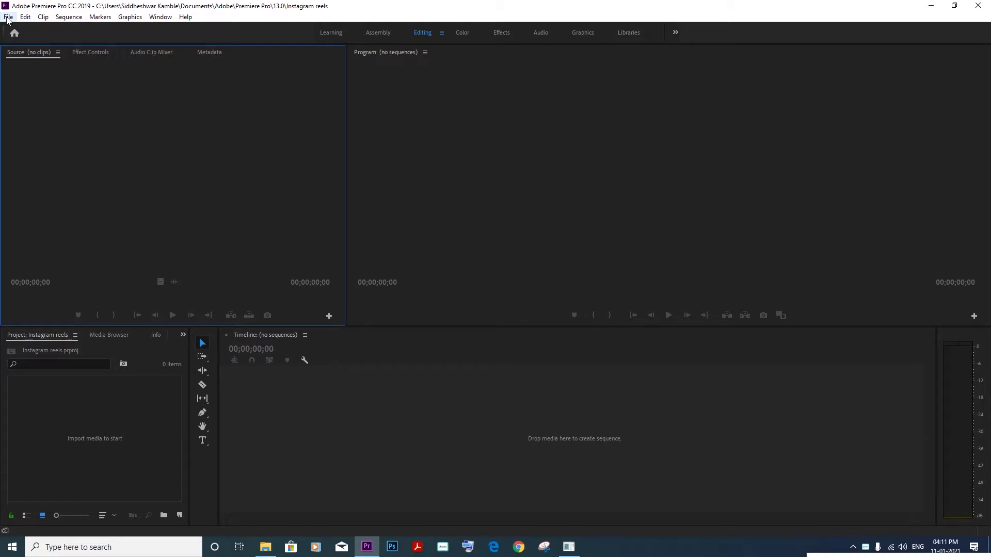
Open the New Sequence dialog, keeping the ARRI 1080p 23.976 preset selected
click(7, 18)
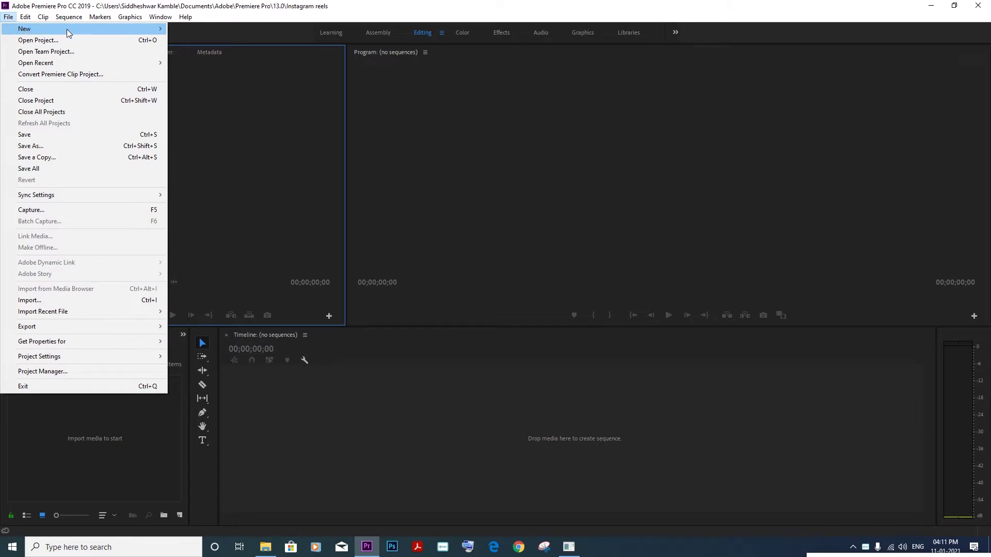
mouse_move(69, 32)
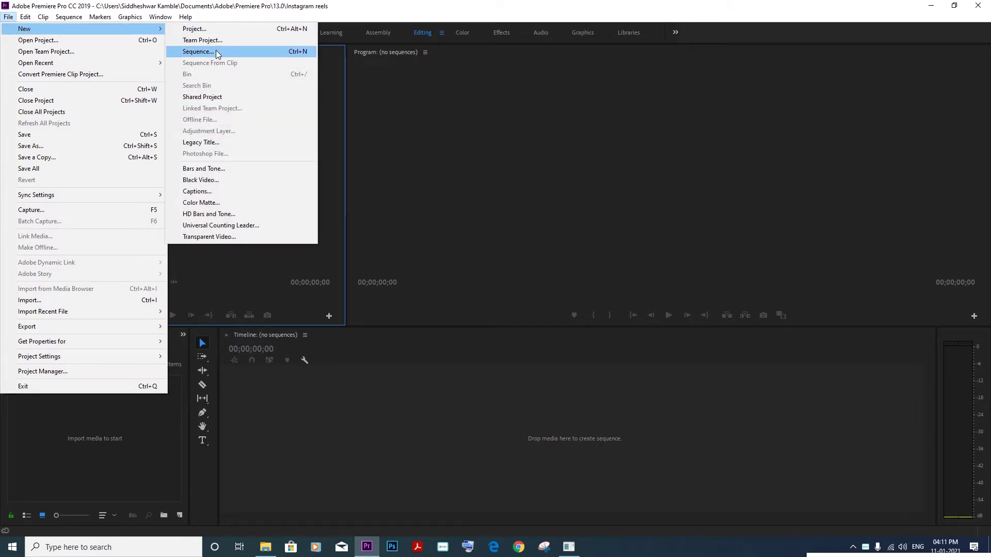
click(217, 53)
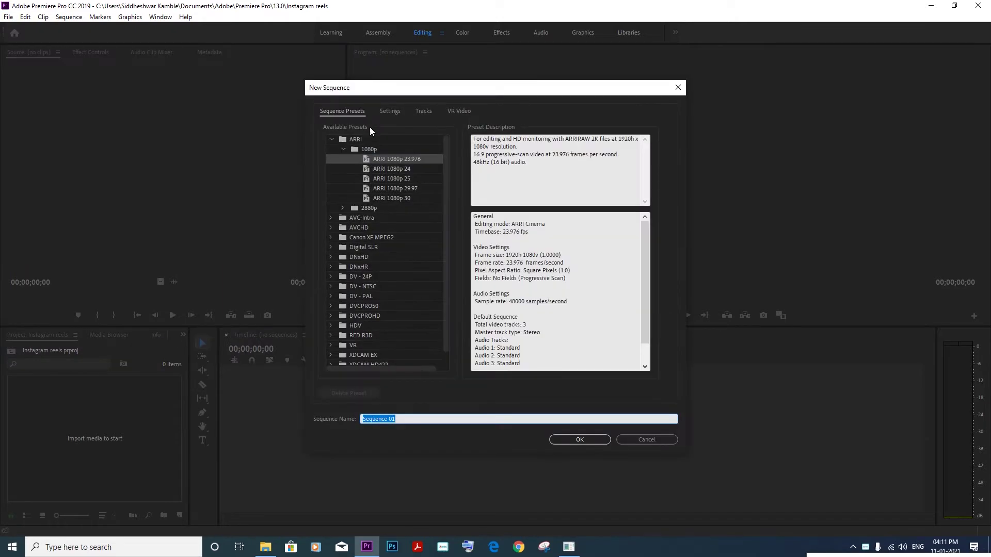
drag(362, 93, 310, 104)
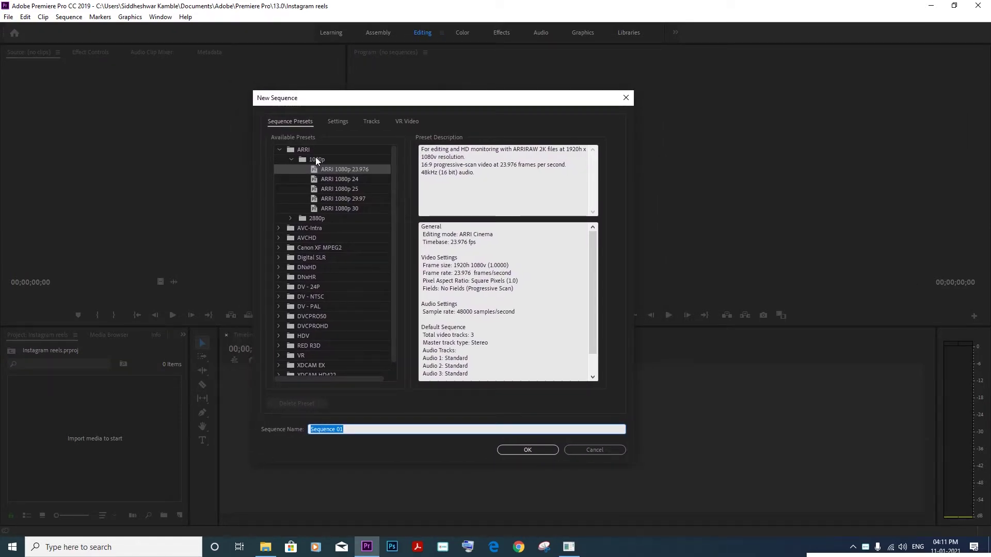
click(341, 170)
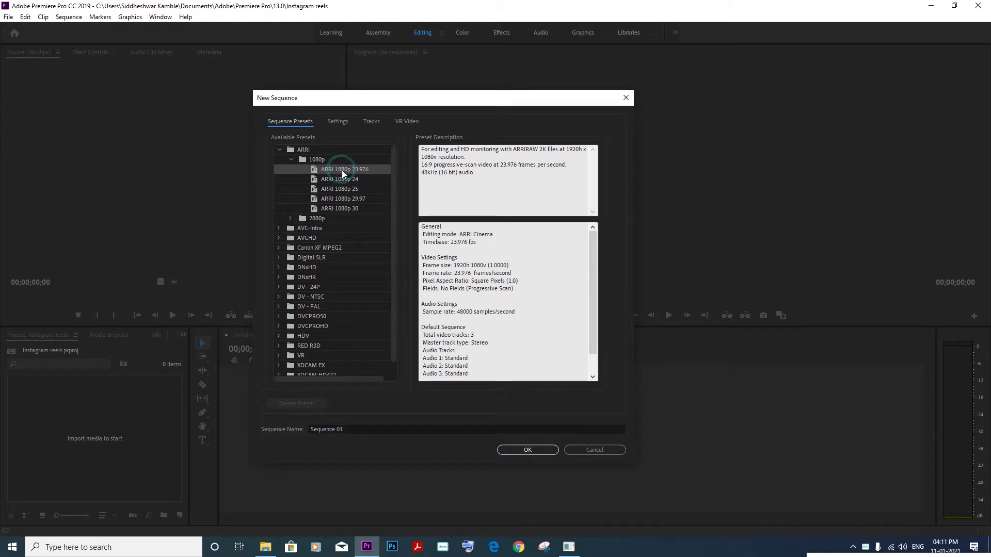
In Settings, set Editing Mode to DSLR and Timebase to 29.97 fps
click(343, 123)
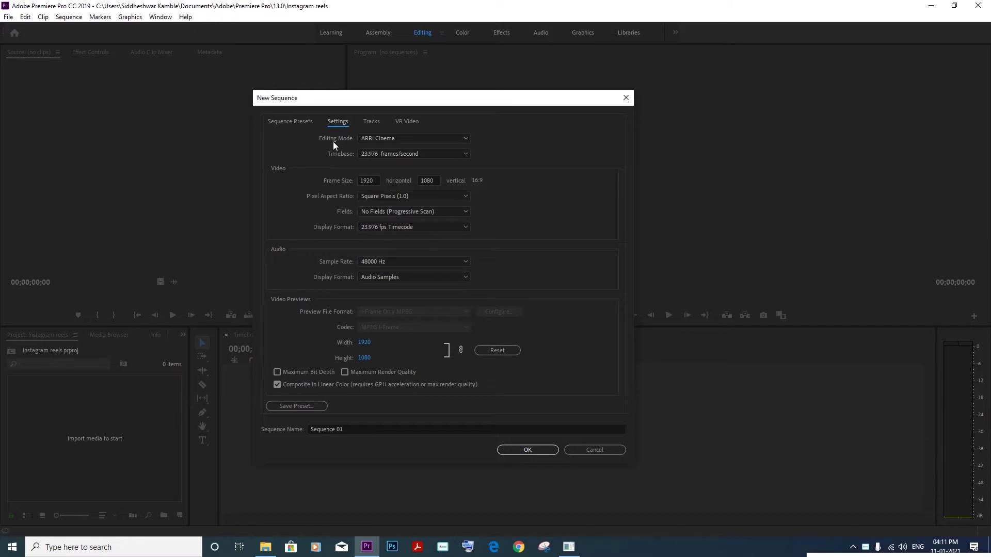
click(392, 140)
scroll(398, 361, down, 3)
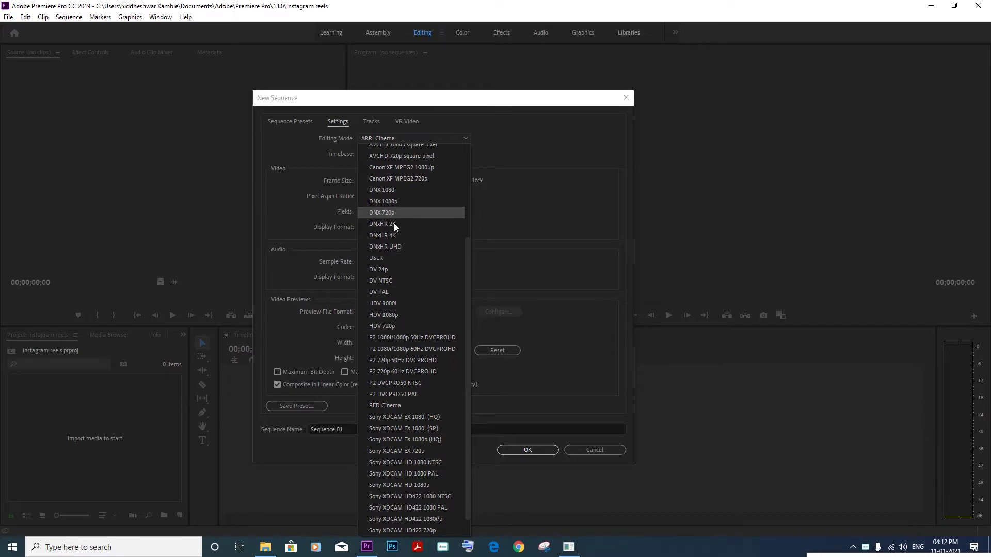
click(392, 257)
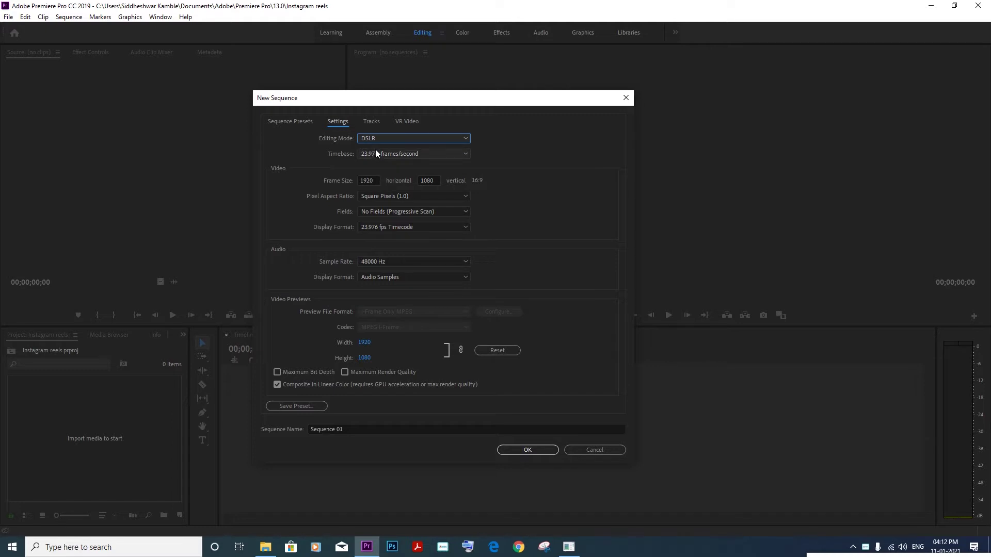
click(405, 153)
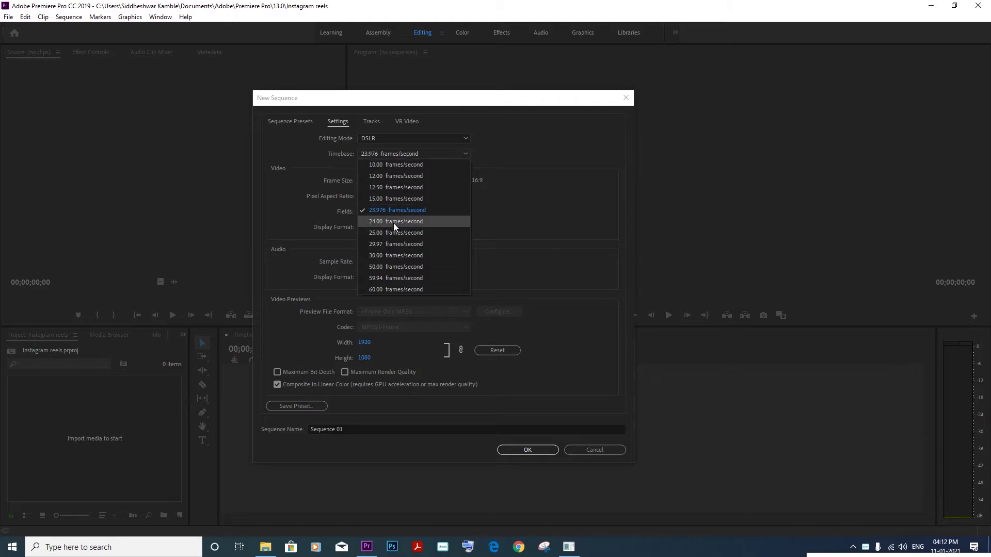
click(400, 243)
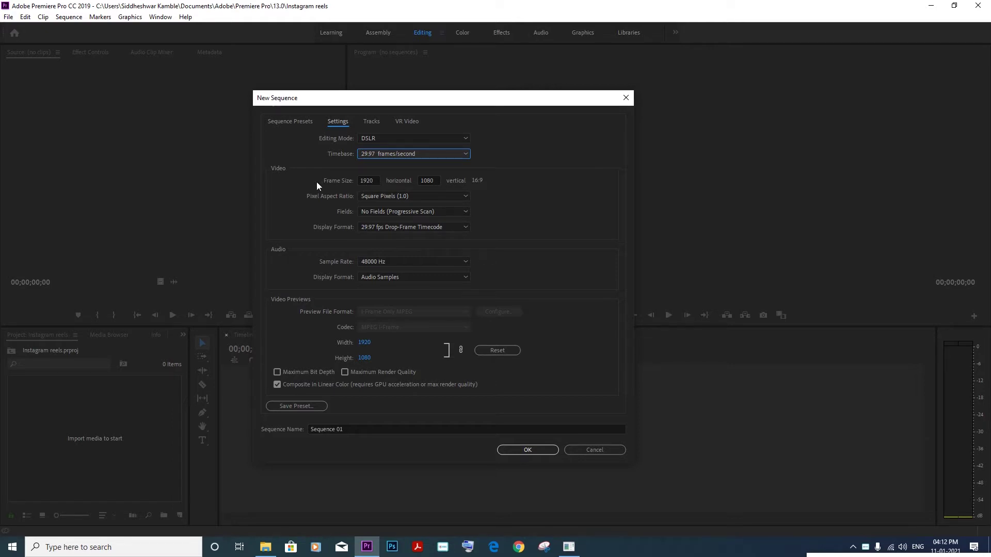
click(368, 180)
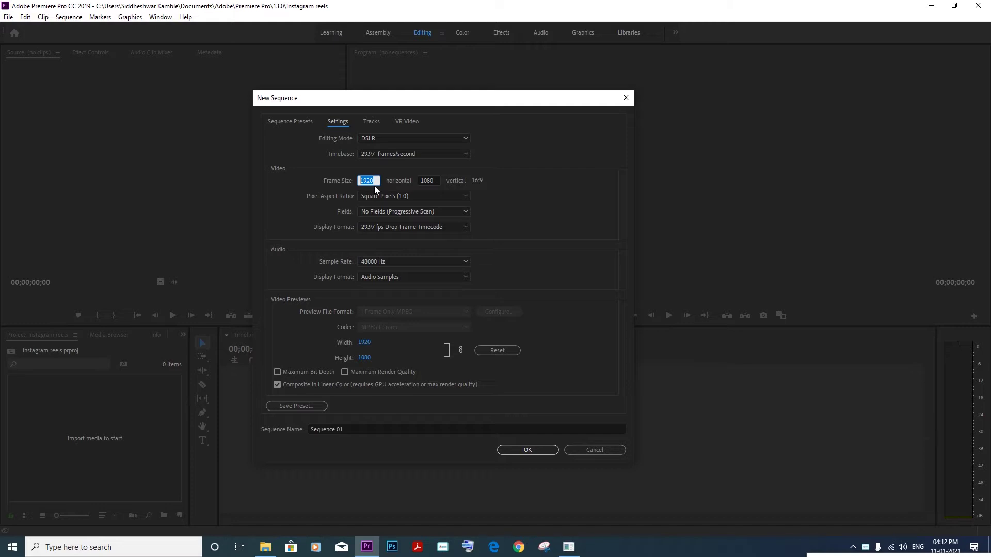
Set the frame size to 1080 x 1920 and enable Maximum Bit Depth and Maximum Render Quality
text(1080)
key(Tab)
text(1920)
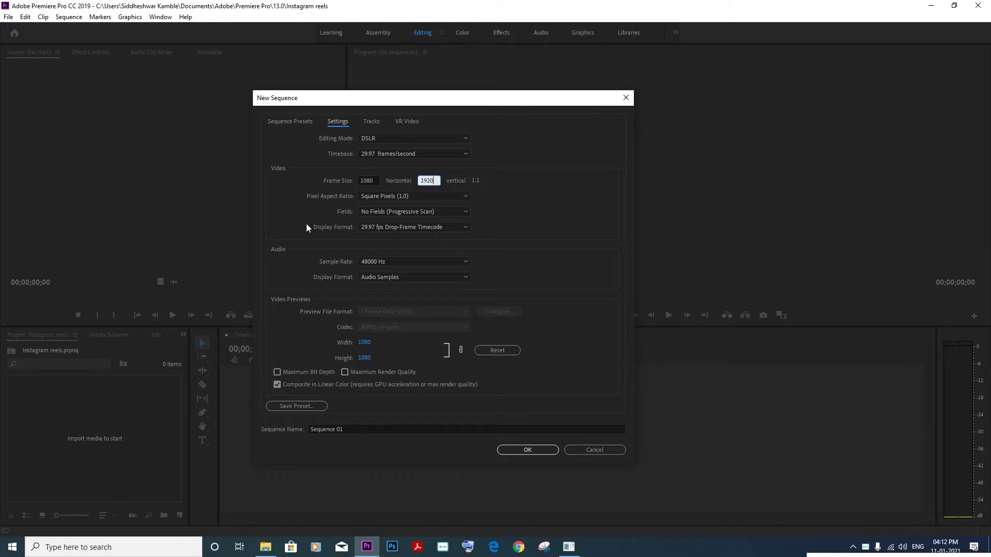
click(283, 252)
click(312, 372)
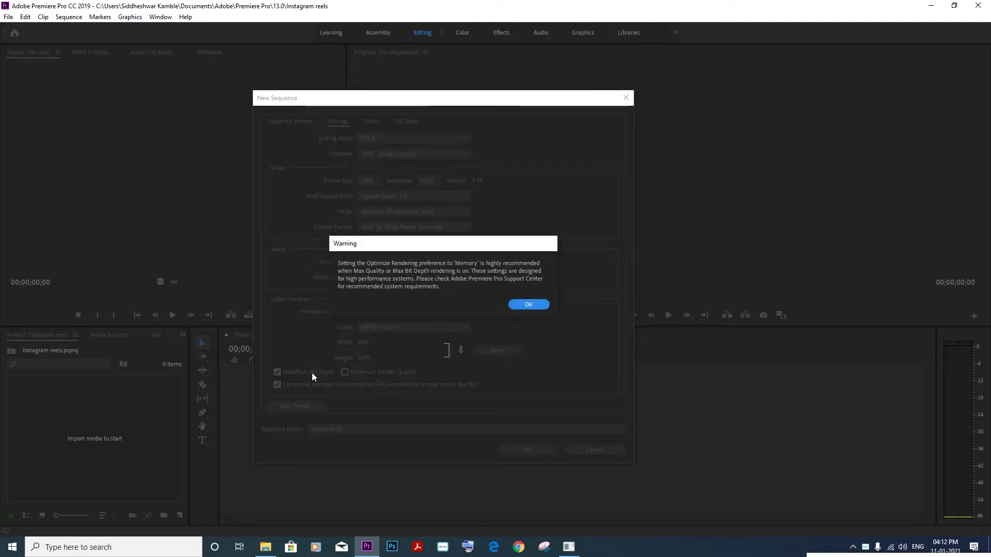
click(529, 304)
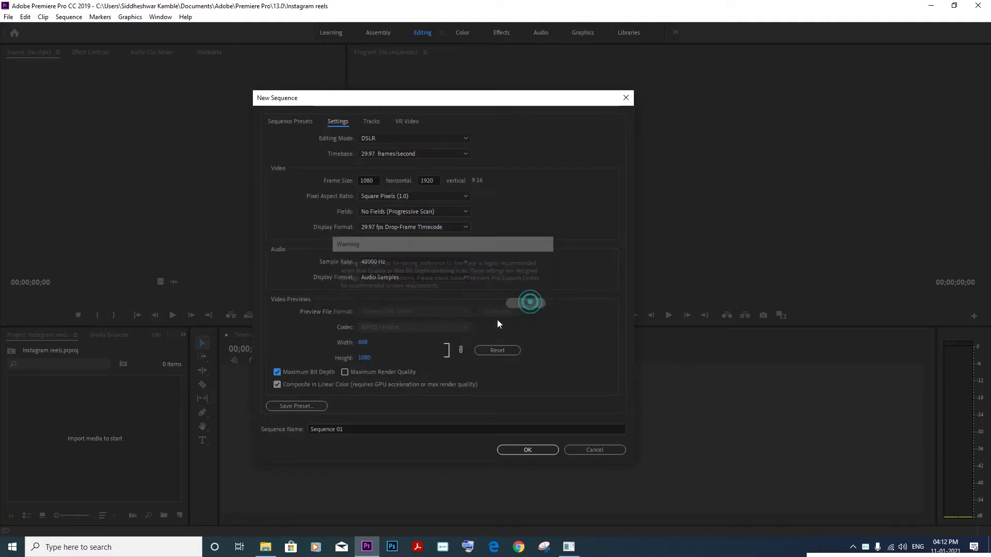
click(357, 373)
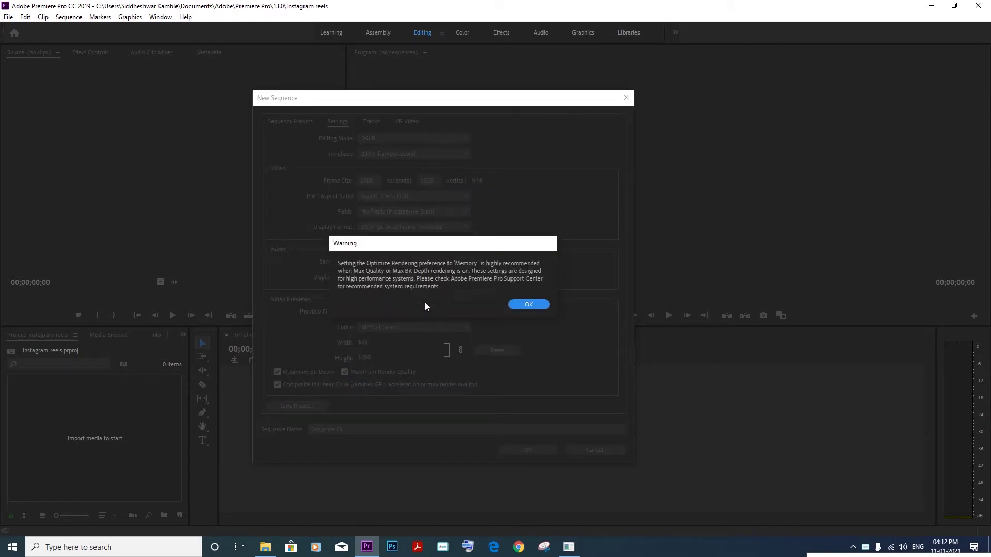
click(516, 305)
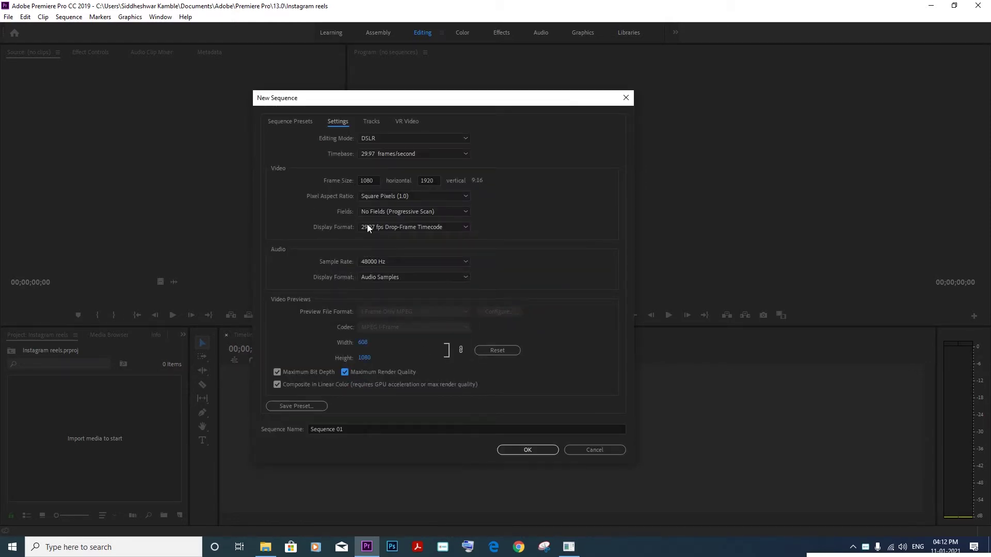
Name the sequence 'For Instagram Reels' and create it
click(395, 430)
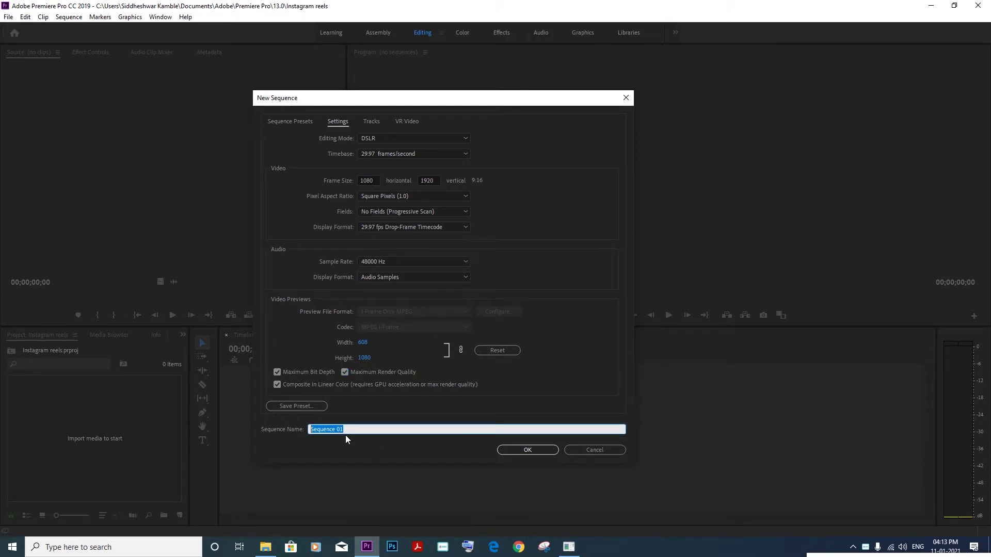
key(BackSpace)
text(For I)
text(nstagram Reels)
click(535, 451)
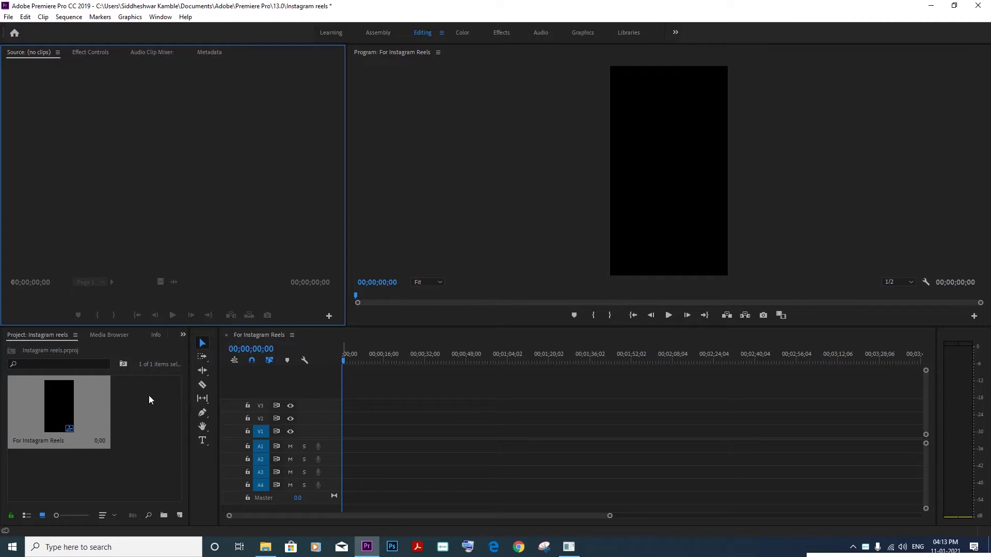
Import all six video clips from the Downloads subfolder into the Project bin
double_click(141, 411)
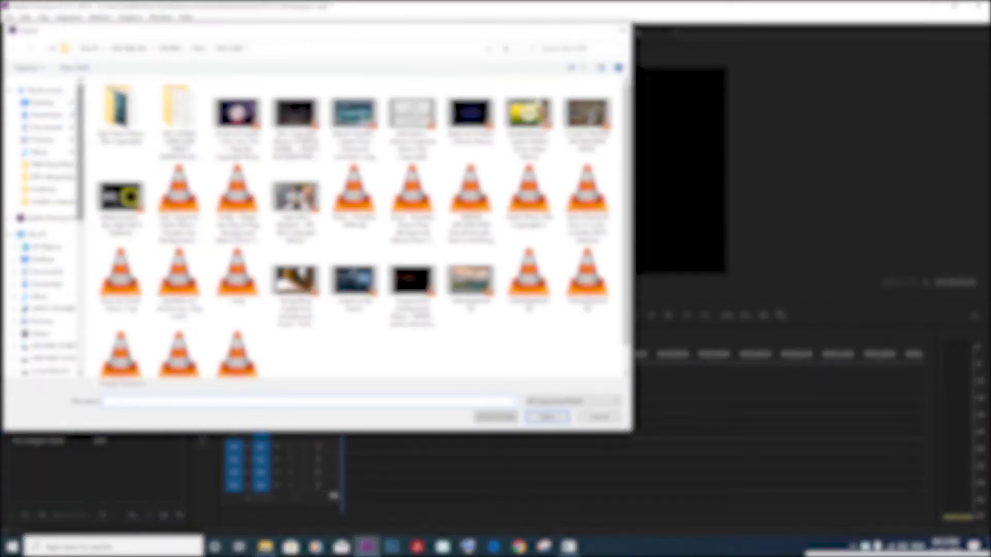
click(45, 115)
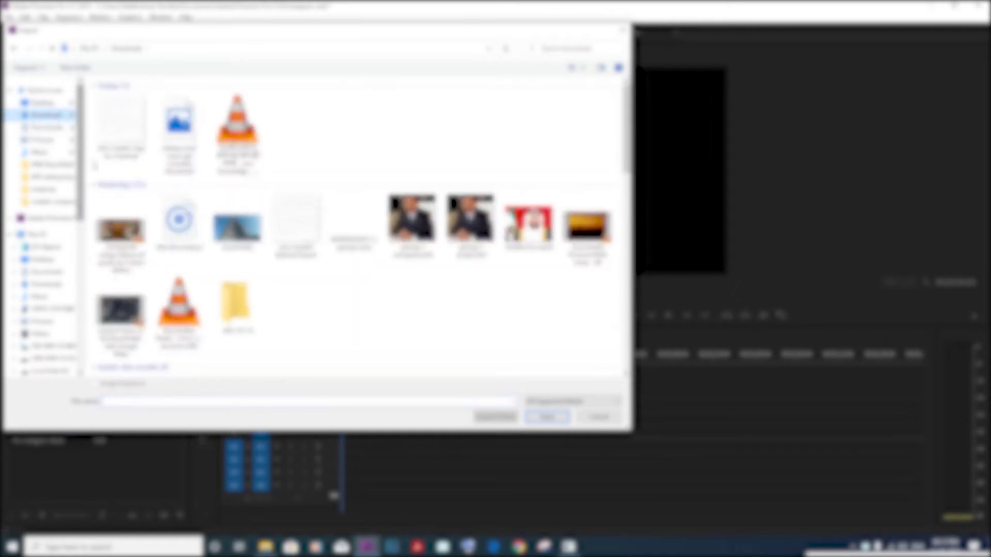
double_click(240, 300)
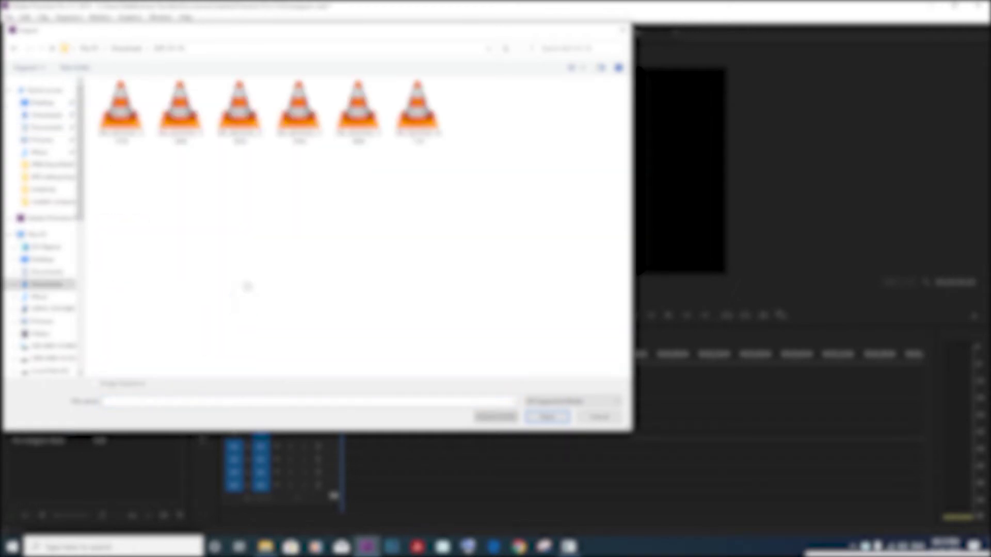
drag(474, 185, 116, 95)
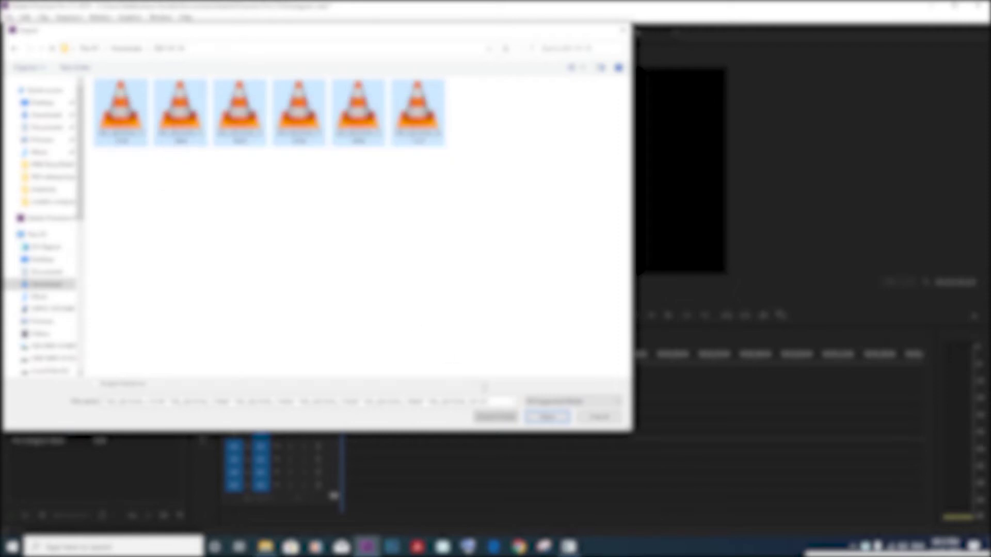
drag(500, 220, 104, 98)
click(548, 417)
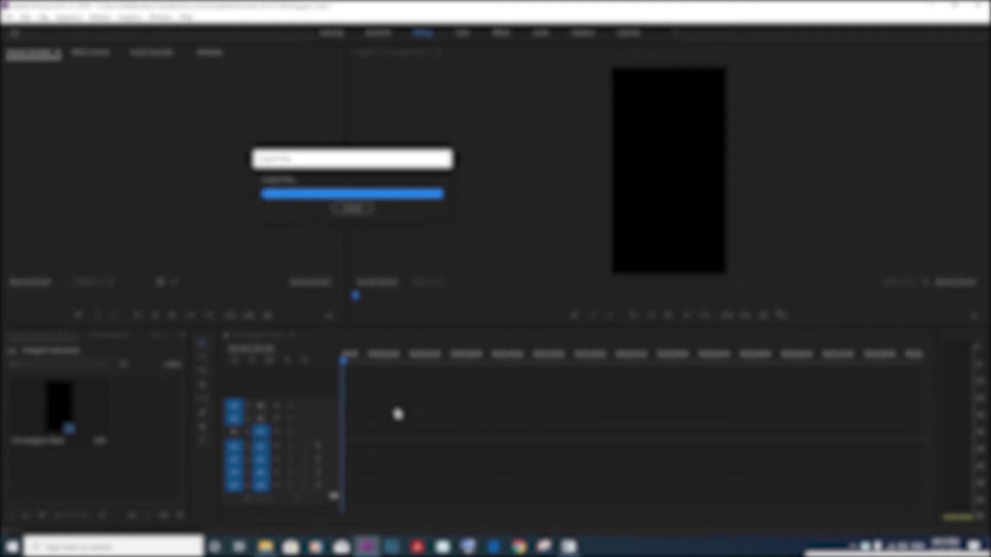
drag(178, 451, 177, 392)
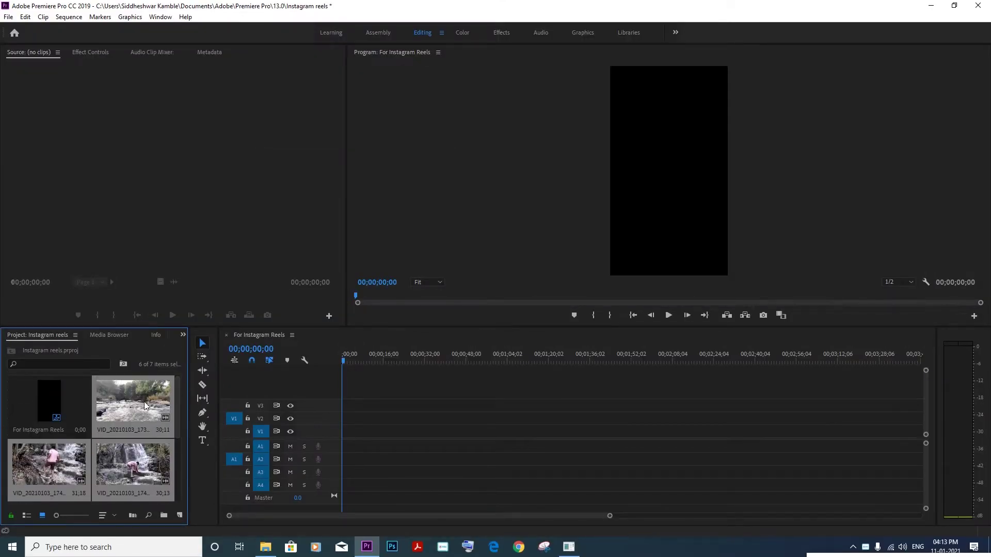
Preview the river and waterfall clips in the Source monitor
double_click(134, 395)
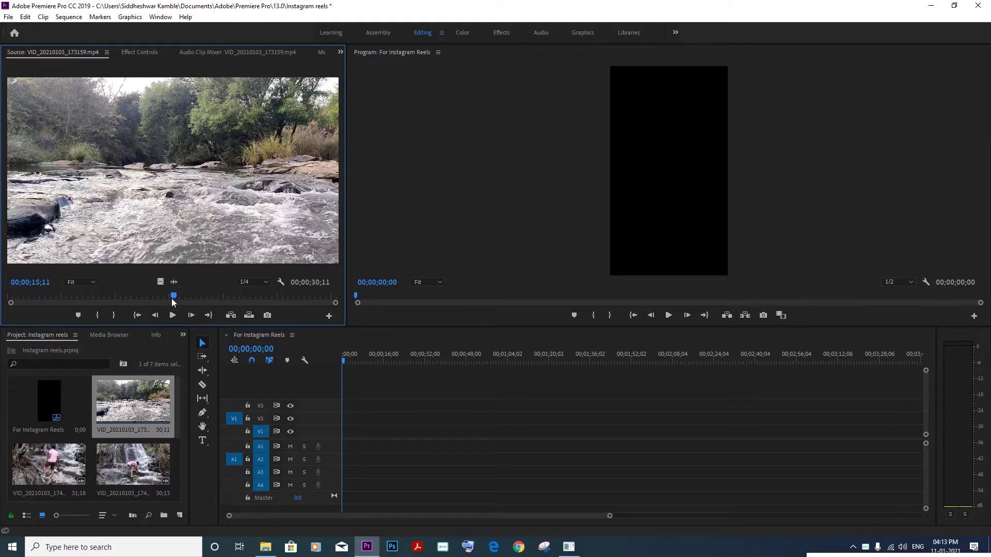
mouse_move(173, 302)
mouse_down()
mouse_move(50, 302)
mouse_move(59, 299)
mouse_up()
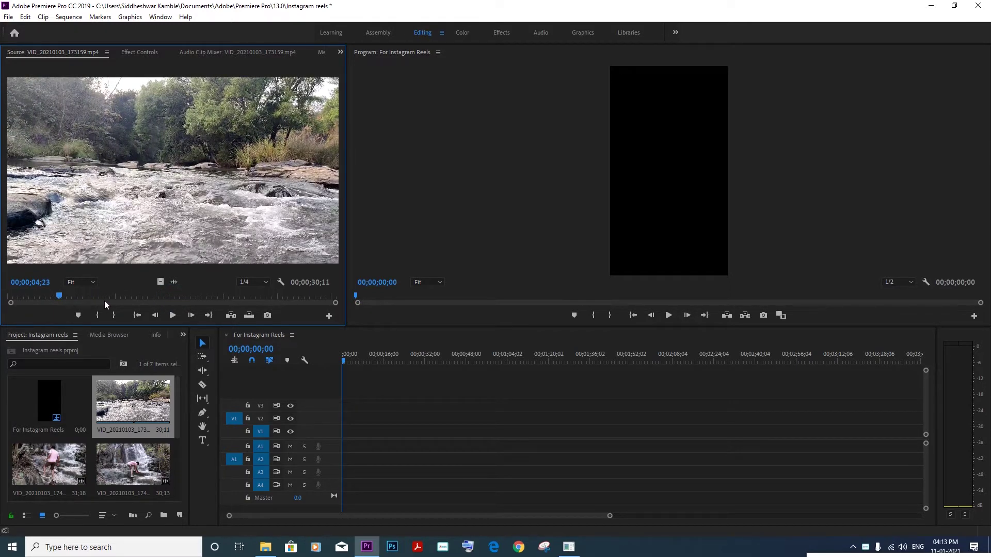
double_click(125, 453)
scroll(106, 438, down, 2)
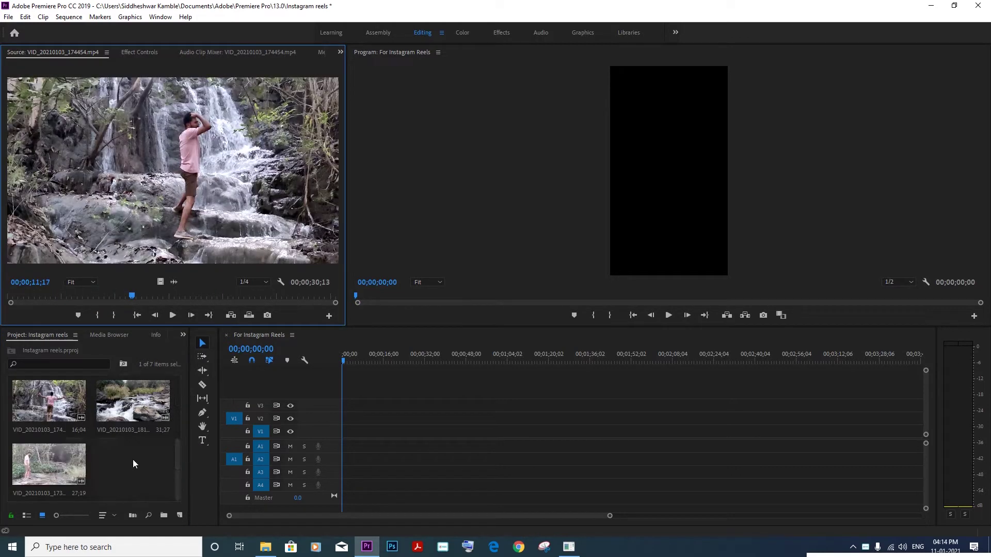
Mark the walking clip VID_20210103_173944 with in point 02;28 and out point 17;18
double_click(49, 465)
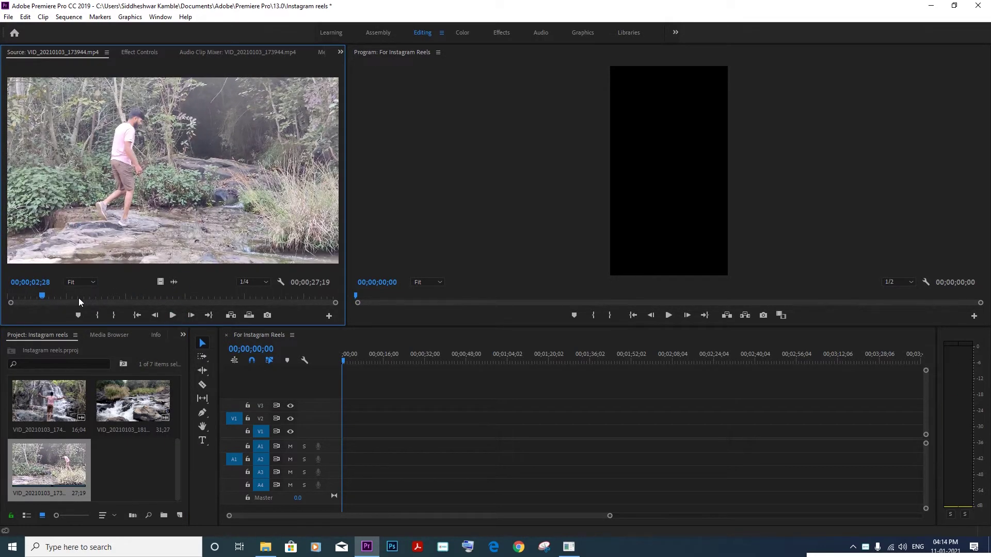
key(i)
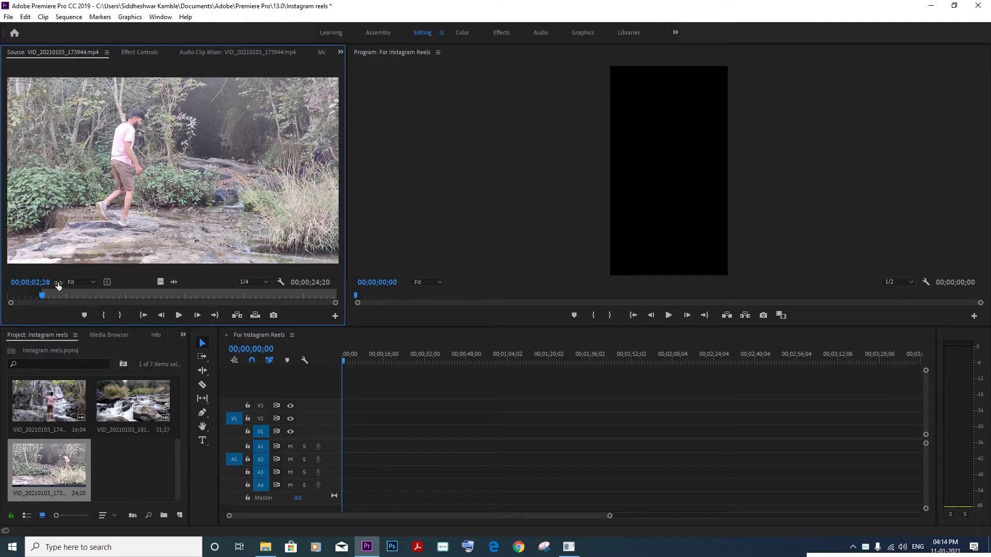
drag(45, 297, 69, 296)
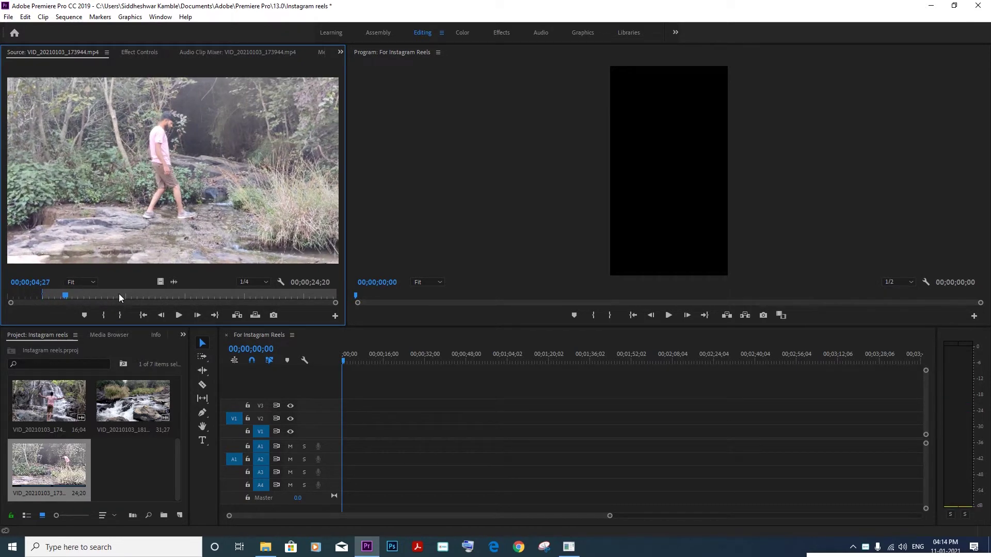
click(176, 295)
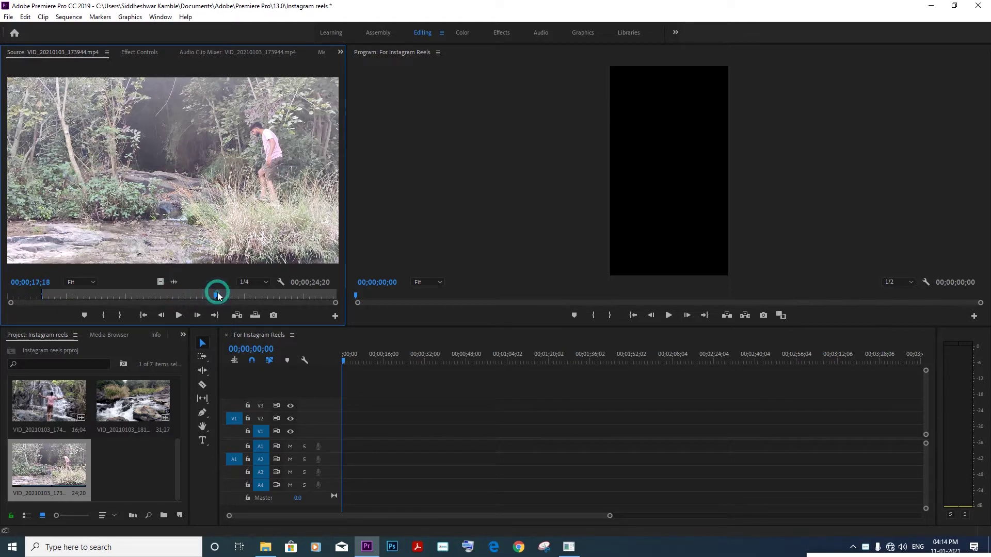
click(217, 295)
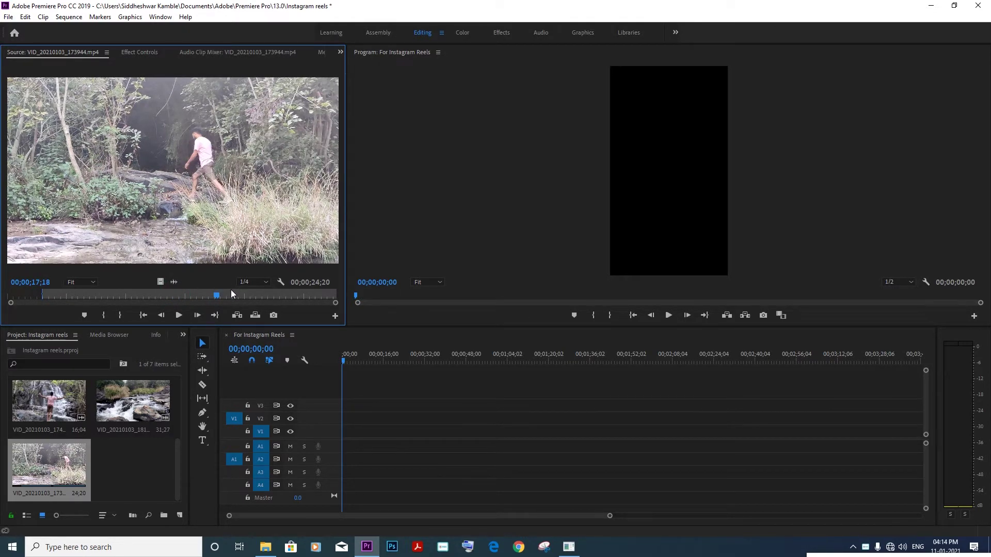
key(o)
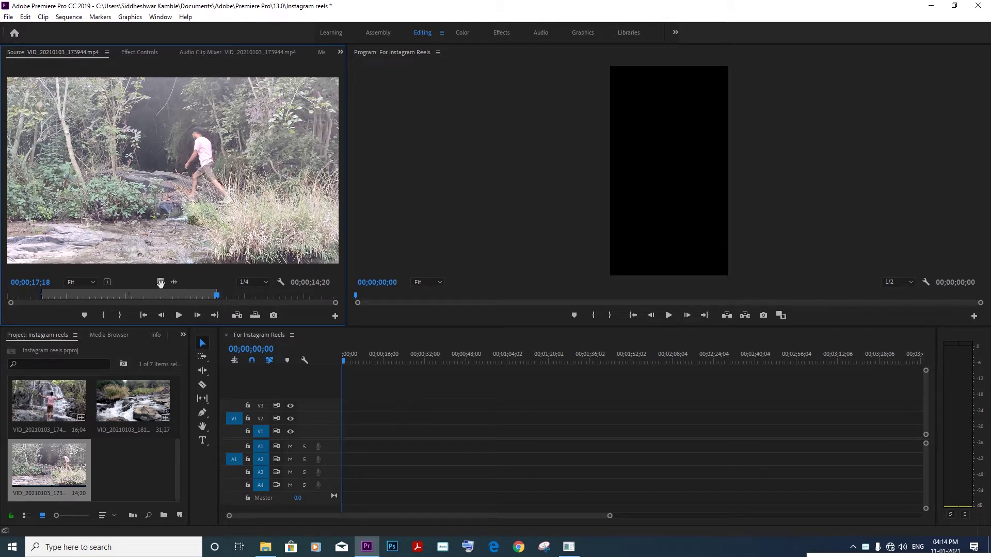
mouse_move(160, 281)
mouse_down()
mouse_move(234, 320)
mouse_move(347, 413)
mouse_up()
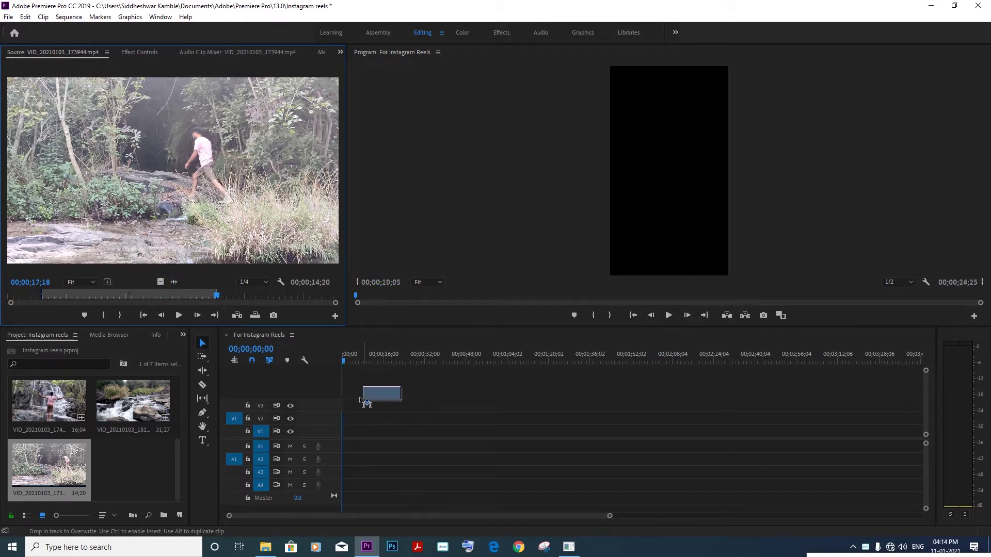
Drop the trimmed walking video into the sequence, keeping the existing vertical sequence settings
drag(347, 414, 336, 413)
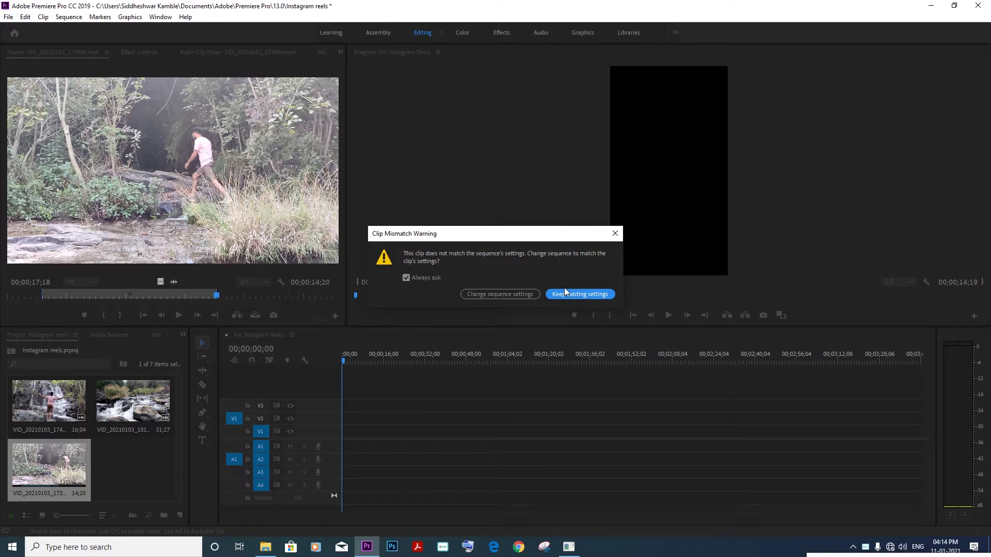
click(581, 295)
click(579, 293)
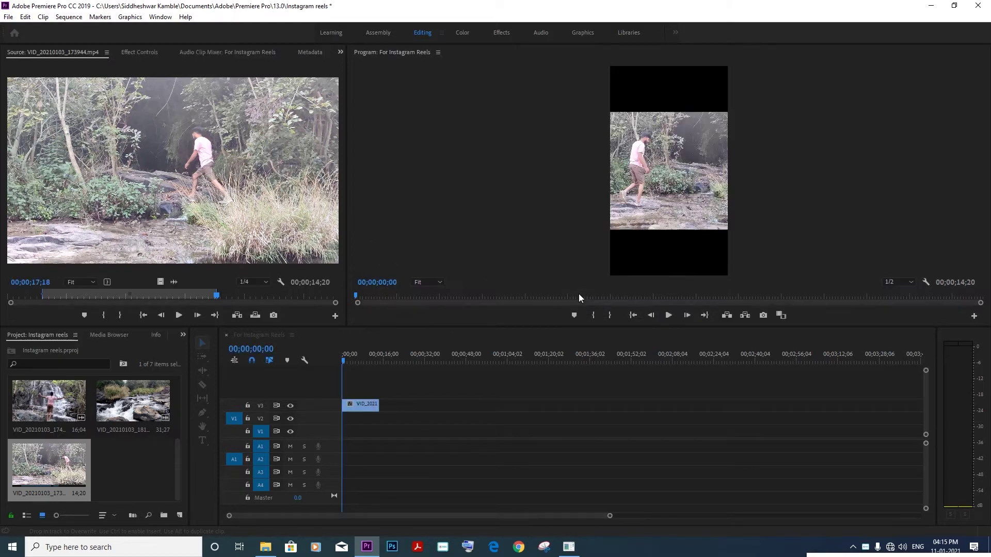
Scale the walking clip down and position it across the top of the vertical frame
click(633, 185)
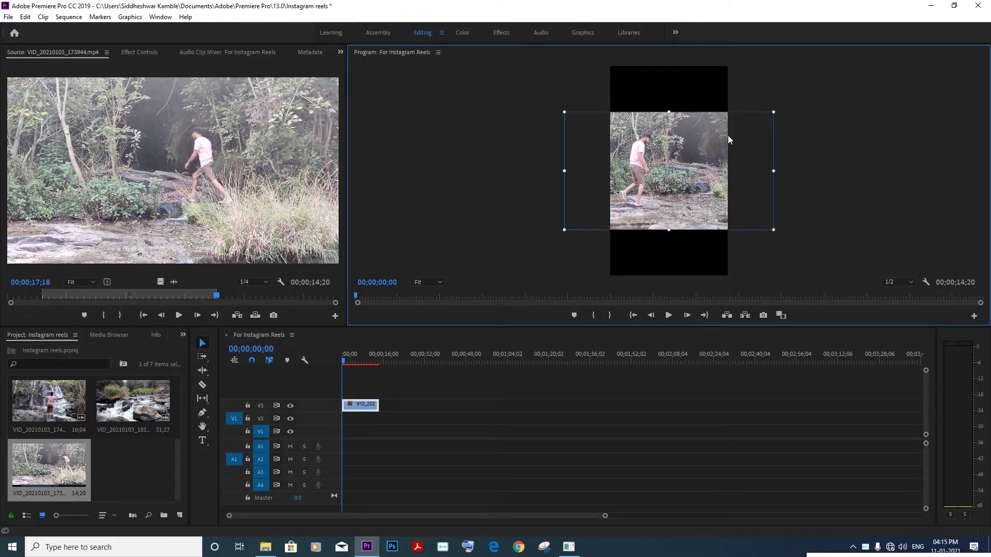
drag(773, 112, 740, 130)
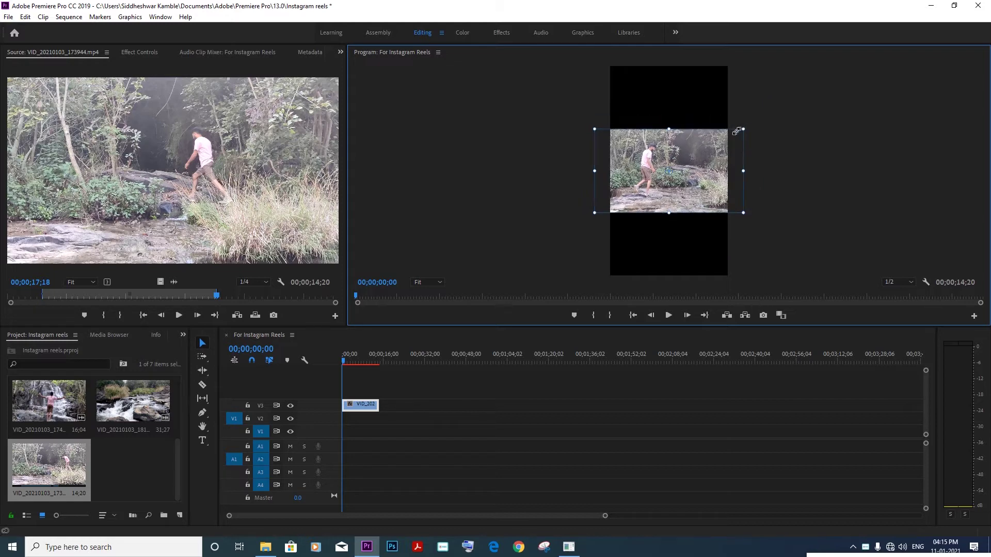
mouse_move(691, 153)
mouse_down()
mouse_move(694, 93)
mouse_move(693, 122)
mouse_up()
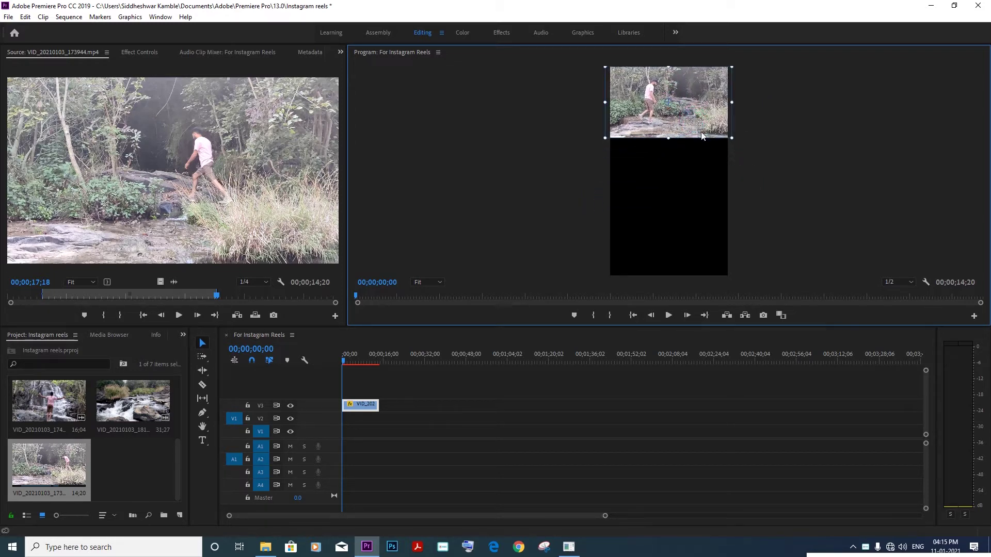
drag(729, 137, 728, 136)
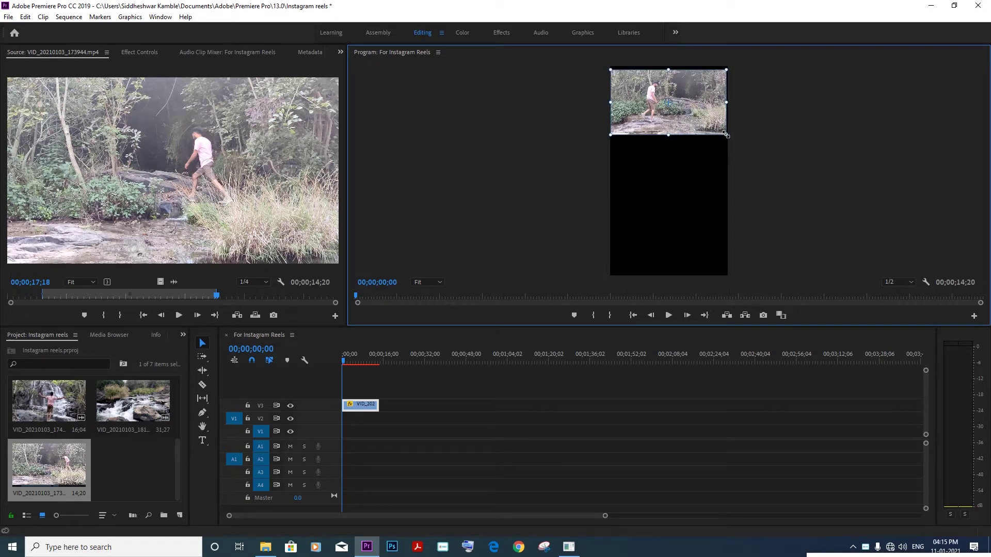
click(432, 283)
click(428, 324)
click(428, 280)
click(426, 290)
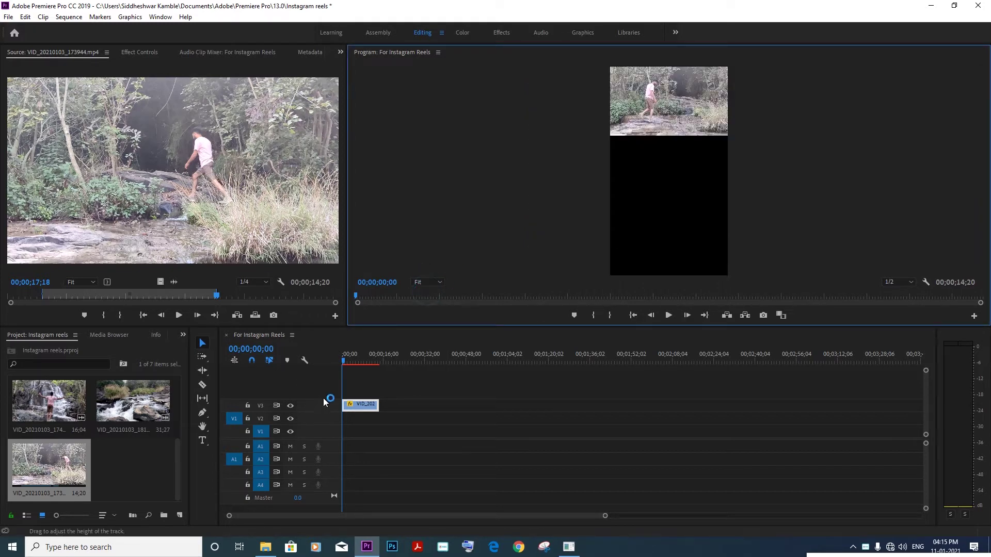
click(134, 465)
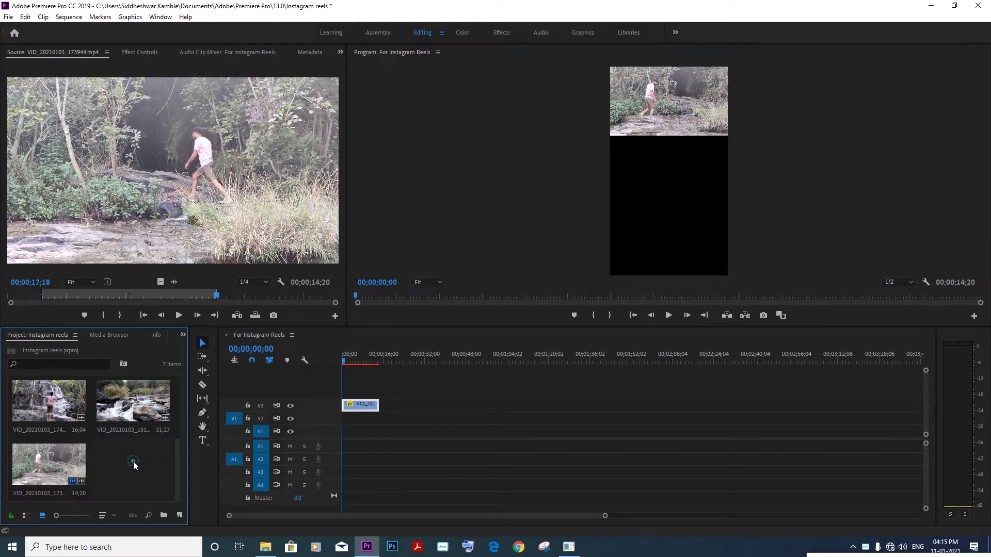
Load VID_20210103_181125 in the Source monitor and mark in at 07;02, out at 22;07
click(135, 403)
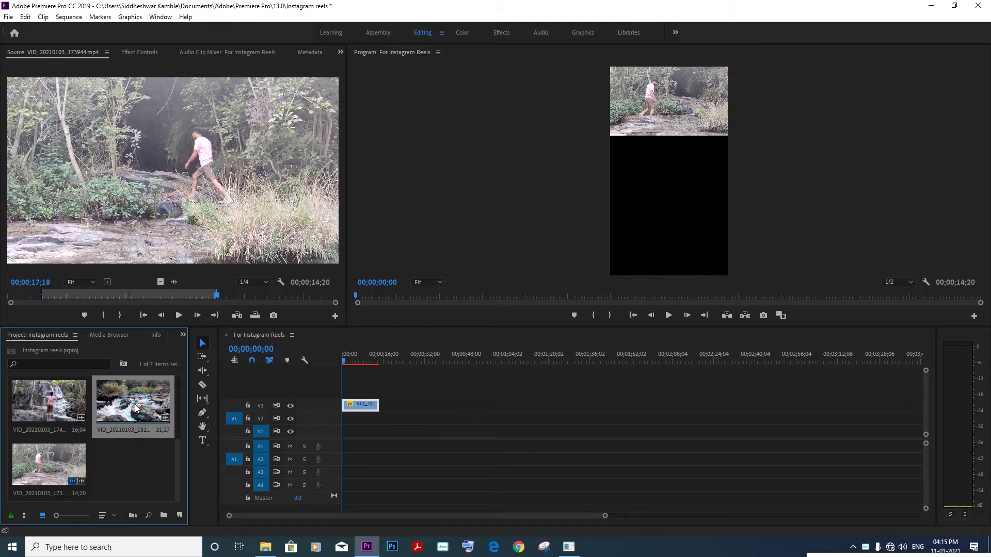
mouse_move(135, 397)
mouse_down()
mouse_move(166, 300)
mouse_move(55, 304)
mouse_move(188, 296)
mouse_move(117, 296)
mouse_up()
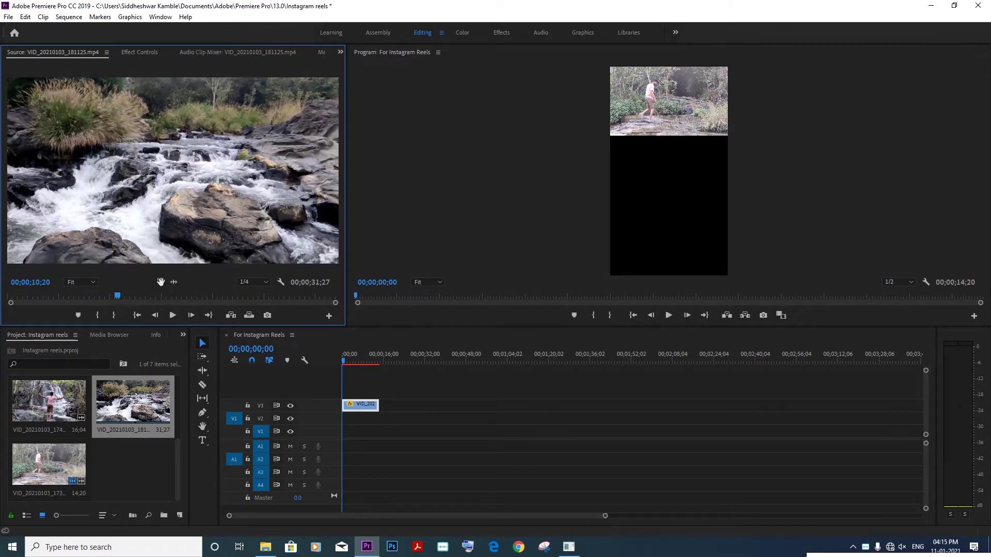
click(81, 296)
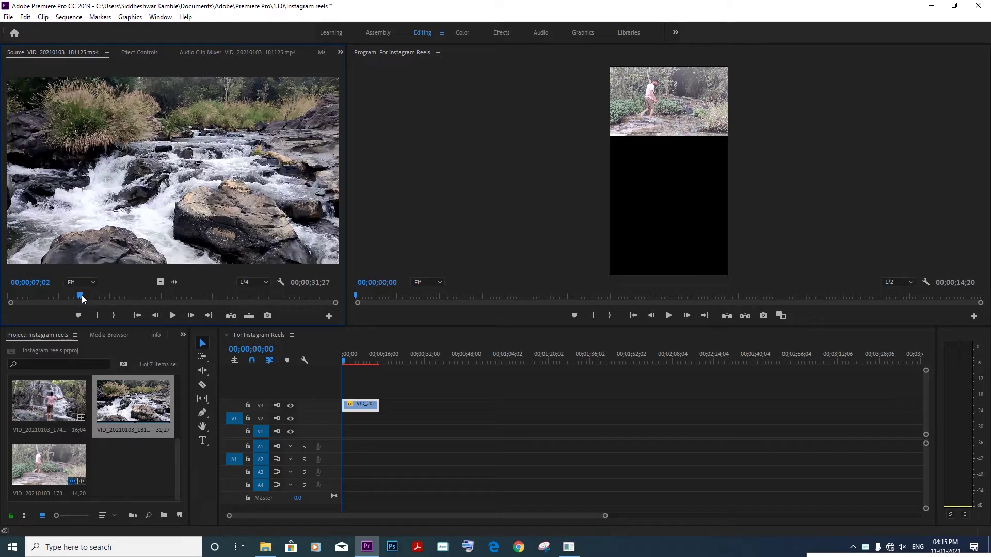
key(i)
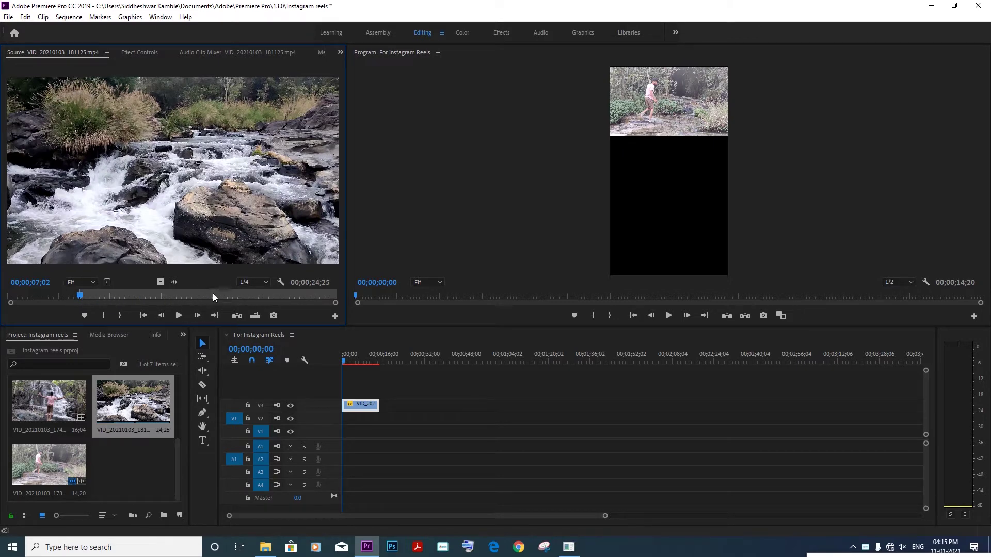
click(237, 294)
key(o)
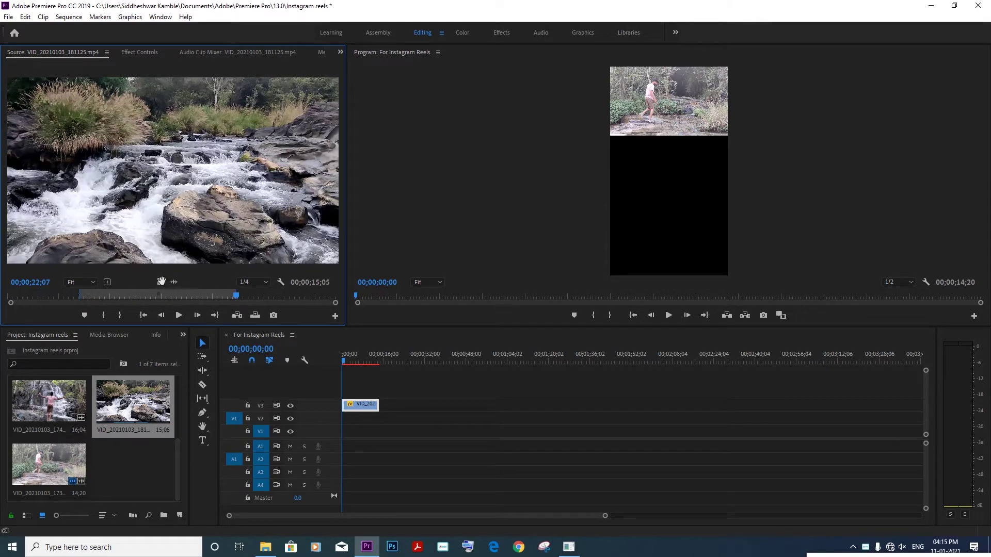
drag(161, 281, 387, 416)
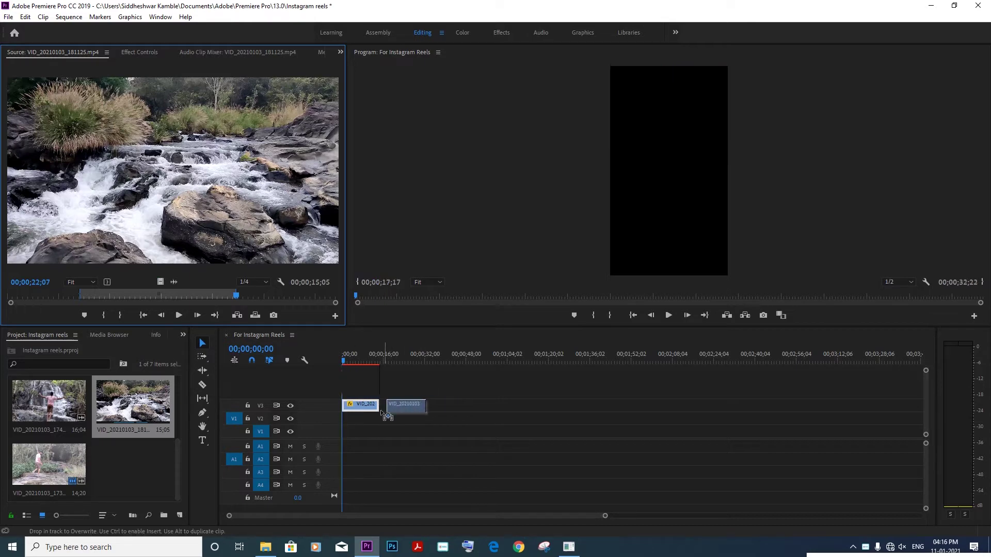
Place the rapids video at the start of V2 and scale it down beneath the walking clip
drag(387, 416, 344, 418)
click(349, 356)
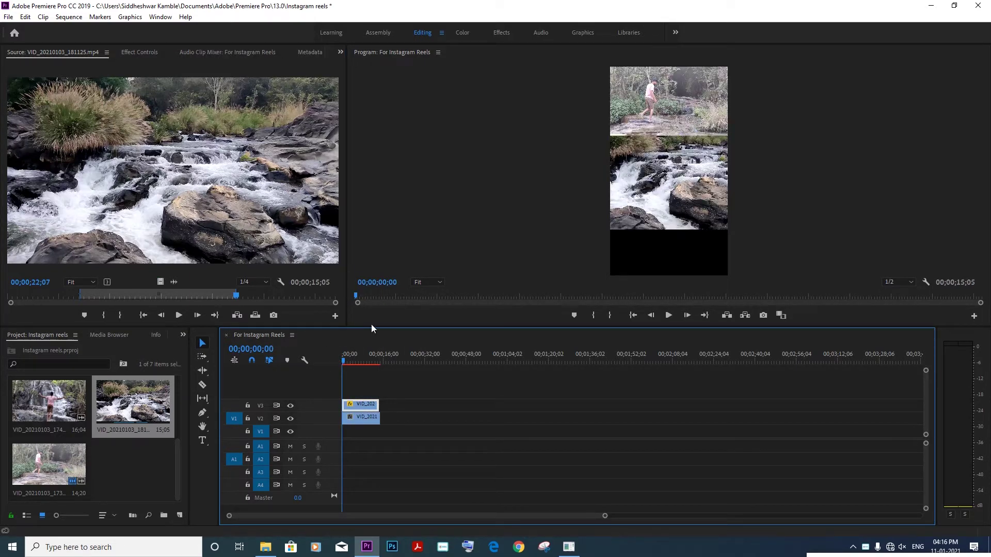
key(=)
click(666, 185)
click(667, 186)
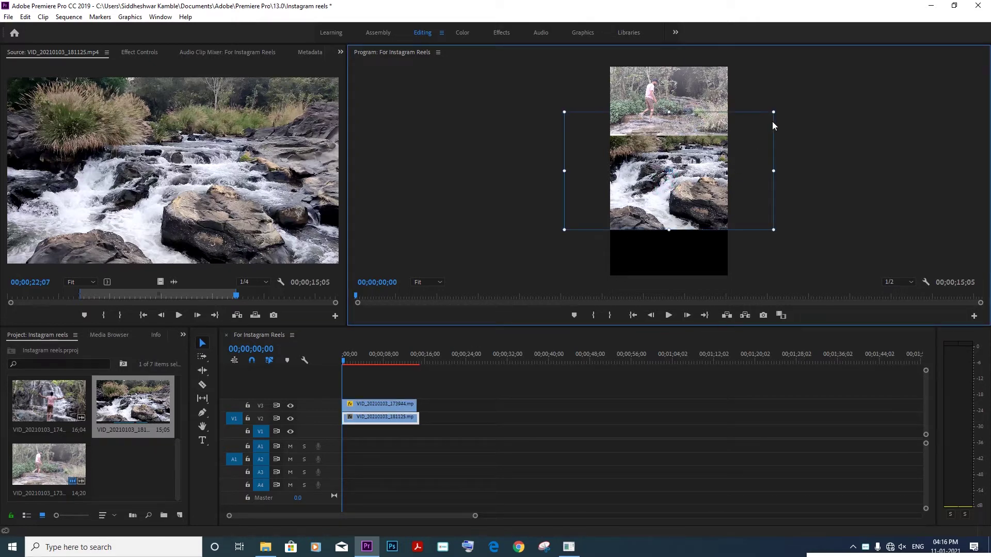
click(366, 356)
mouse_move(351, 418)
mouse_down()
mouse_move(426, 419)
mouse_move(355, 418)
mouse_move(424, 420)
mouse_move(414, 420)
mouse_up()
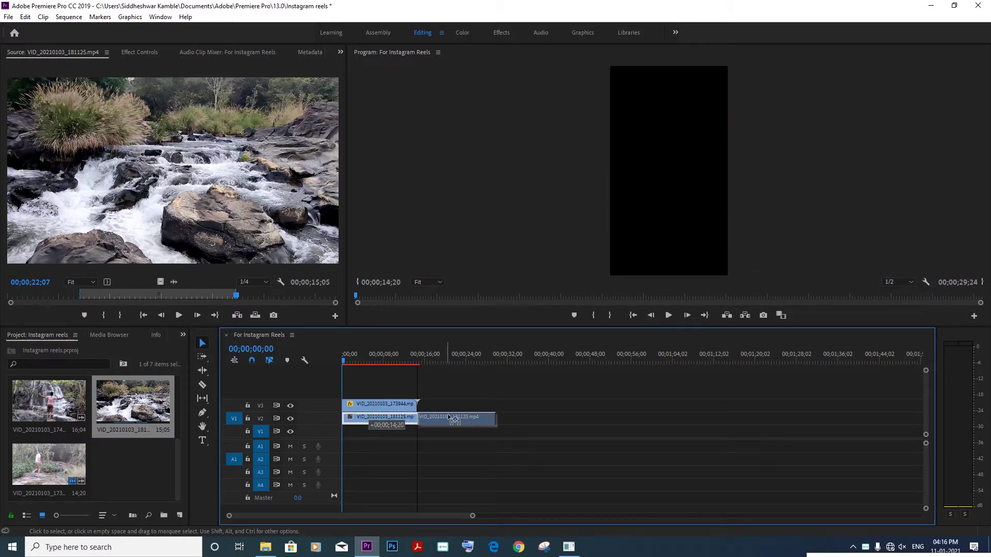
drag(415, 421, 355, 420)
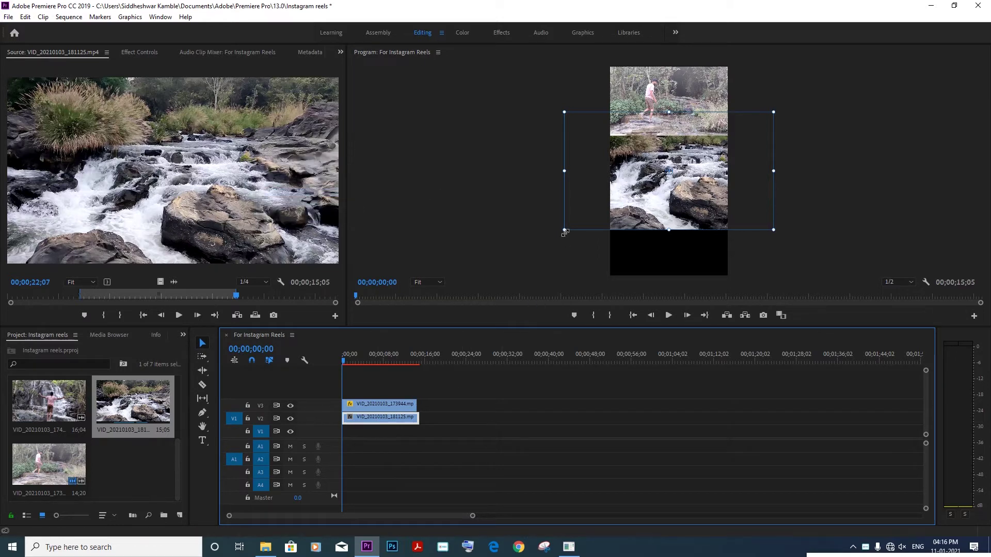
mouse_move(565, 231)
mouse_down()
mouse_move(601, 207)
mouse_move(592, 209)
mouse_up()
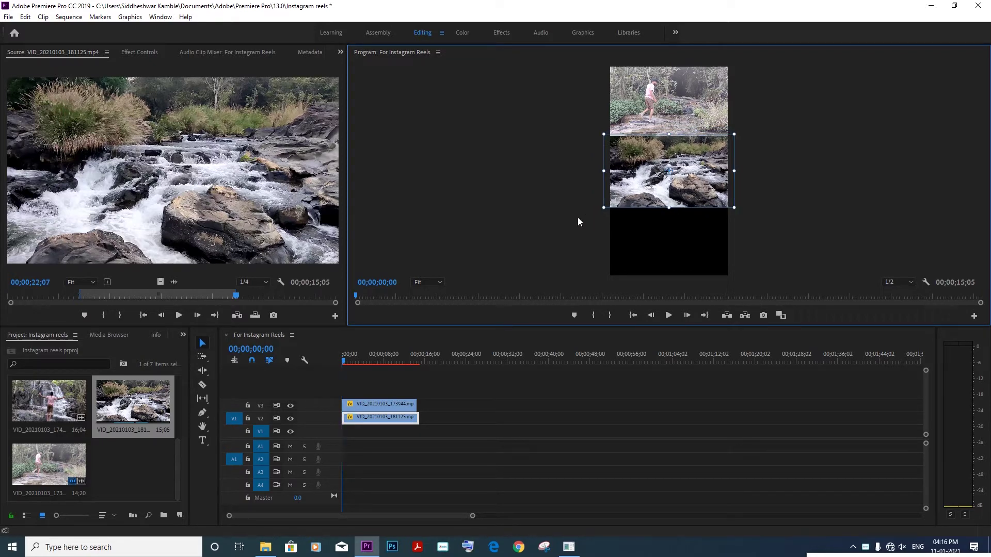
At 50% preview zoom, shrink the rapids clip further to match the frame width
click(435, 284)
click(432, 319)
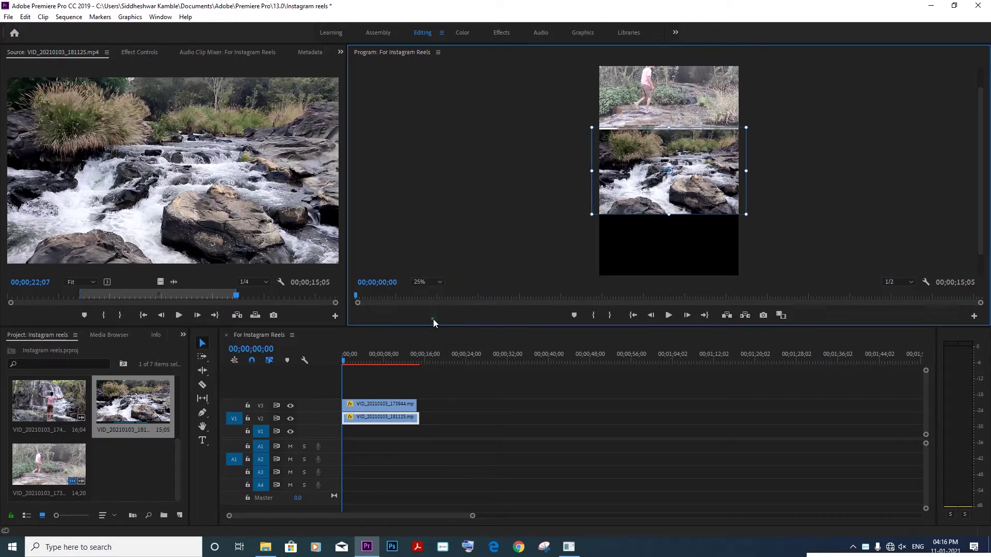
click(426, 282)
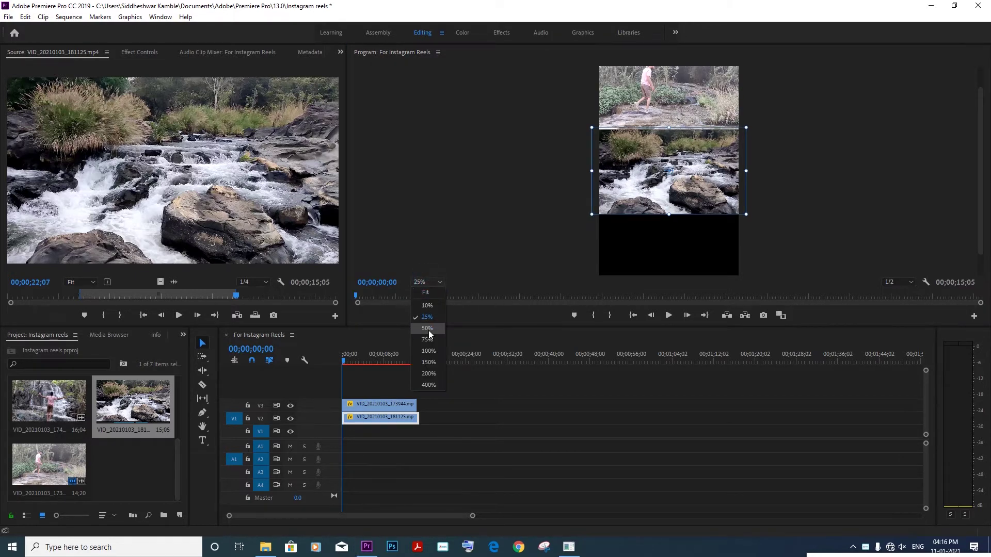
click(428, 330)
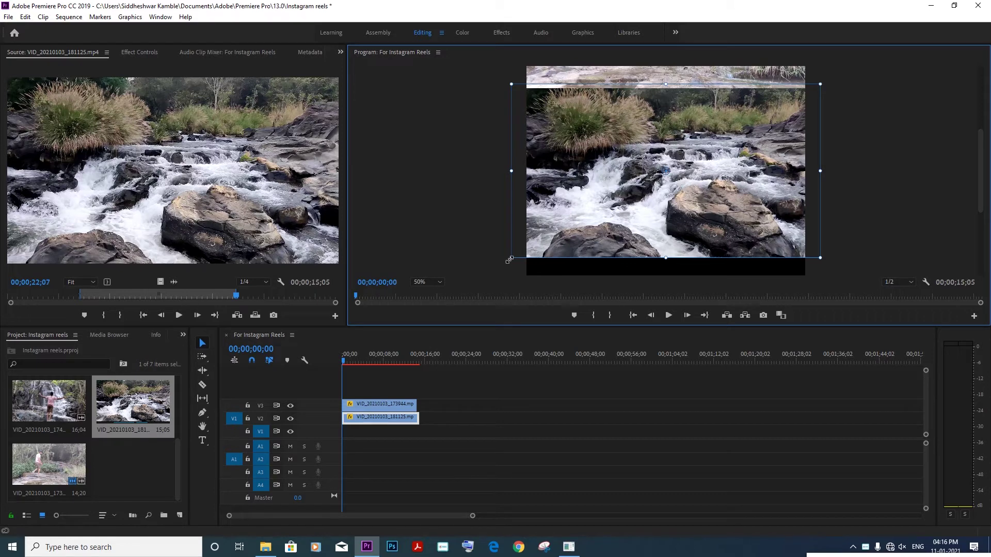
drag(509, 260, 511, 253)
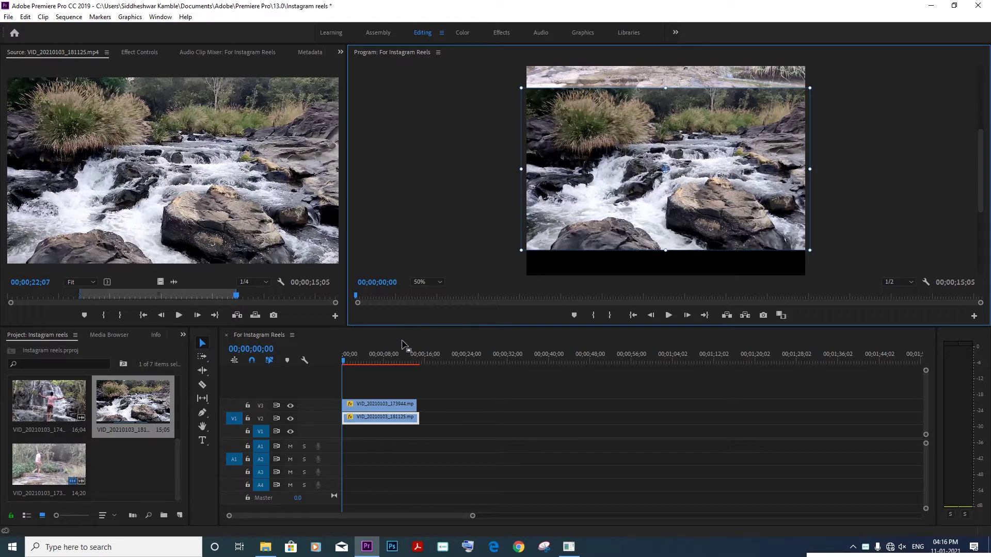
Fit the preview to the frame, play the sequence, then return to the start
click(377, 372)
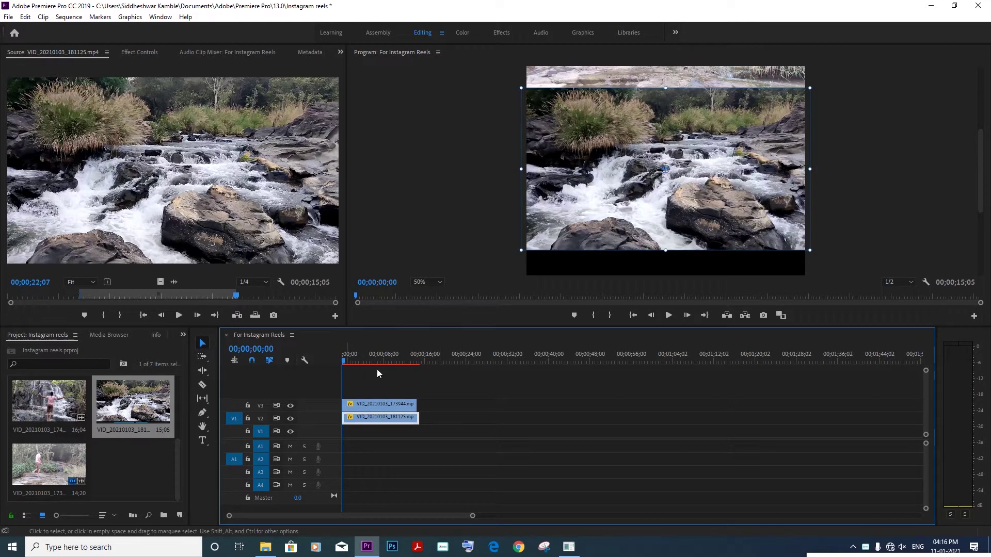
click(433, 286)
click(432, 290)
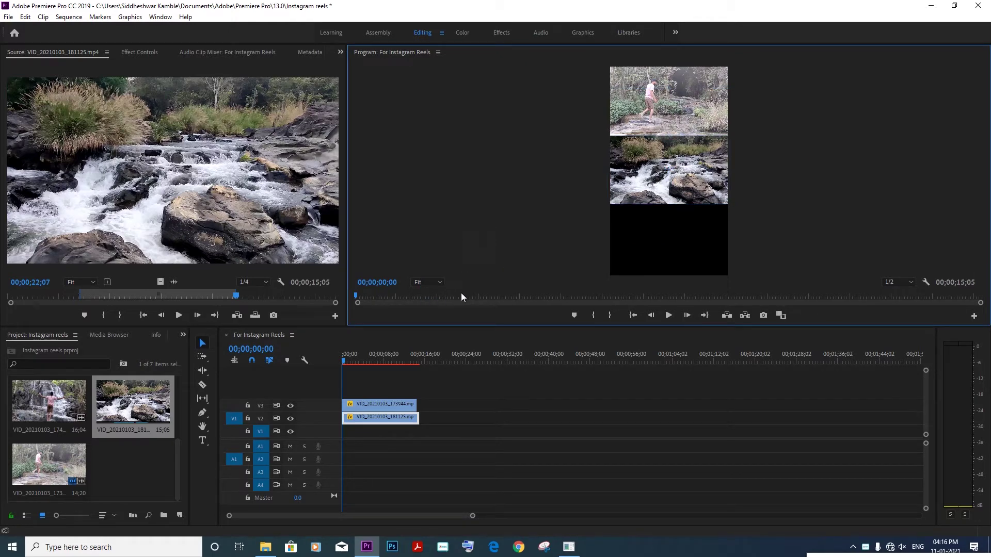
click(349, 361)
key(space)
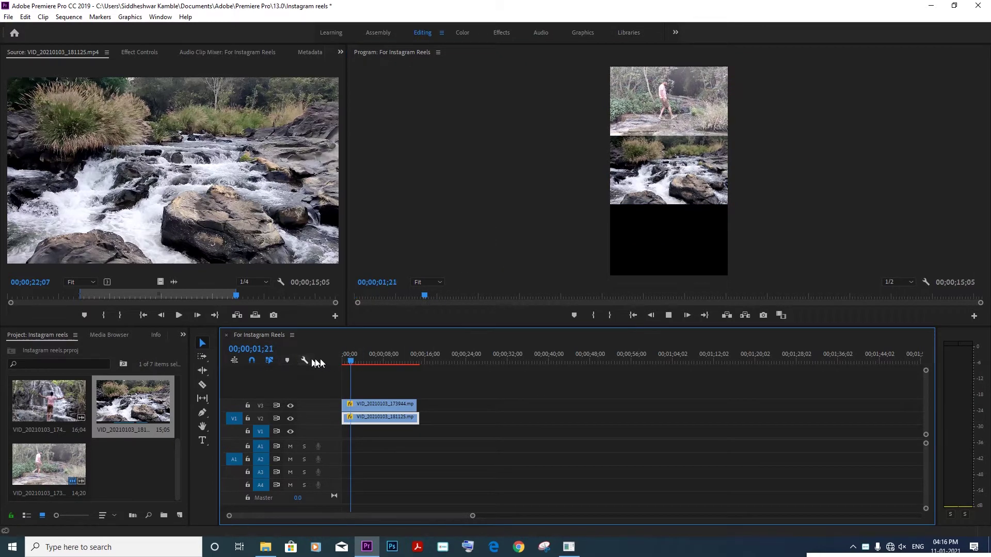
key(space)
key(Home)
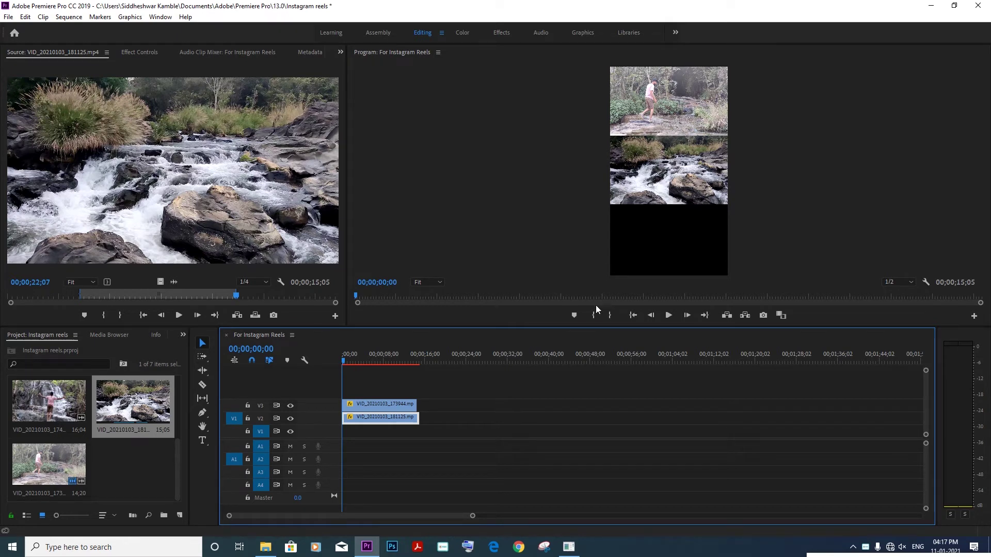
Open the waterfall clip VID_20210103_174454 in the Source monitor
click(146, 472)
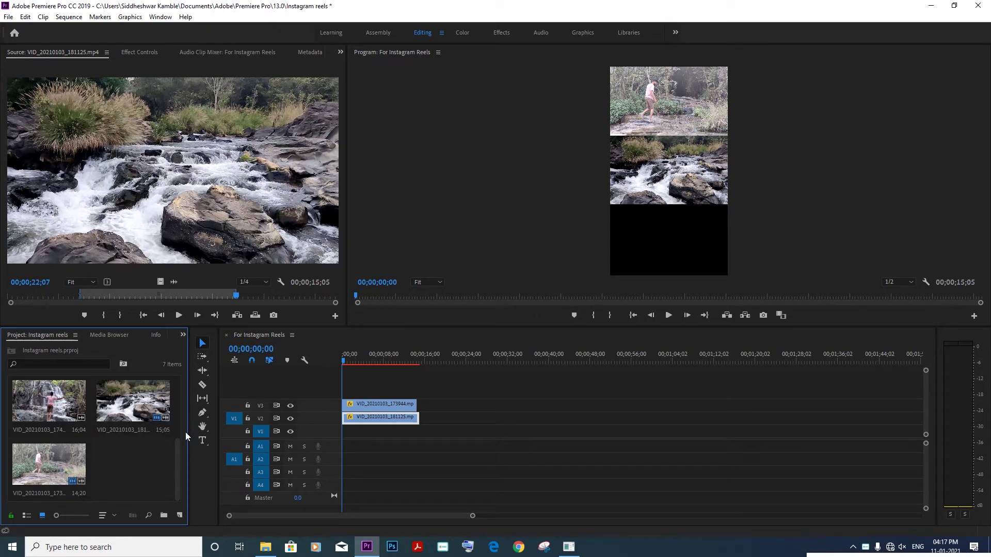
drag(175, 450, 176, 403)
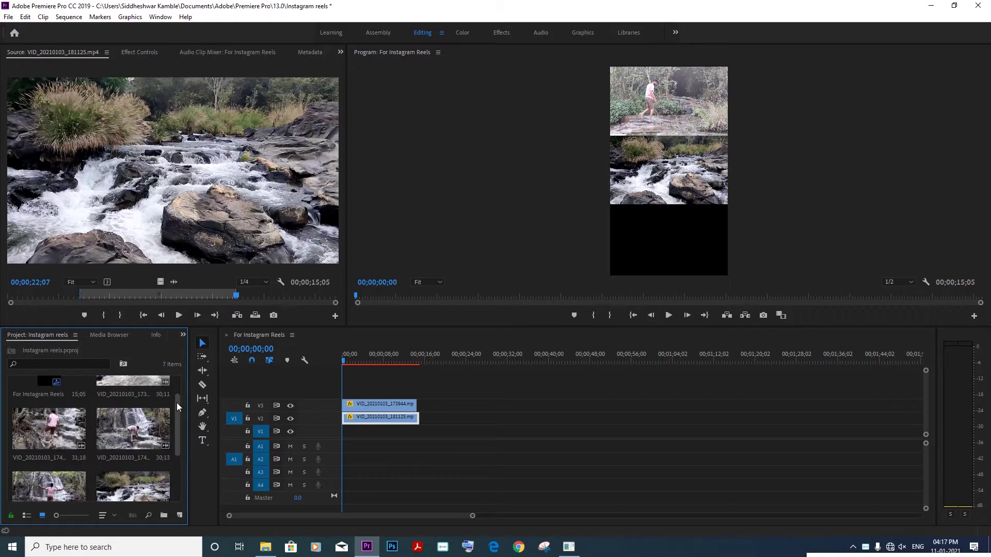
double_click(165, 413)
Mark In at 02;08 and Out at 19;04, then place the video only on V1
drag(29, 299, 32, 302)
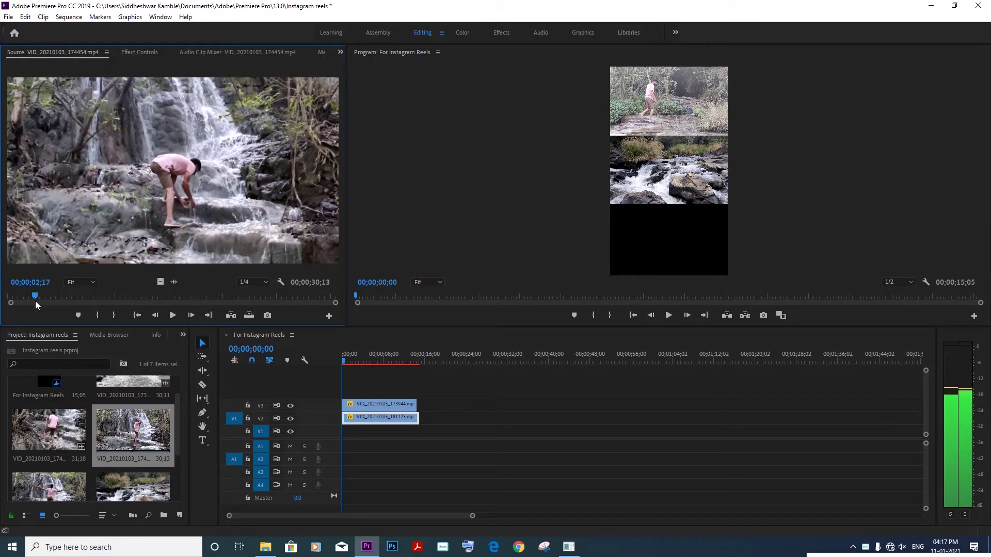
key(i)
drag(32, 302, 214, 296)
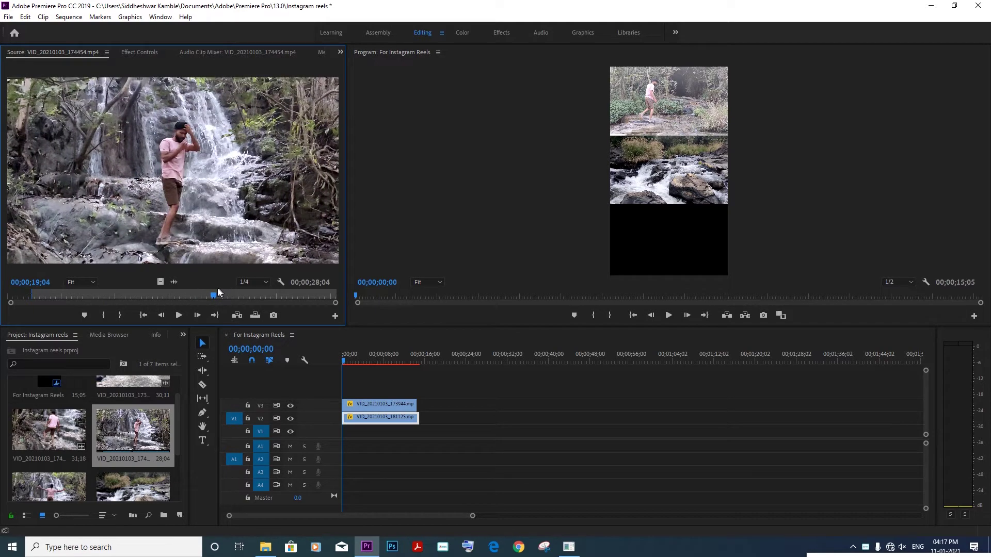
key(o)
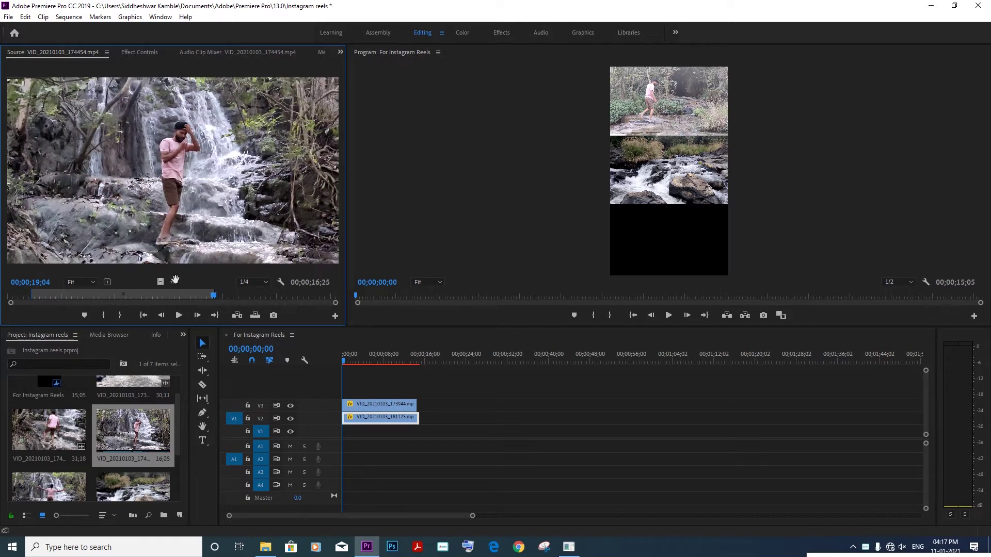
mouse_move(160, 282)
mouse_down()
mouse_move(371, 369)
mouse_move(334, 433)
mouse_up()
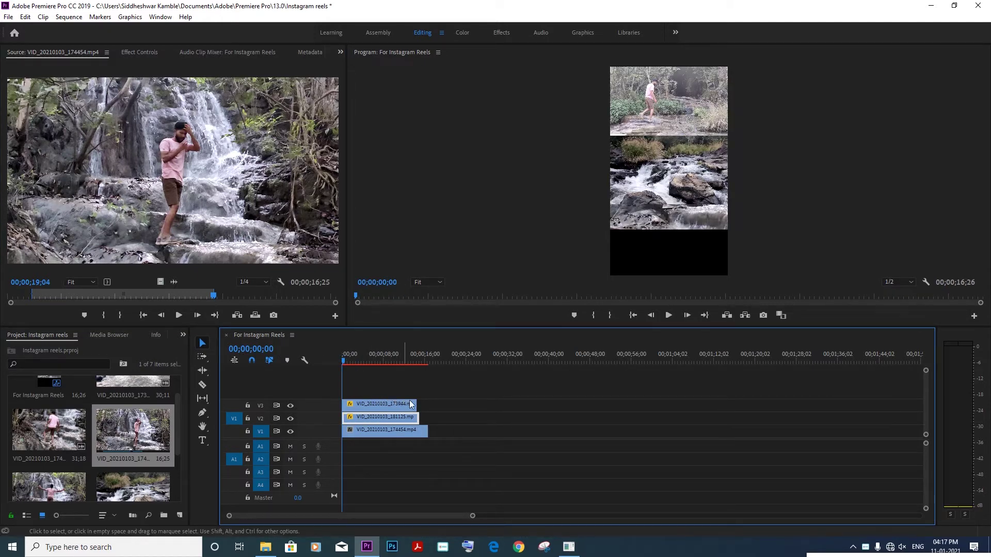
drag(386, 430, 459, 430)
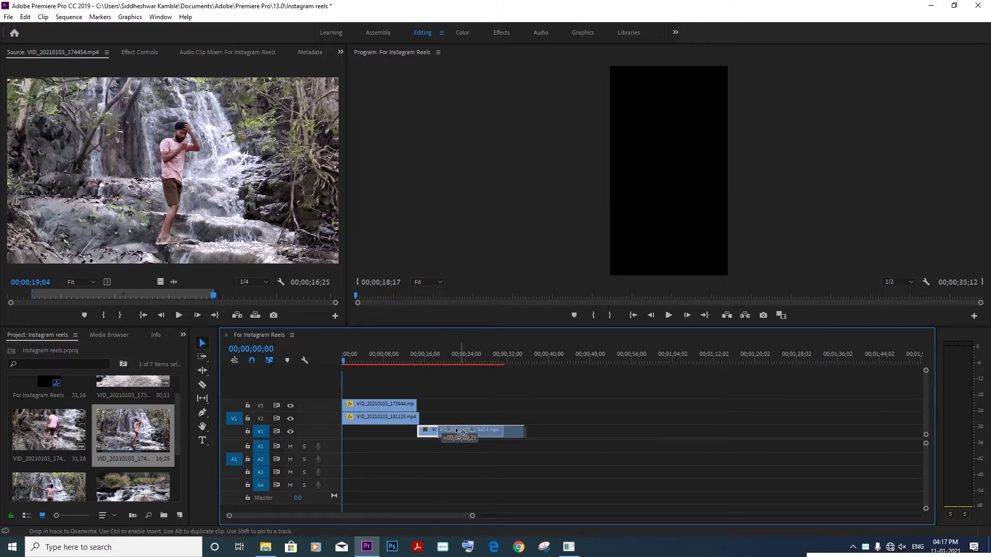
drag(459, 431, 392, 431)
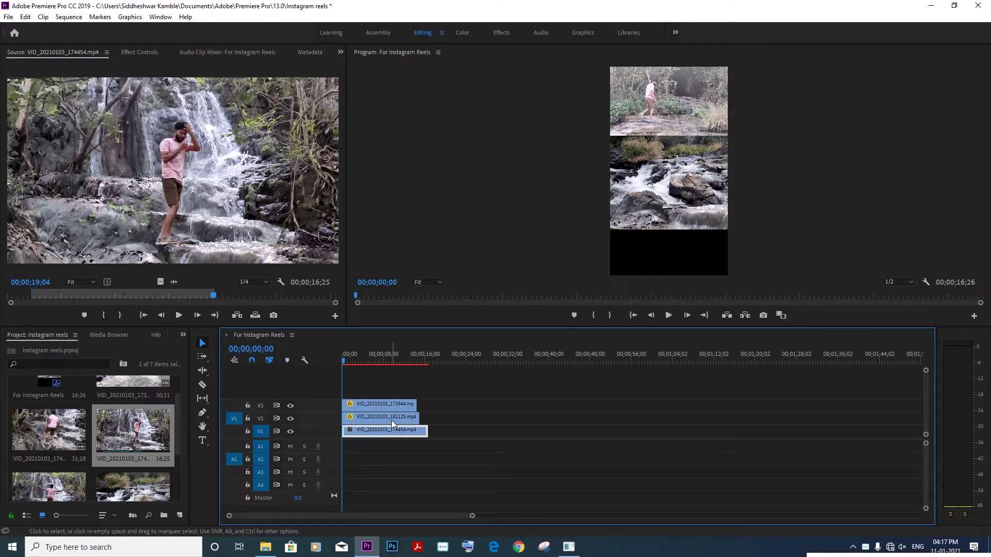
click(674, 206)
click(682, 221)
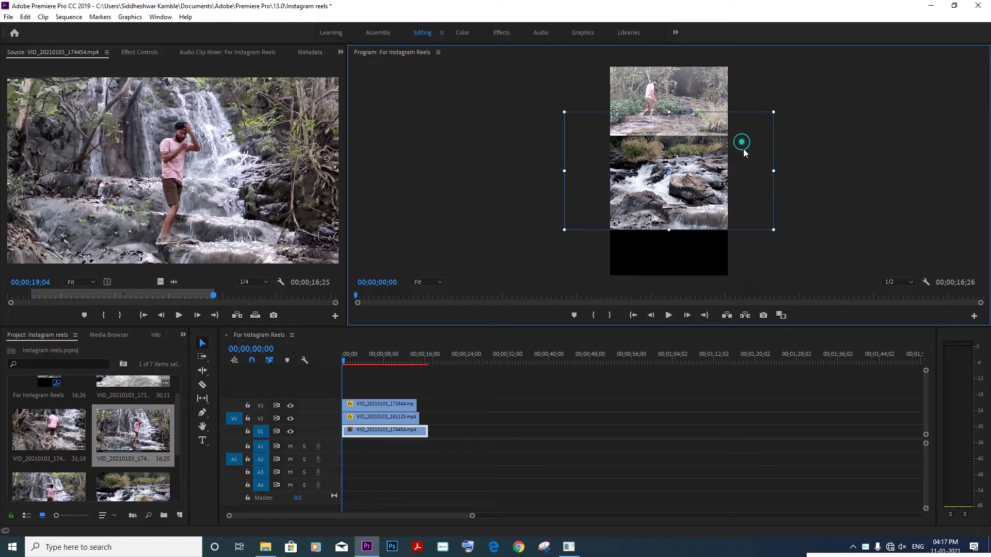
Move the waterfall clip down into the black area and shrink it, viewing at 75%
drag(743, 148, 745, 190)
drag(776, 160, 716, 212)
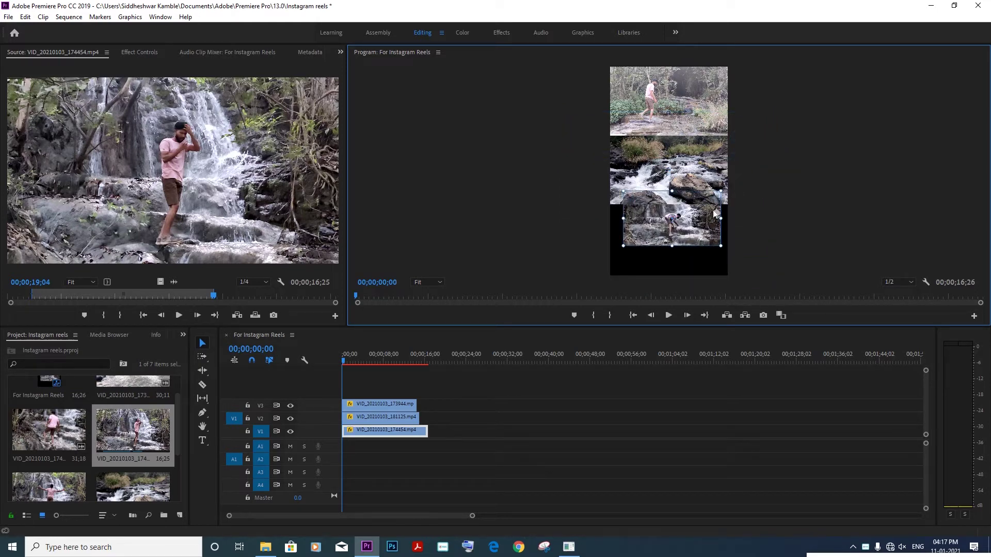
click(443, 282)
click(434, 335)
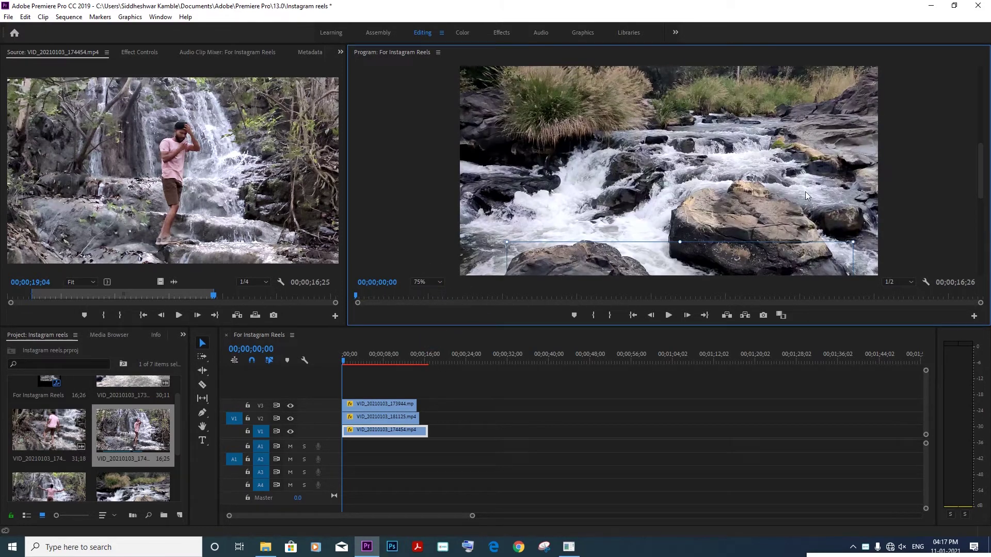
drag(980, 171, 976, 213)
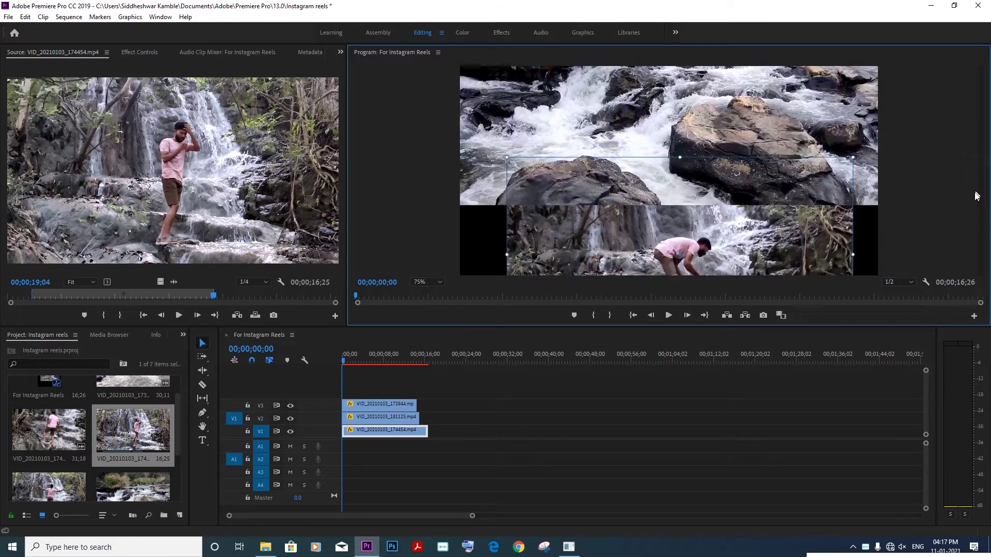
scroll(975, 212, down, 2)
Shift the waterfall clip left and down and enlarge it to fill the bottom band
drag(757, 209, 714, 227)
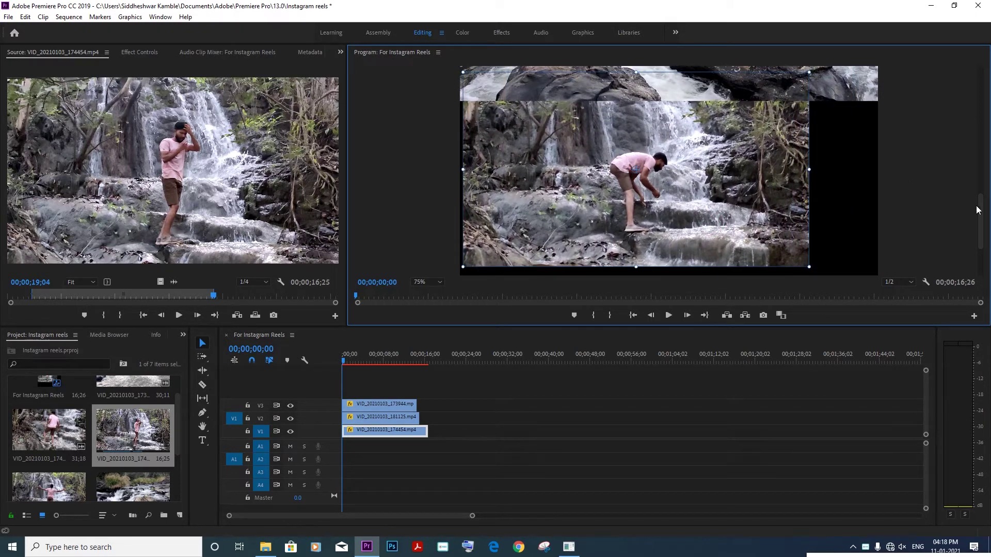
scroll(978, 210, down, 2)
scroll(851, 212, down, 4)
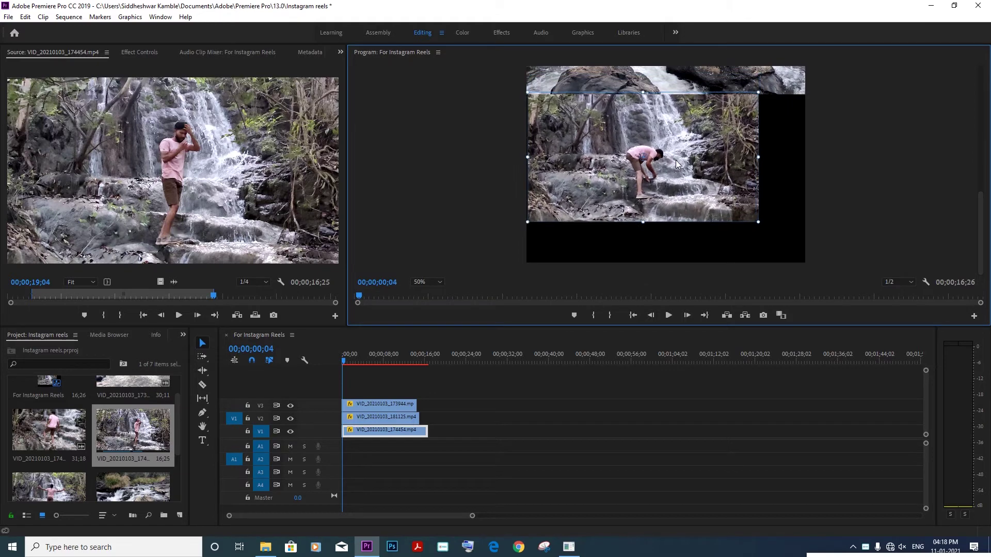
drag(731, 222, 794, 253)
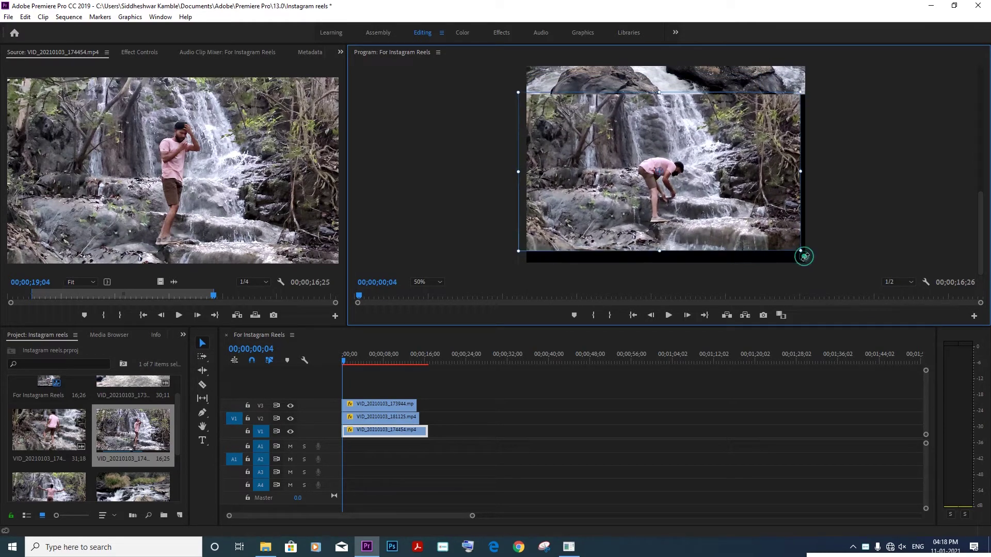
drag(807, 255, 818, 261)
scroll(706, 250, up, 3)
Set the preview back to Fit, resize the panels slightly, and return to the sequence start
click(438, 282)
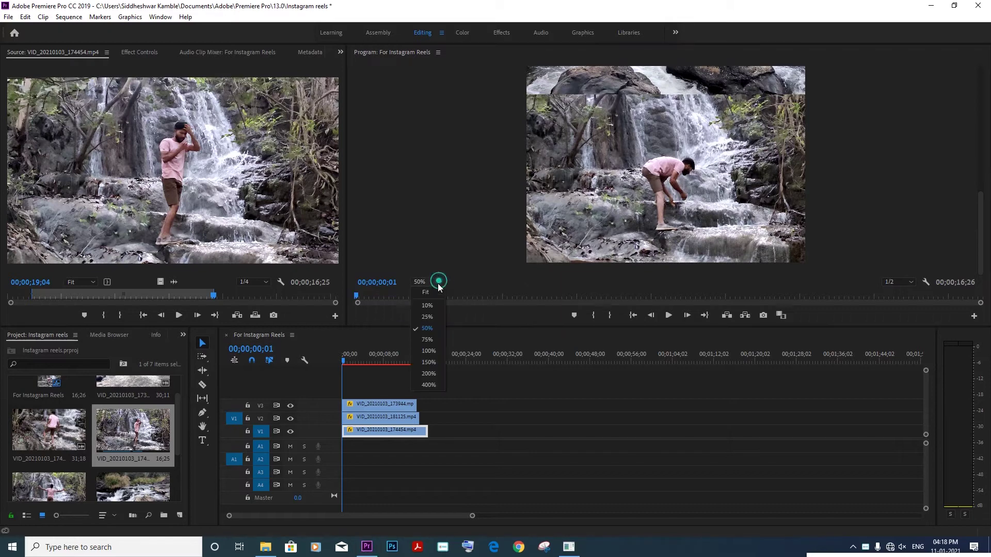
click(435, 289)
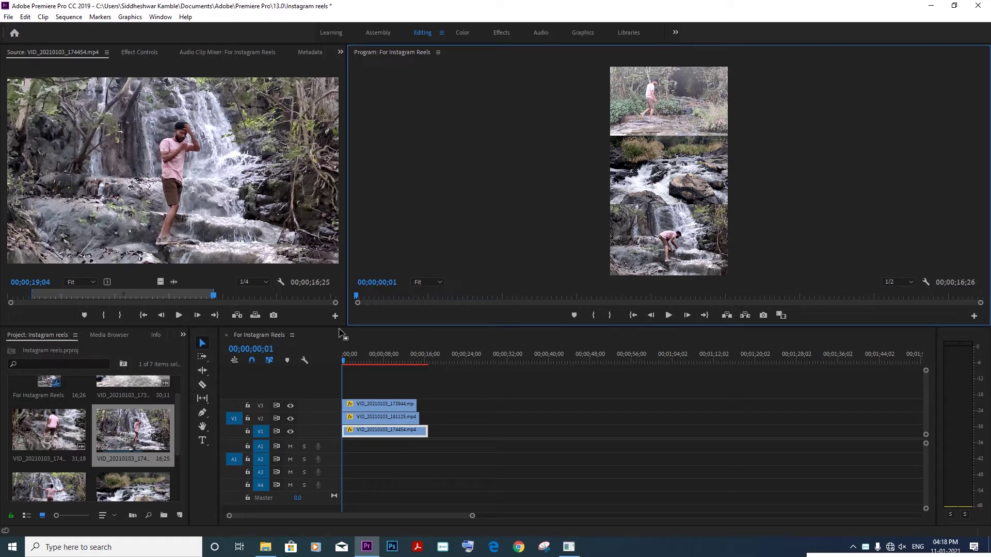
drag(335, 321, 335, 308)
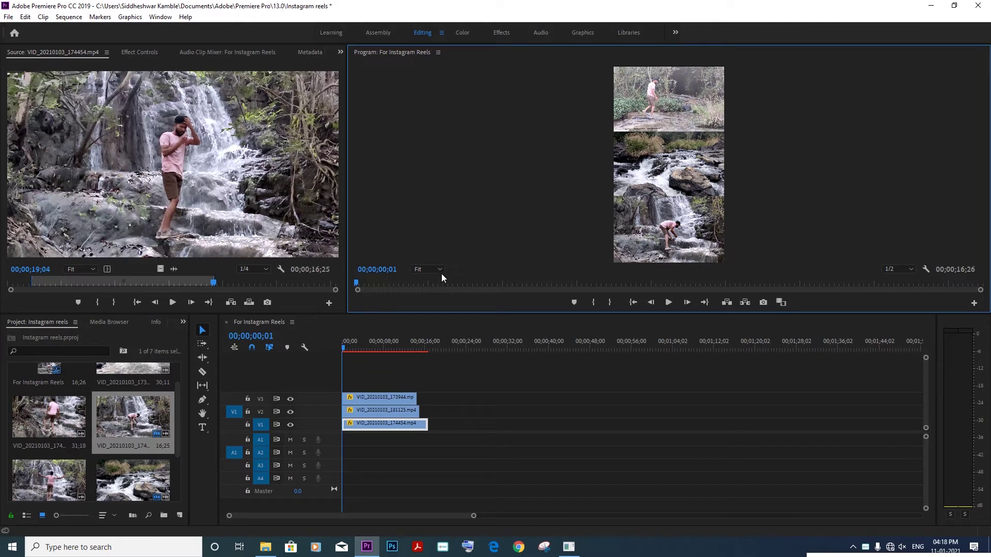
drag(361, 348, 327, 352)
Zoom the timeline in on the three clips and scrub through the stacked sequence
key(equal)
key(equal)
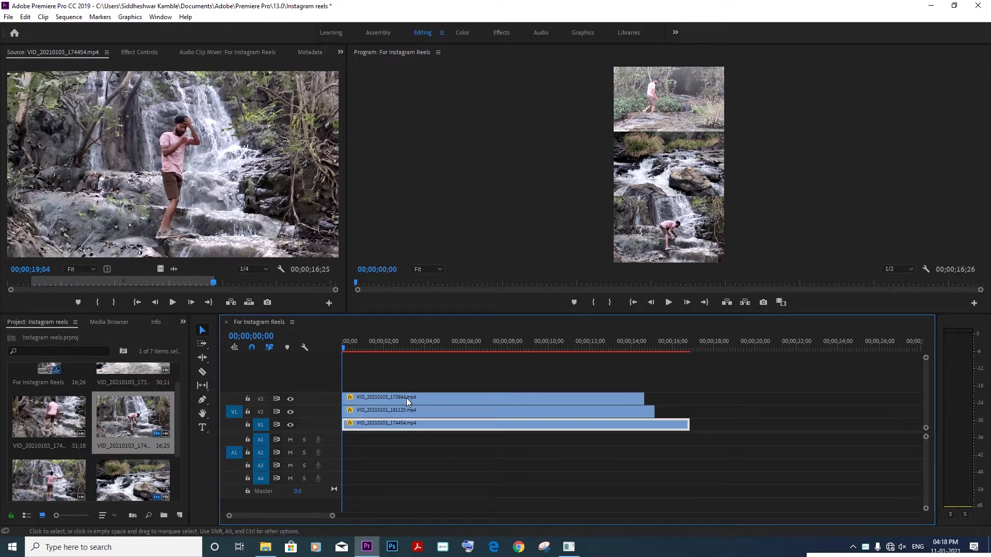
mouse_move(367, 347)
mouse_down()
mouse_move(498, 355)
mouse_move(391, 364)
mouse_up()
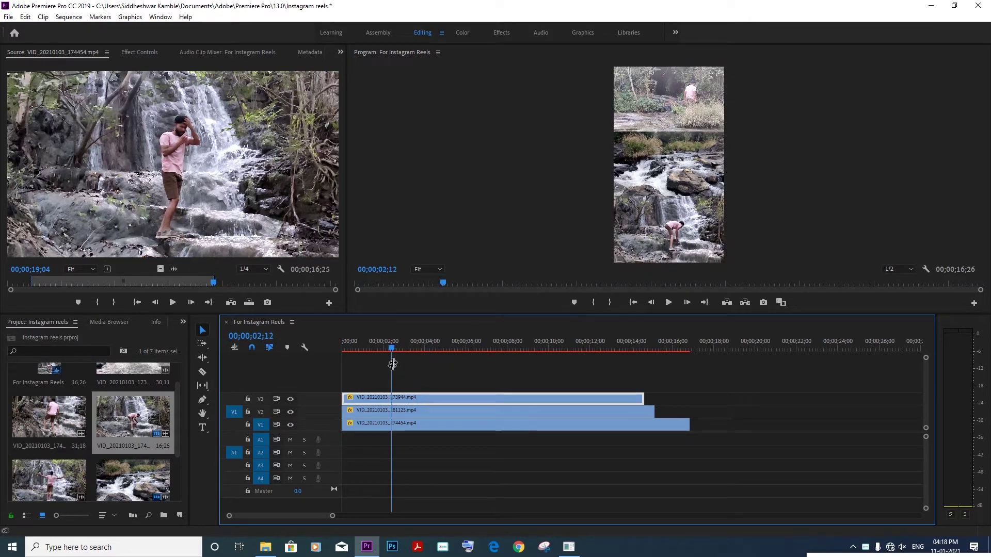
Set the top clip's speed to 70% in Speed/Duration
right_click(382, 398)
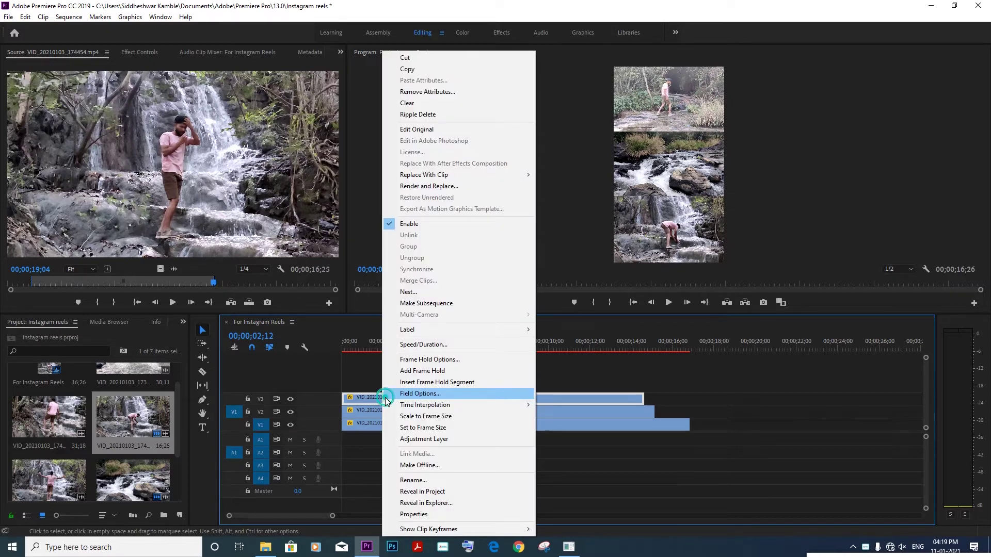
click(385, 398)
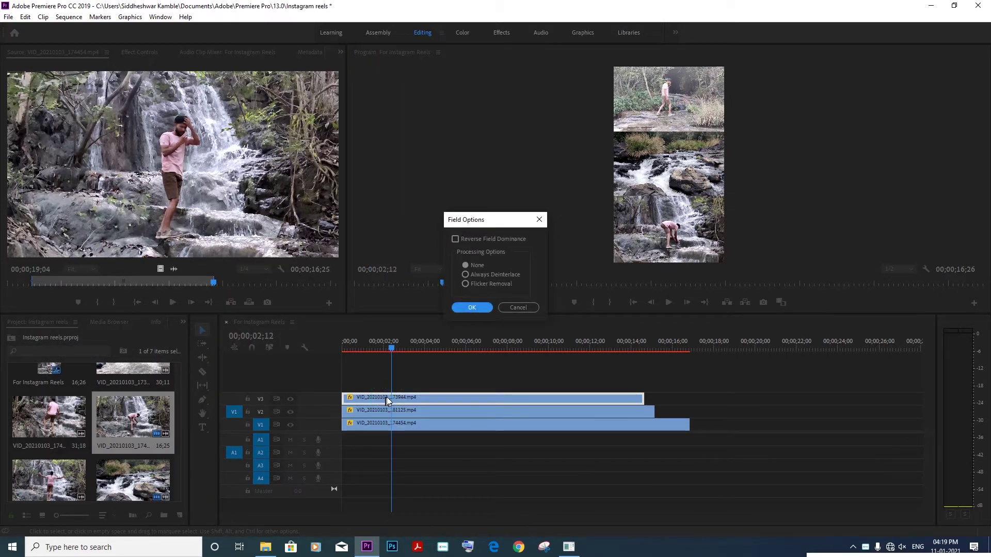
click(532, 309)
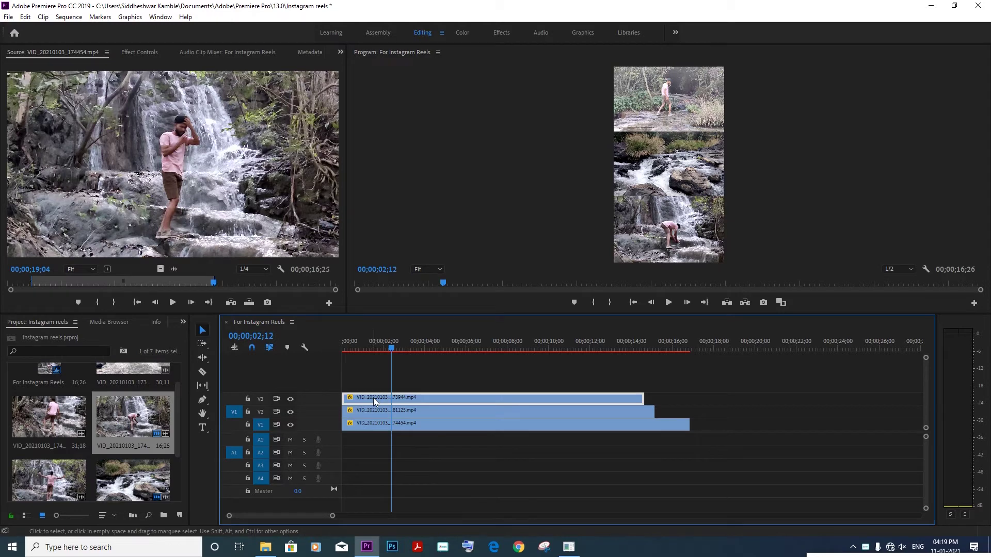
right_click(374, 401)
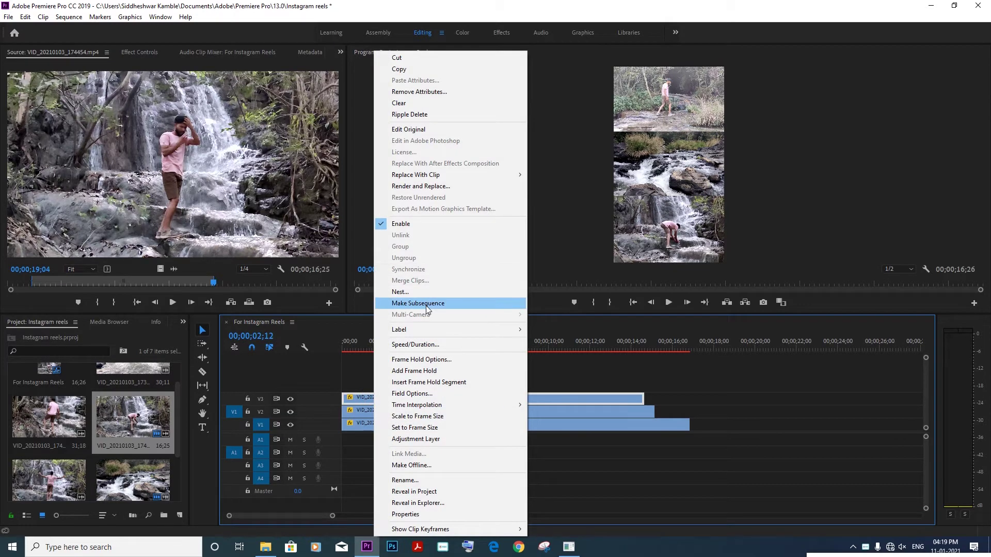
click(426, 344)
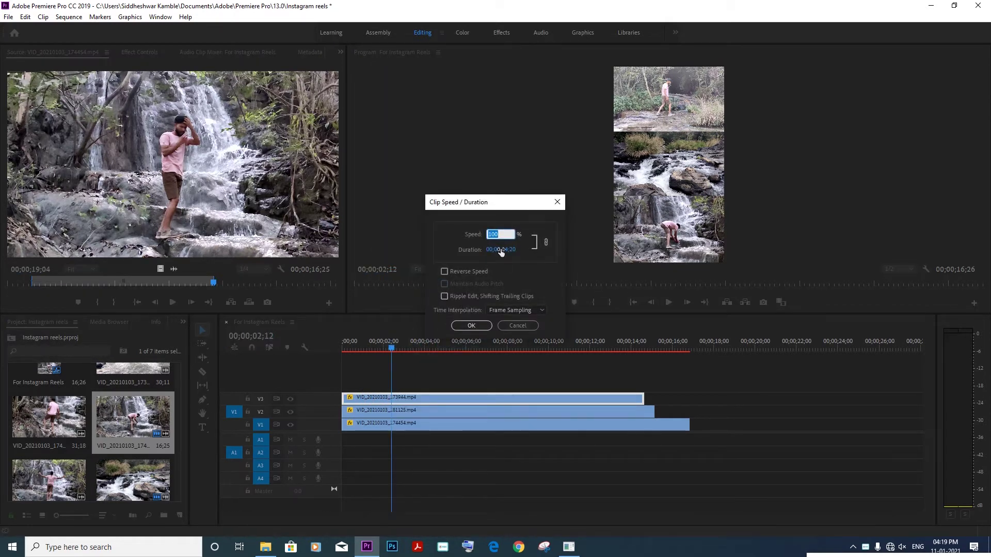
text(70)
key(Return)
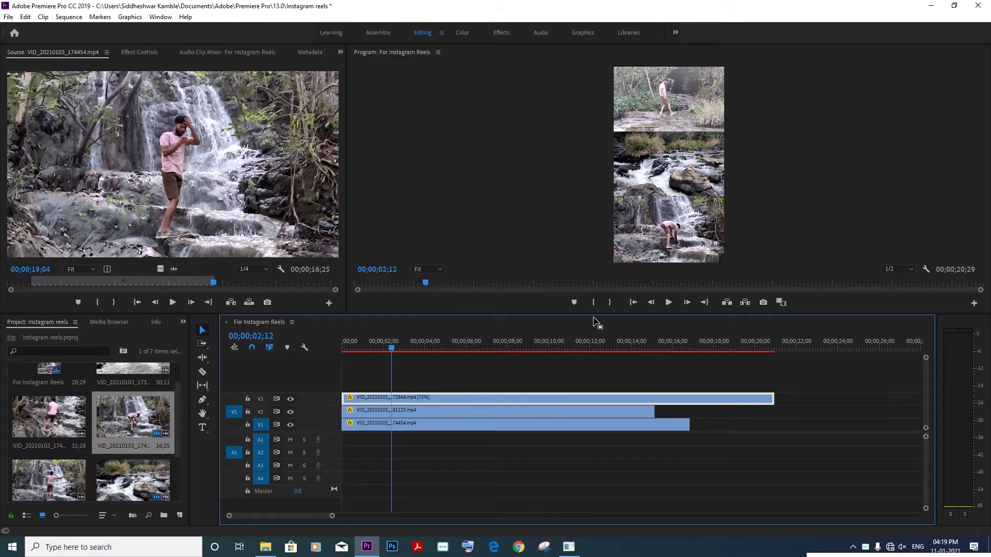
Preview the stack from the start, then slow the top clip further to 60%
drag(416, 352, 332, 343)
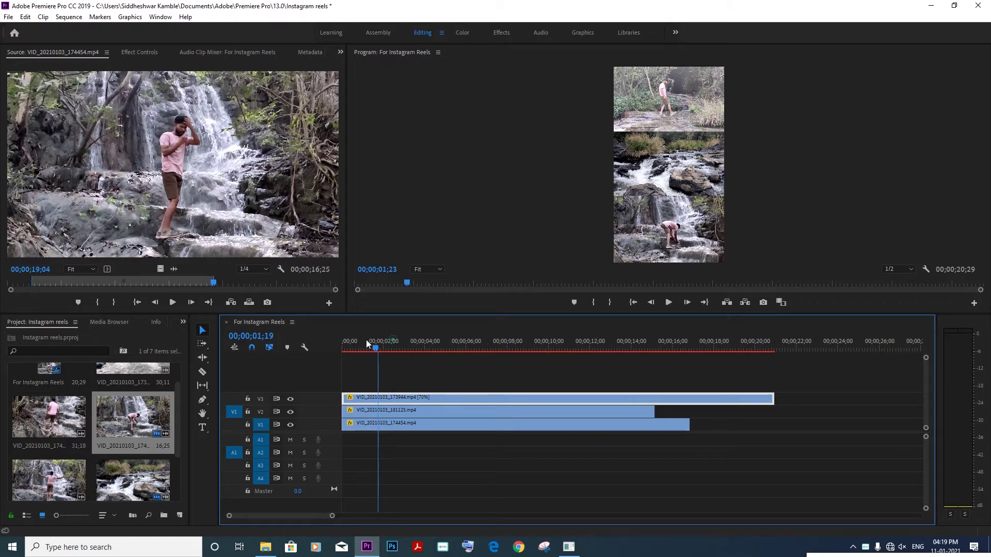
key(space)
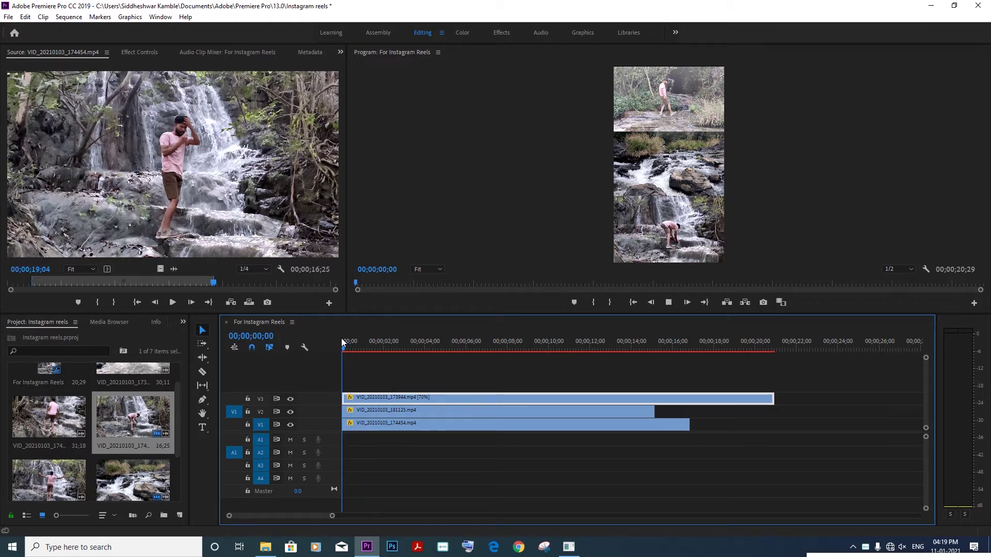
key(space)
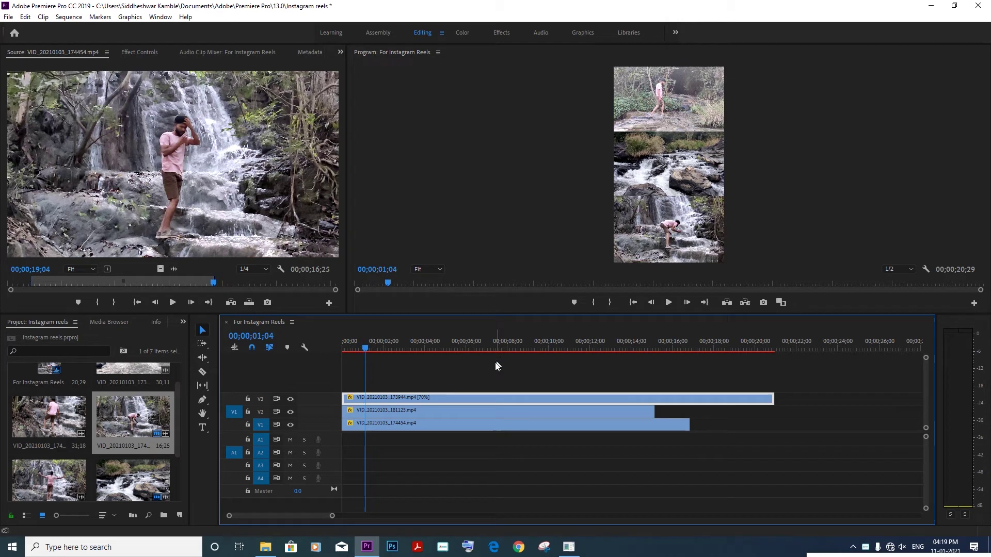
right_click(417, 398)
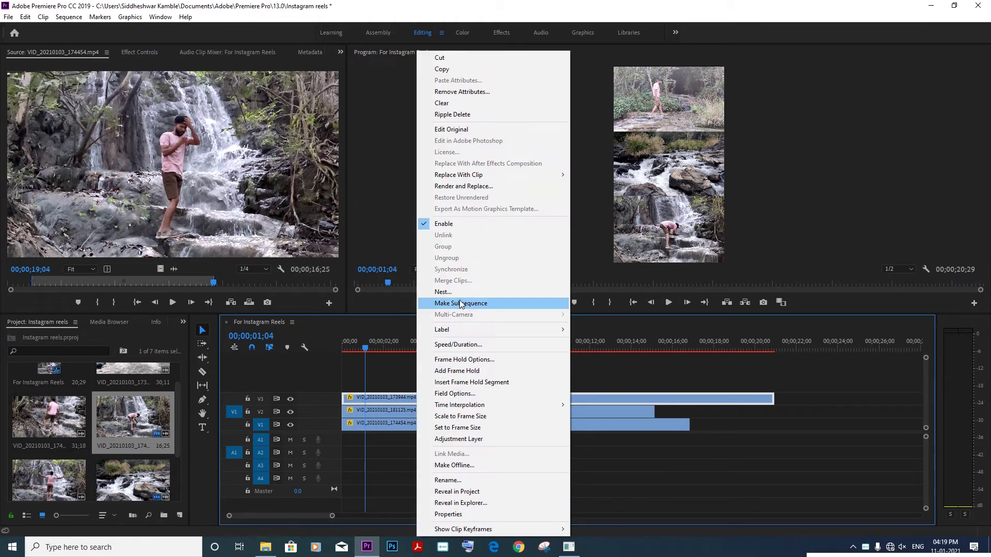
click(464, 349)
text(60)
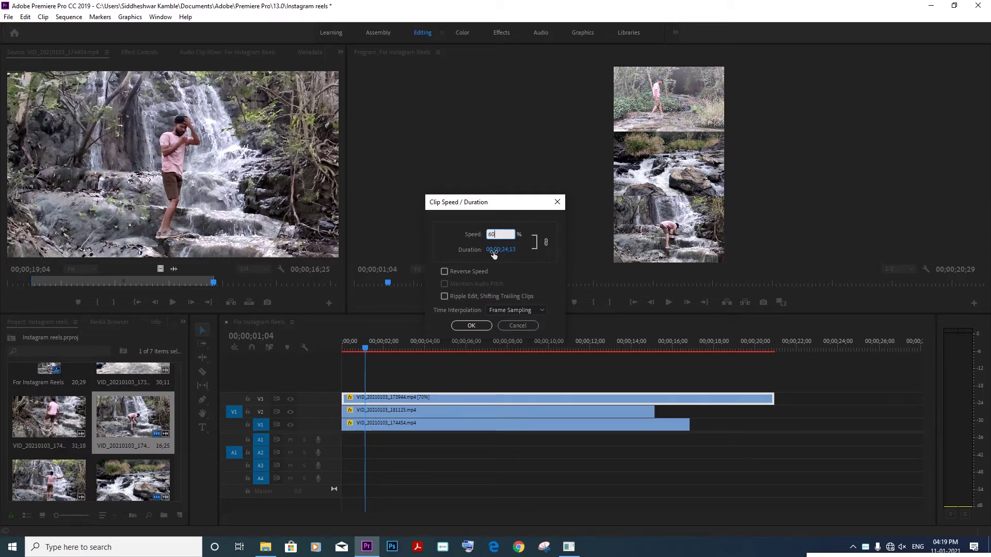
key(Return)
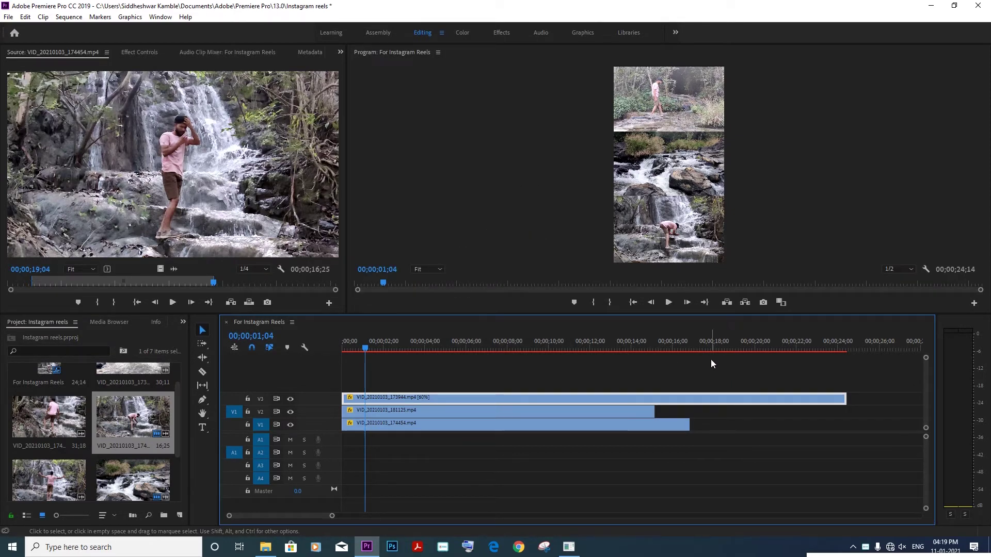
Extend the top clip's end by about 7 seconds, save, and lengthen the middle clip
key(minus)
drag(592, 398, 671, 398)
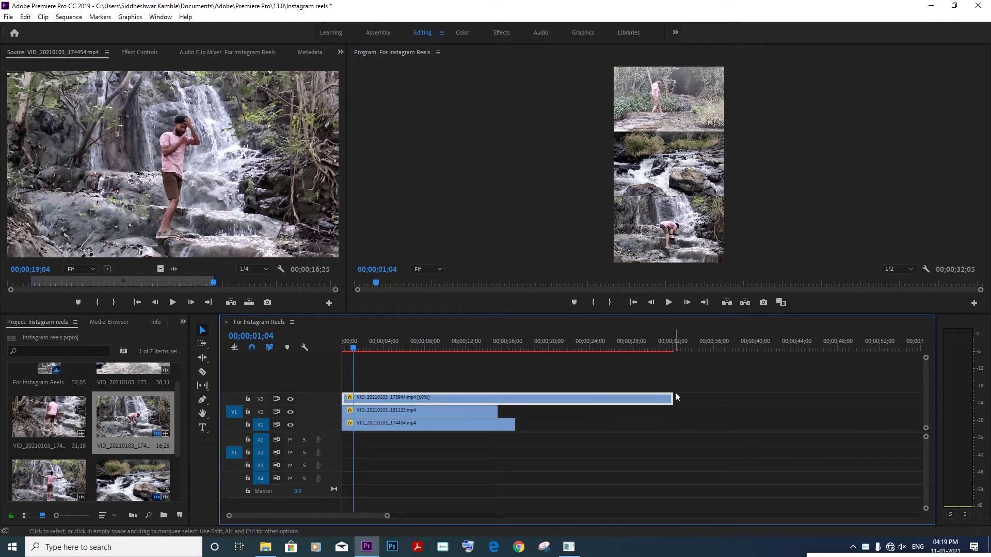
click(408, 409)
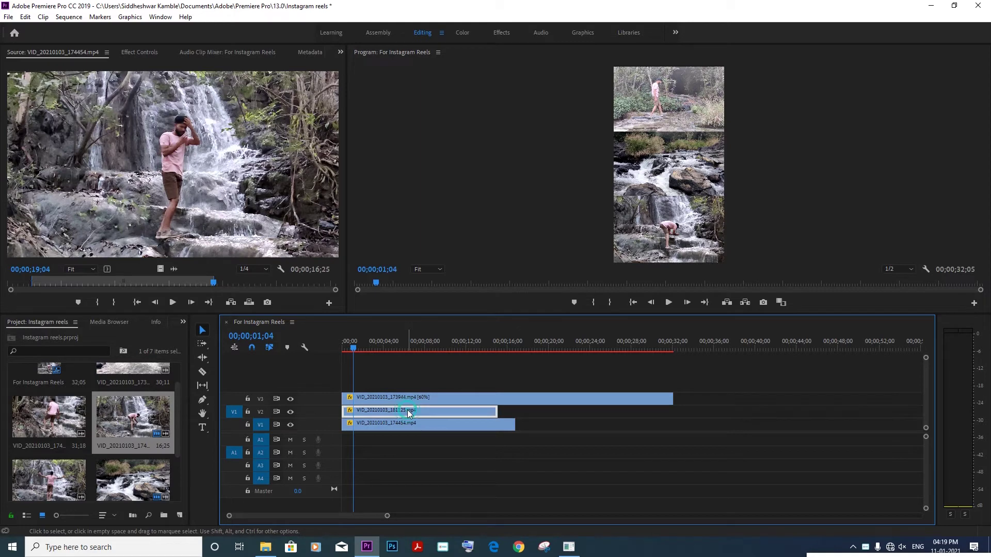
drag(361, 343, 343, 343)
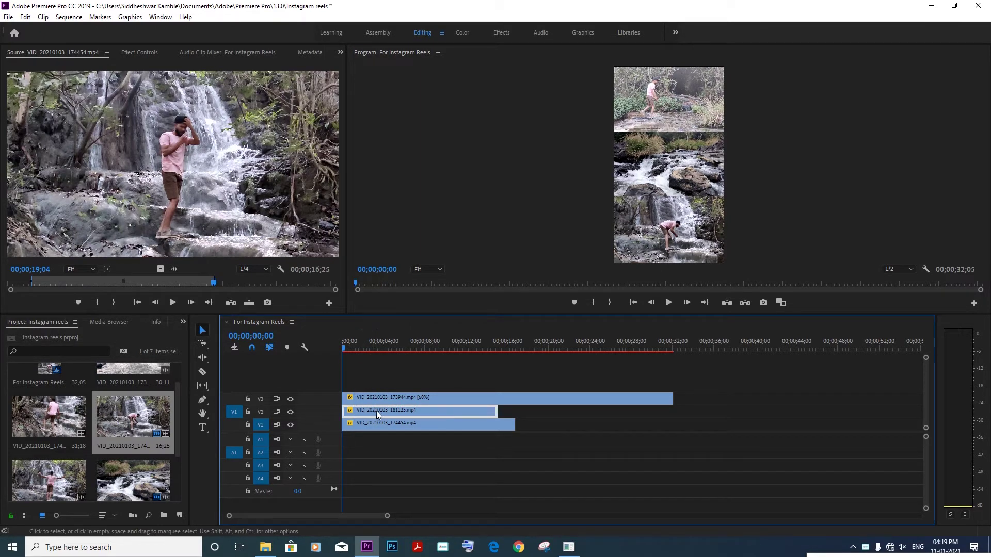
key(ctrl+s)
drag(496, 411, 569, 410)
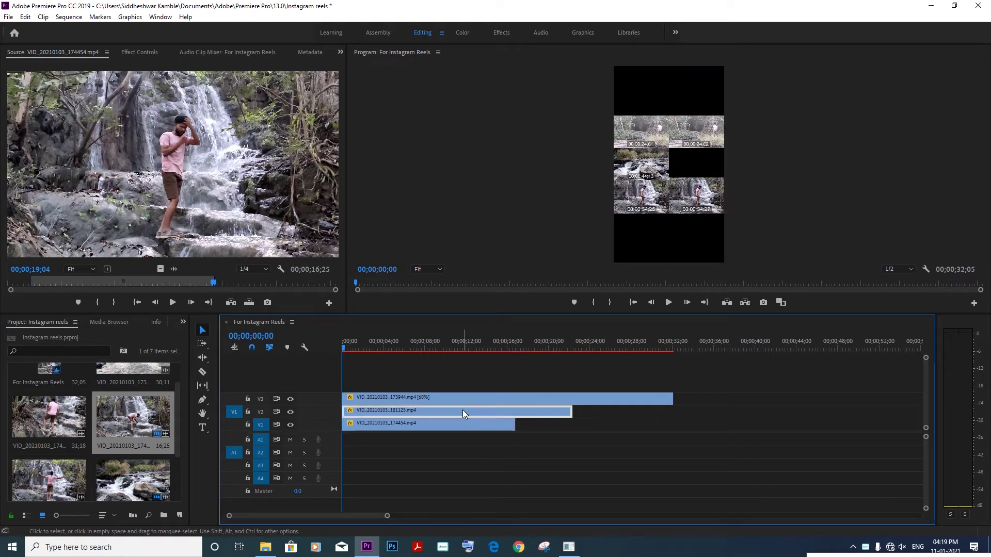
Set the middle clip's speed to 60% and trim its end slightly shorter
right_click(462, 409)
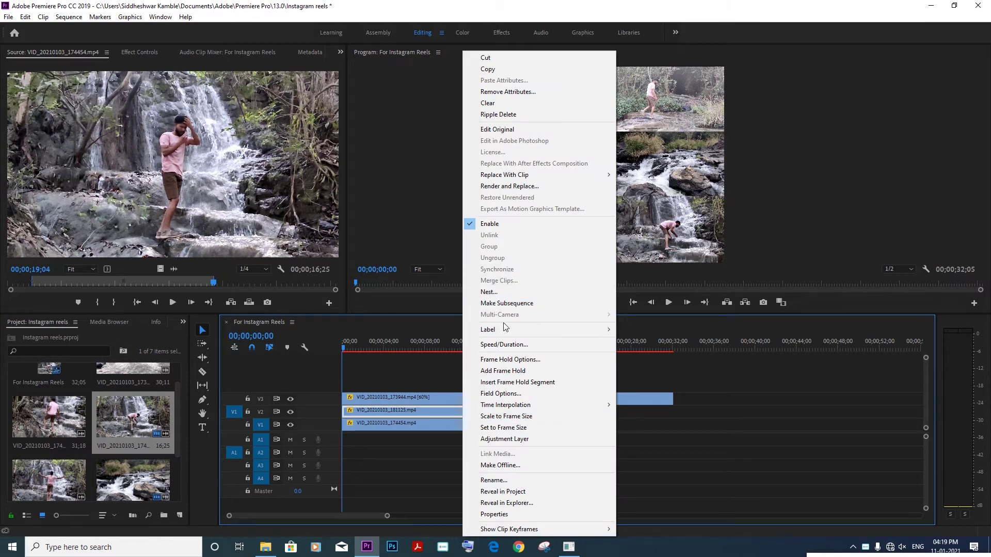
click(503, 344)
text(60)
key(Return)
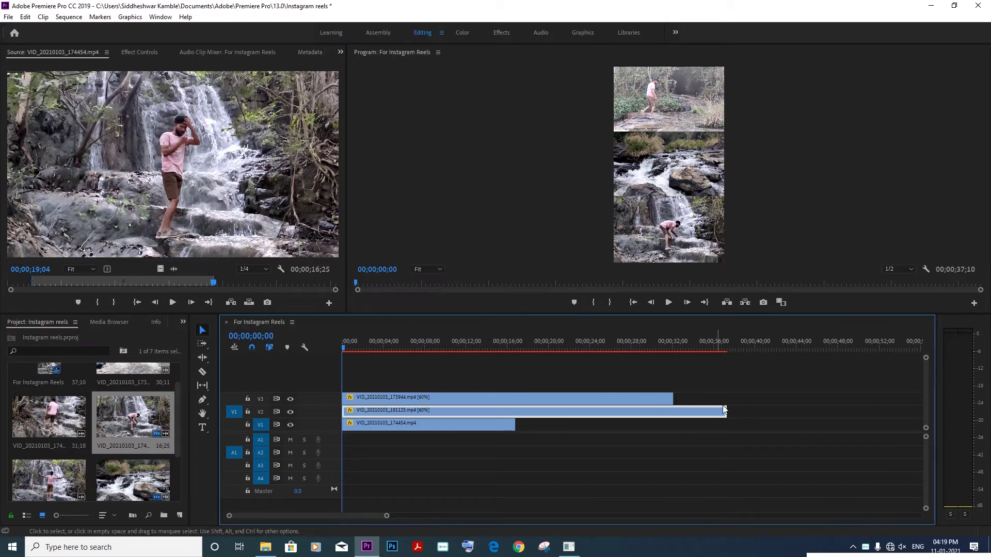
drag(725, 411, 669, 410)
click(638, 341)
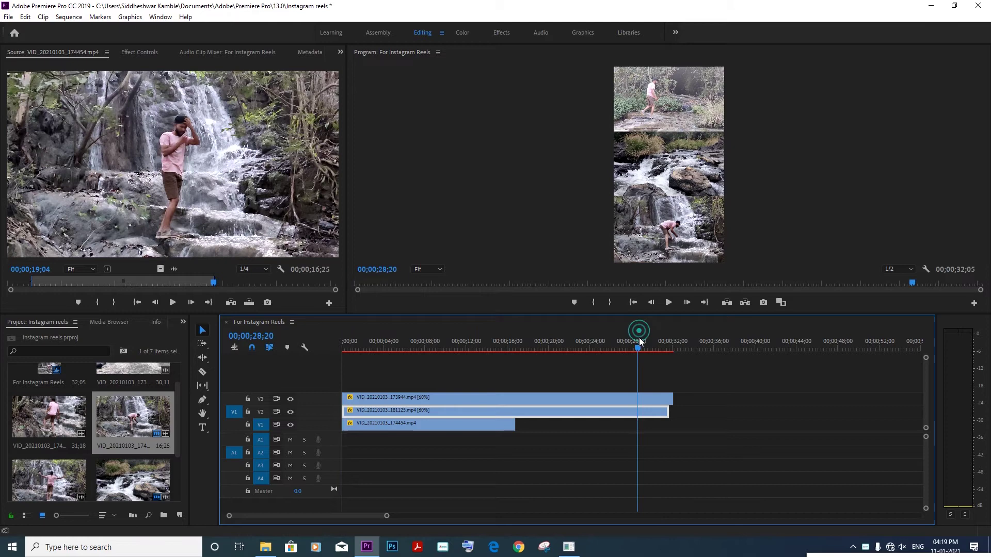
Set the bottom clip's speed to 70% and extend its end to match the others
click(394, 424)
click(356, 342)
drag(376, 340, 315, 342)
right_click(375, 425)
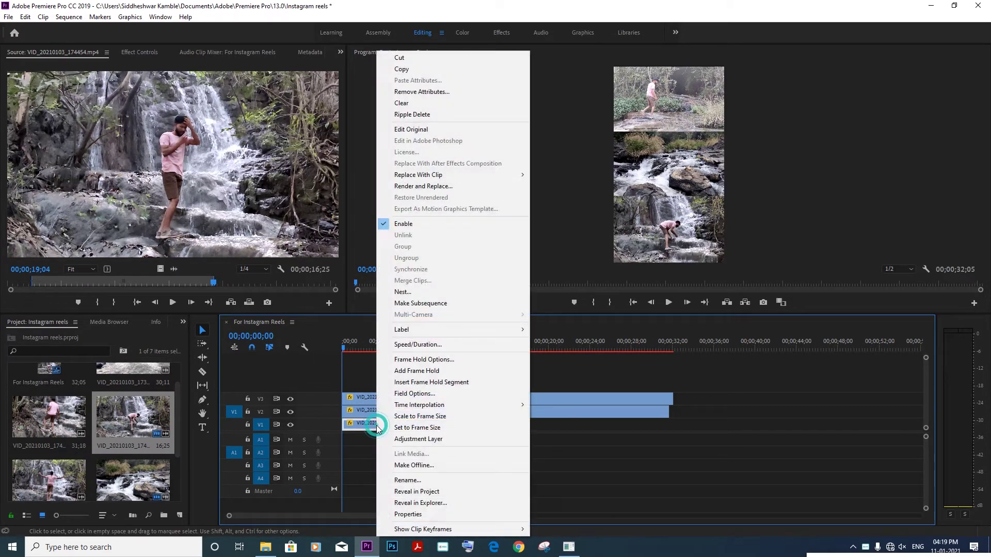
click(425, 344)
text(70)
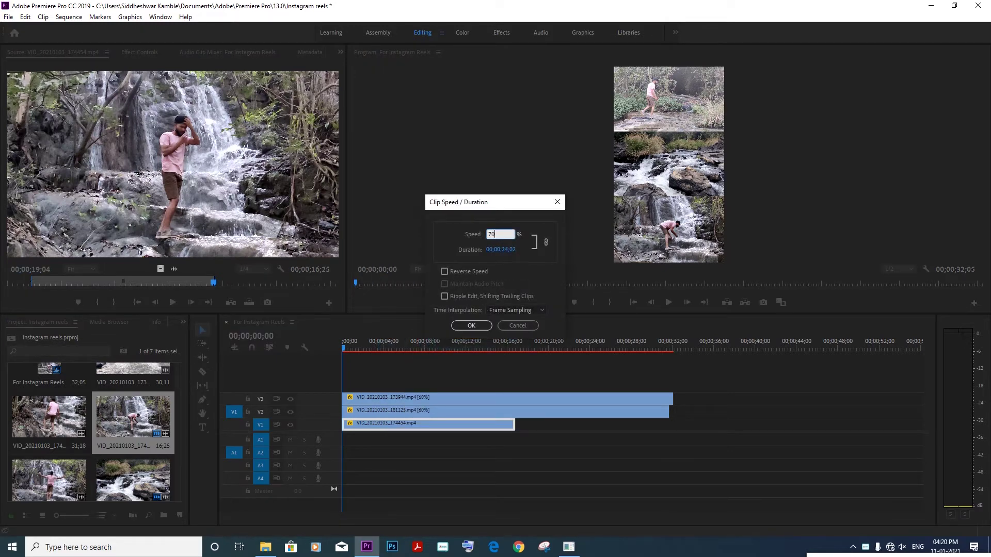
key(Return)
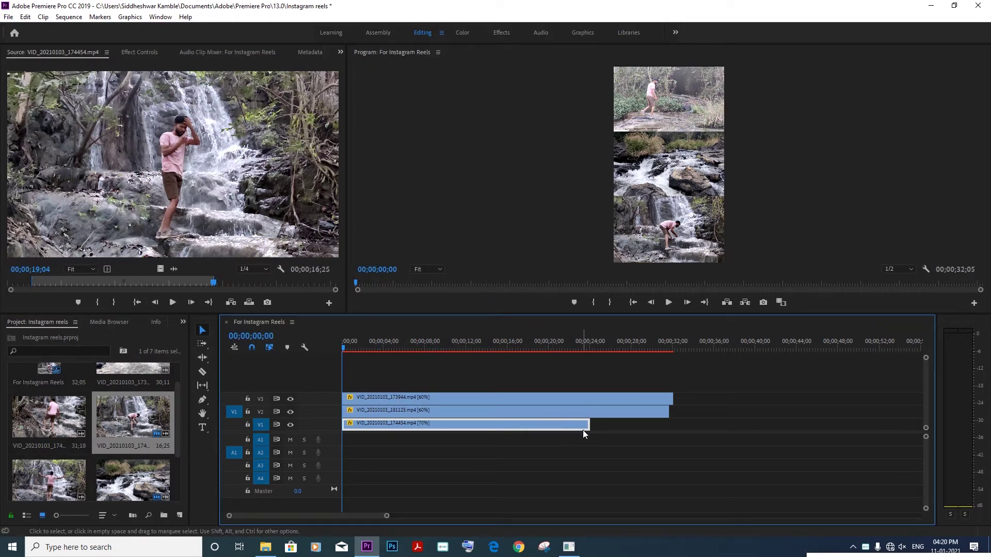
drag(586, 424, 641, 419)
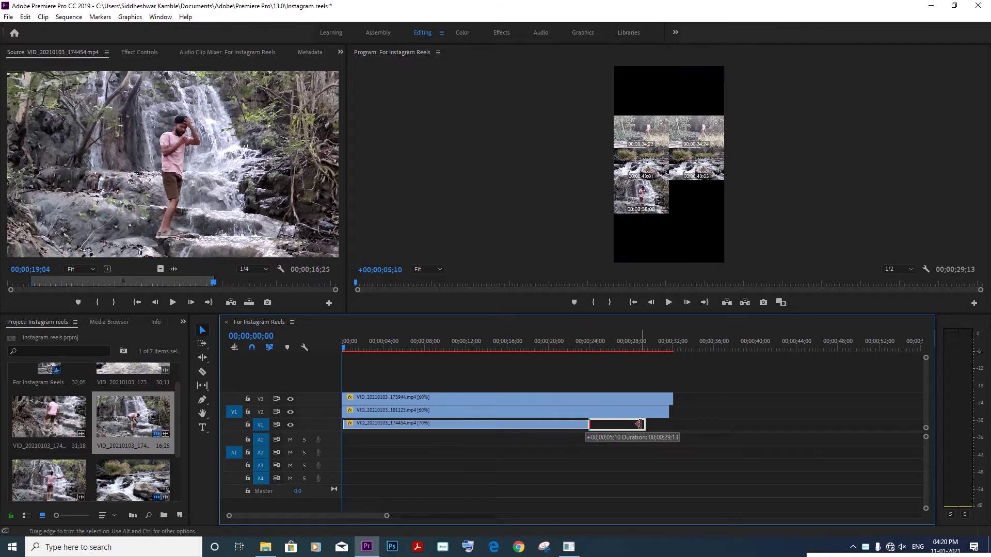
Trim the top and middle clips so all three end at 29;22
key(equal)
key(minus)
drag(655, 350, 649, 350)
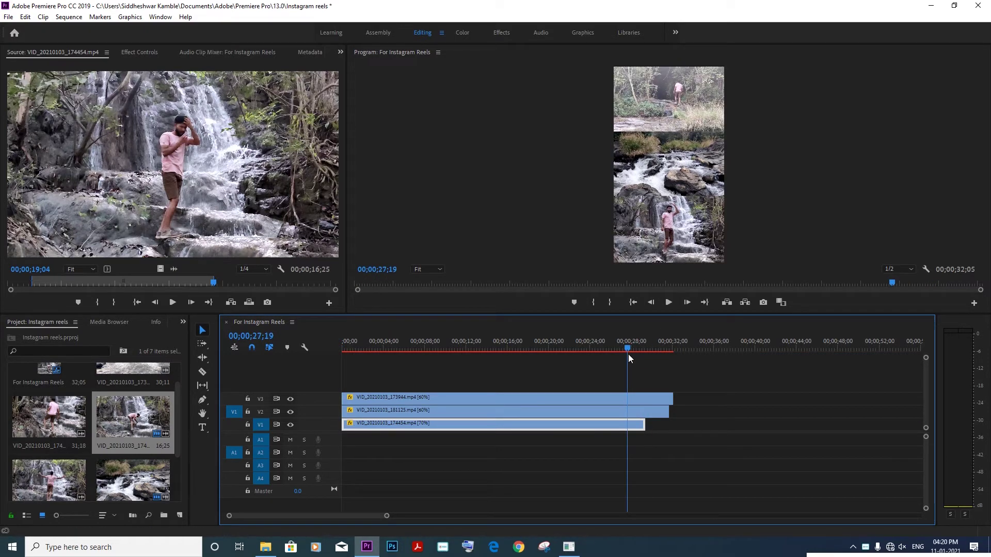
mouse_move(673, 397)
mouse_down()
mouse_move(648, 397)
mouse_move(649, 410)
mouse_up()
click(587, 340)
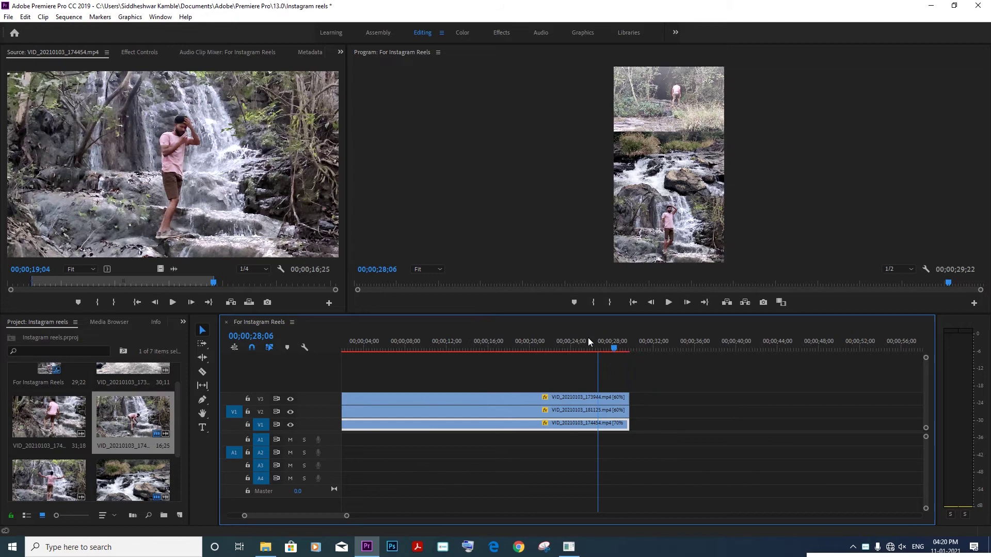
key(minus)
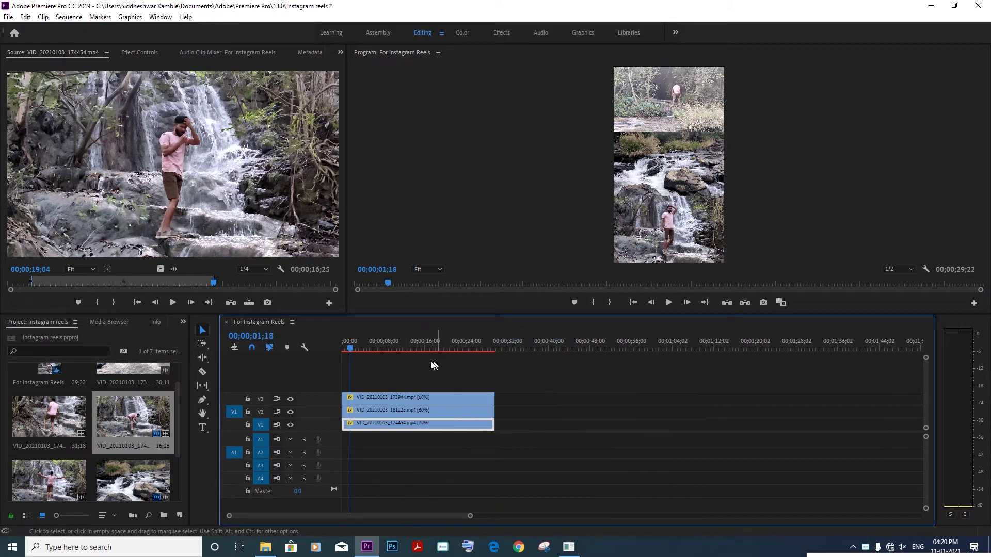
drag(379, 342, 314, 348)
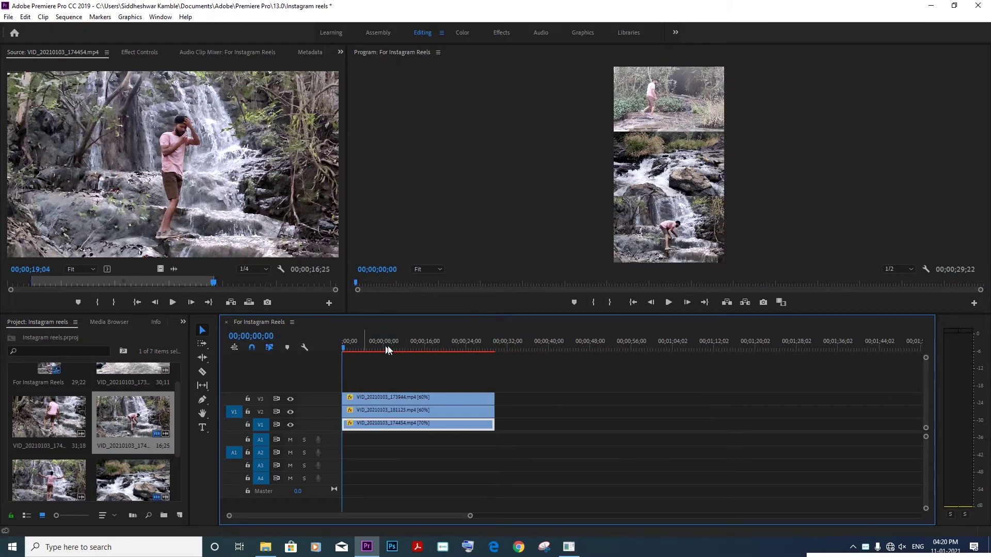
drag(395, 341, 363, 341)
scroll(135, 423, down, 1)
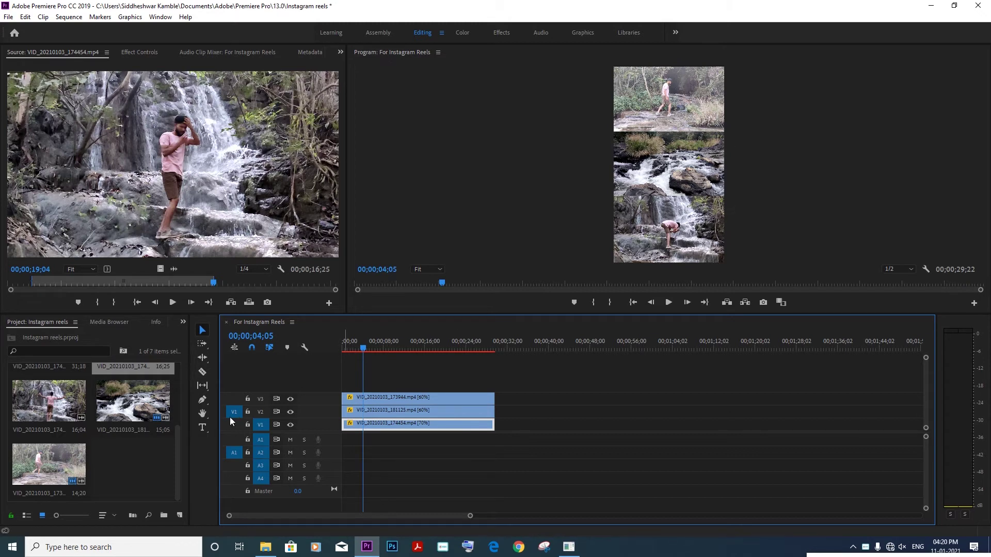
Draw a rectangle between the top and middle clips at 75% preview zoom
click(202, 400)
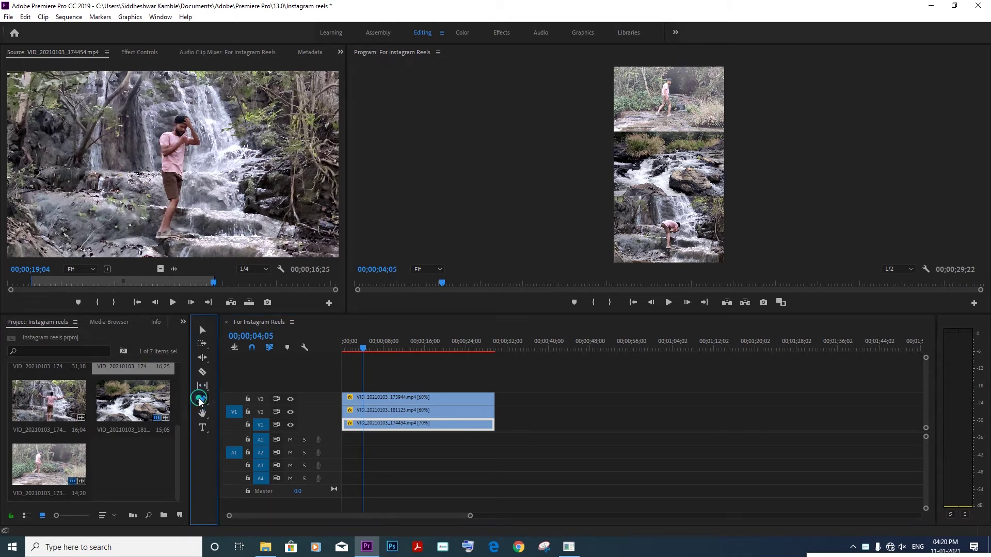
click(202, 401)
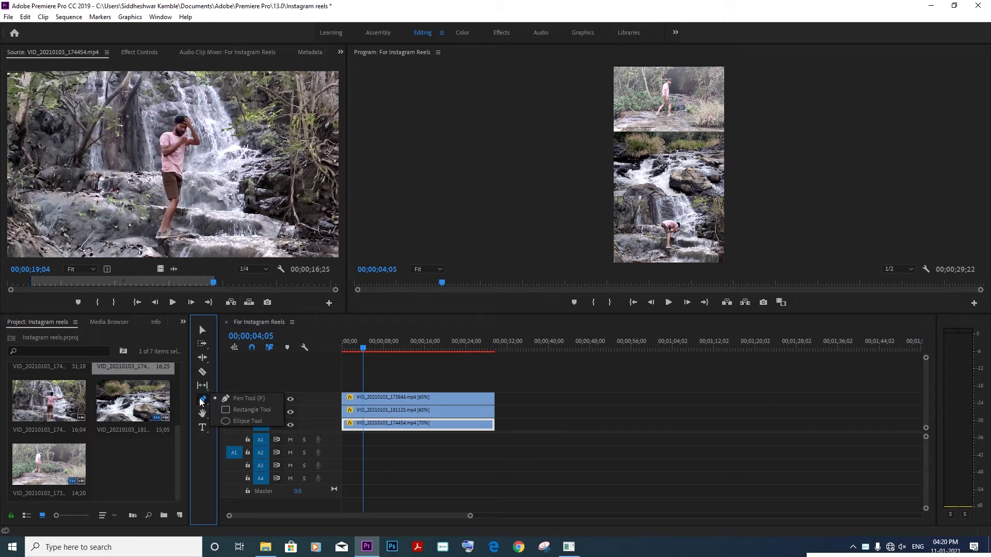
click(247, 409)
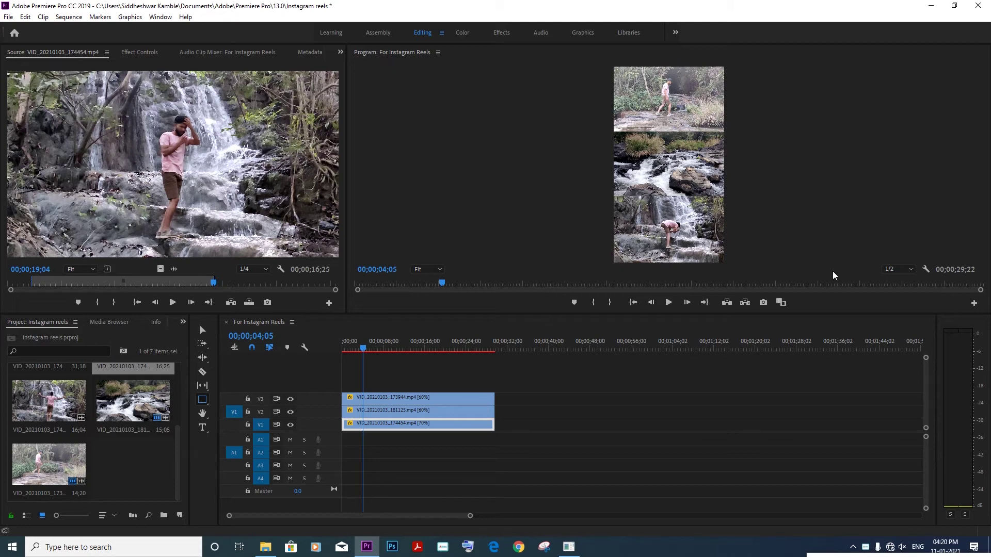
click(427, 269)
click(433, 326)
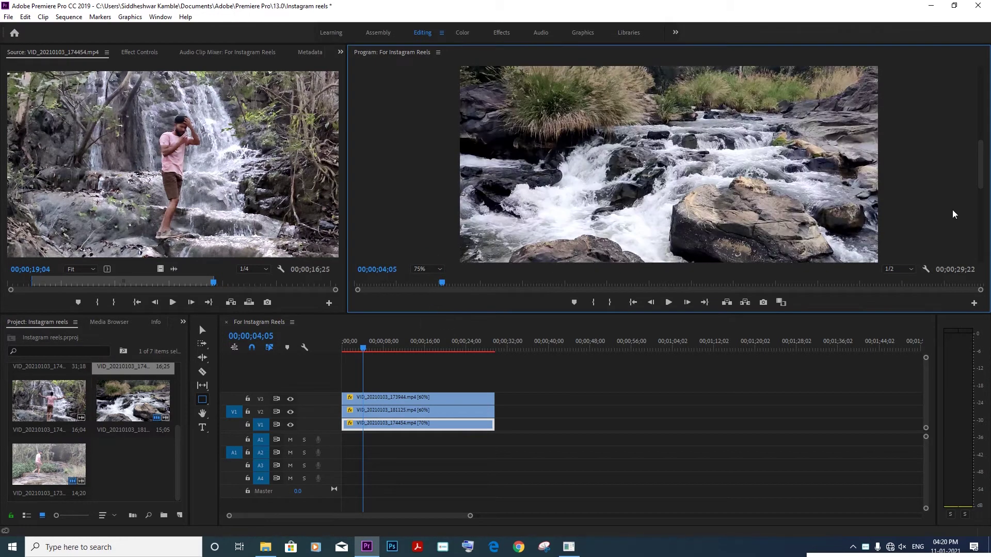
drag(976, 174, 978, 147)
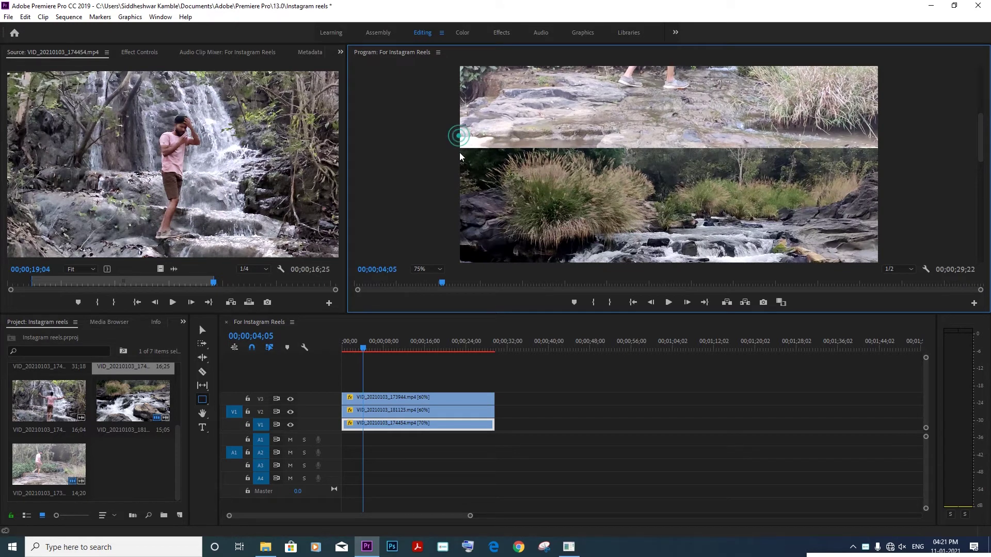
drag(461, 132, 891, 156)
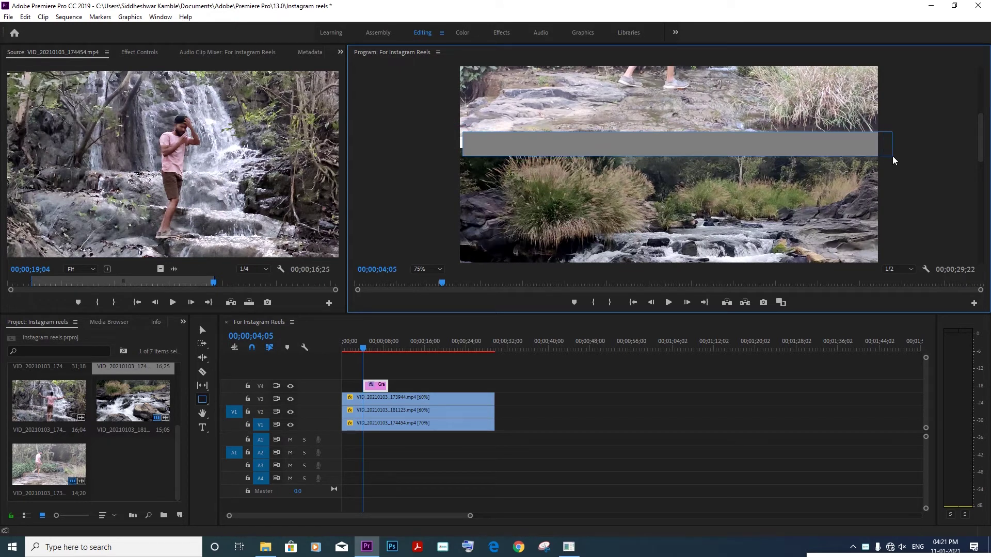
Nudge the grey divider bar onto the seam and set the preview back to Fit
click(202, 331)
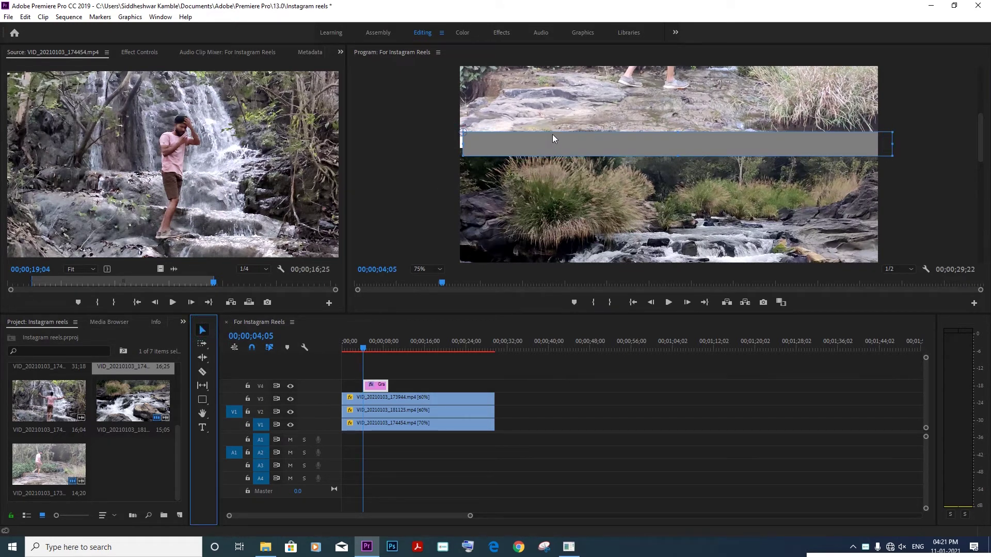
drag(547, 143, 535, 143)
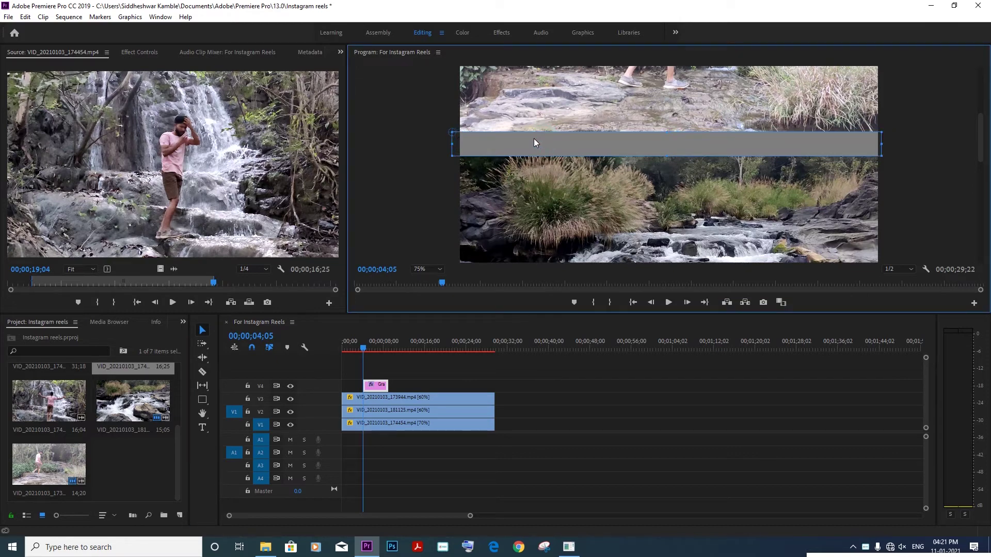
drag(535, 139, 535, 139)
click(427, 269)
click(429, 280)
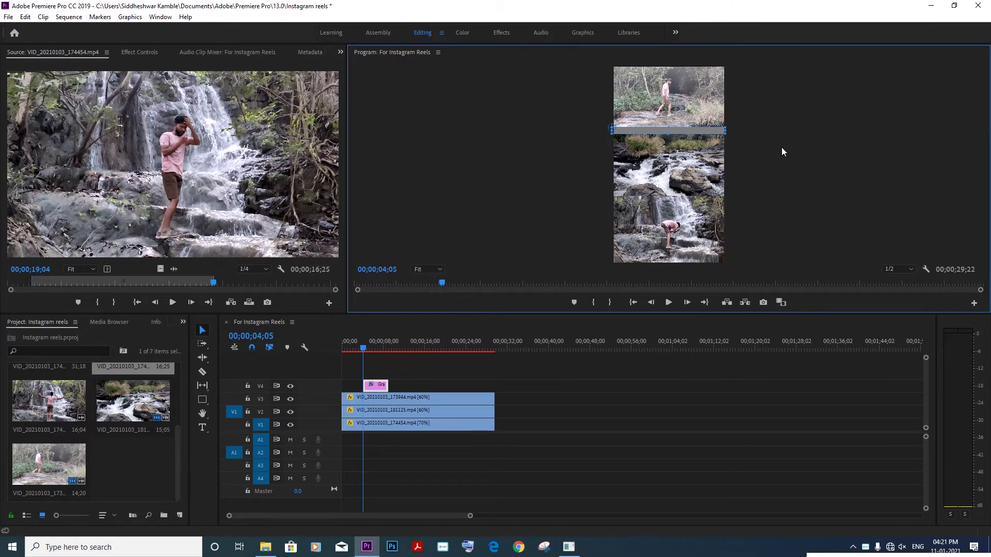
key(Right)
key(Right)
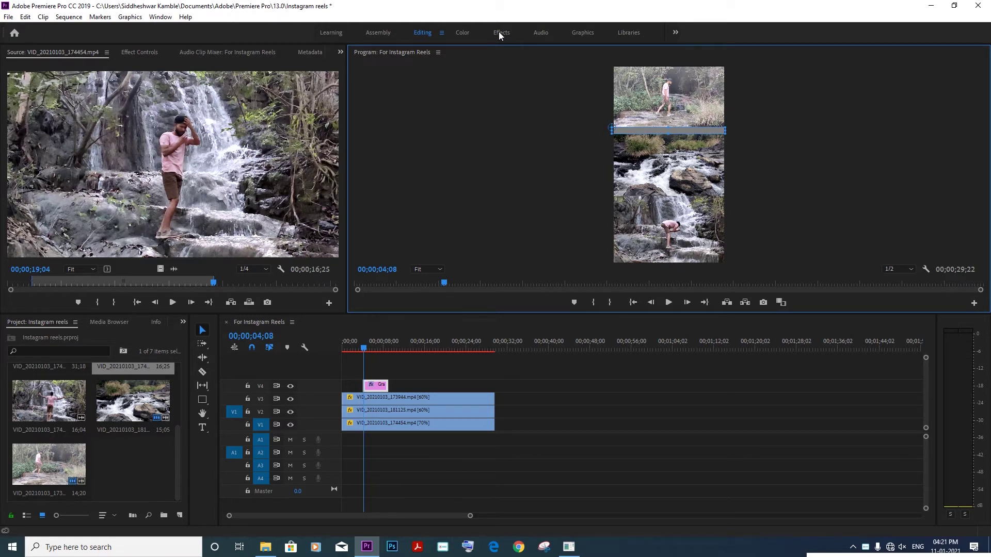
In the Graphics workspace, set the divider bar's fill colour to white
click(588, 34)
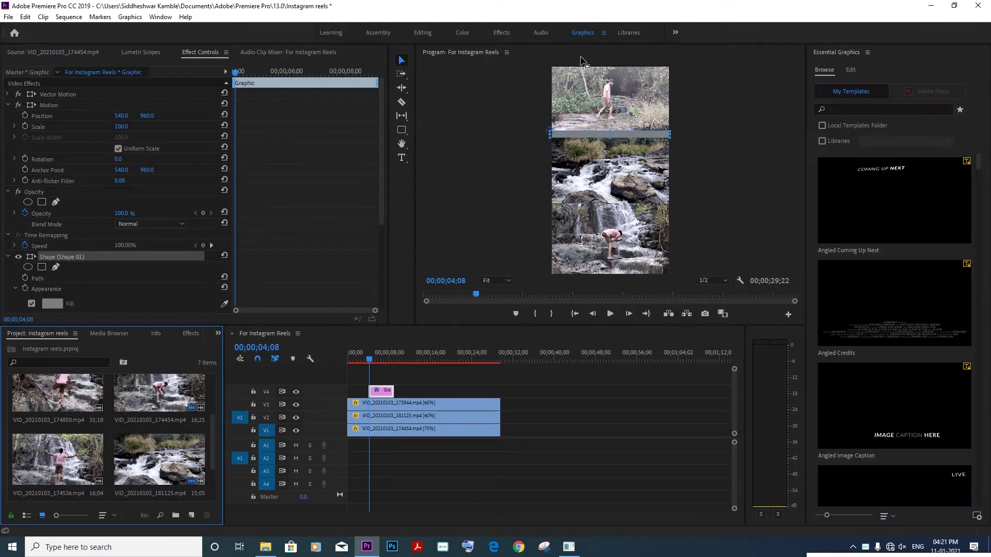
click(849, 70)
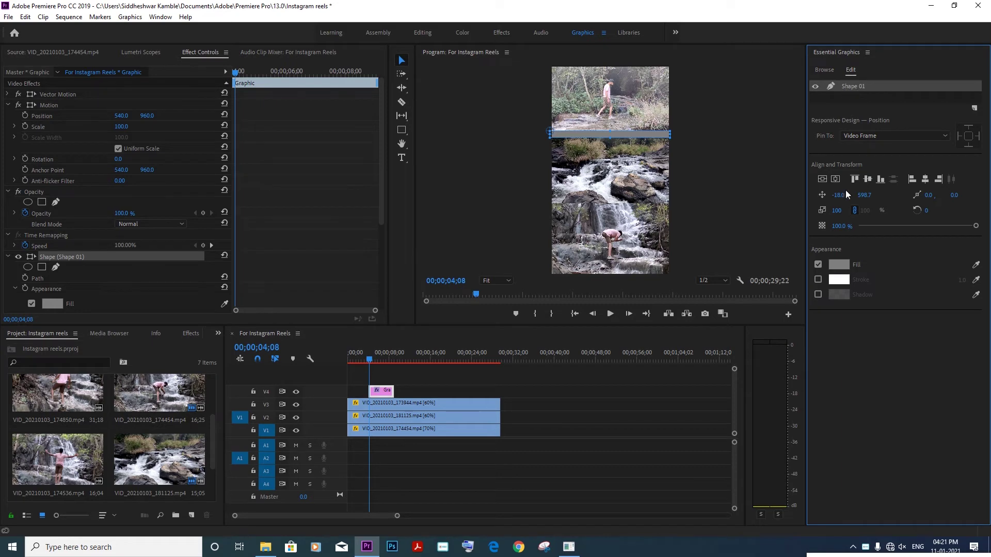
click(839, 265)
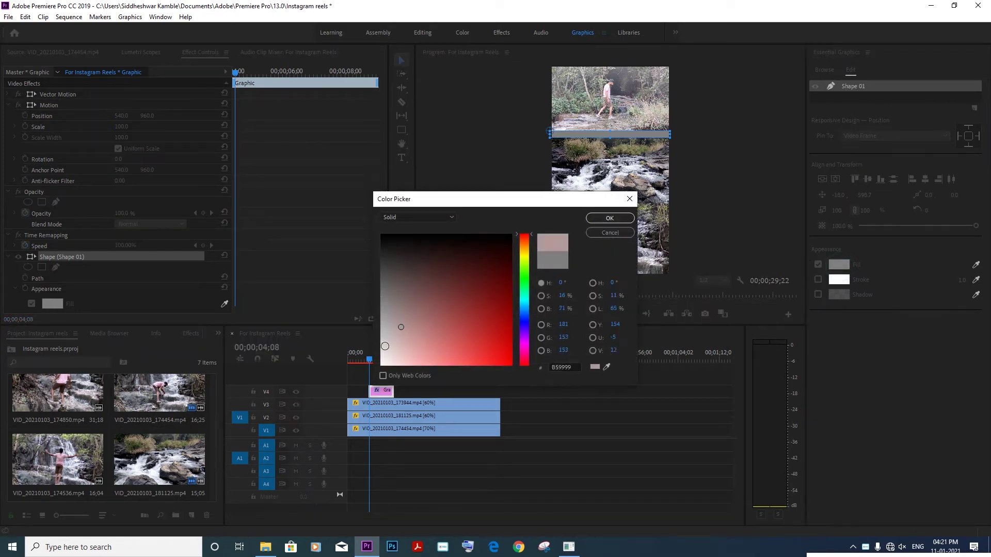
click(610, 219)
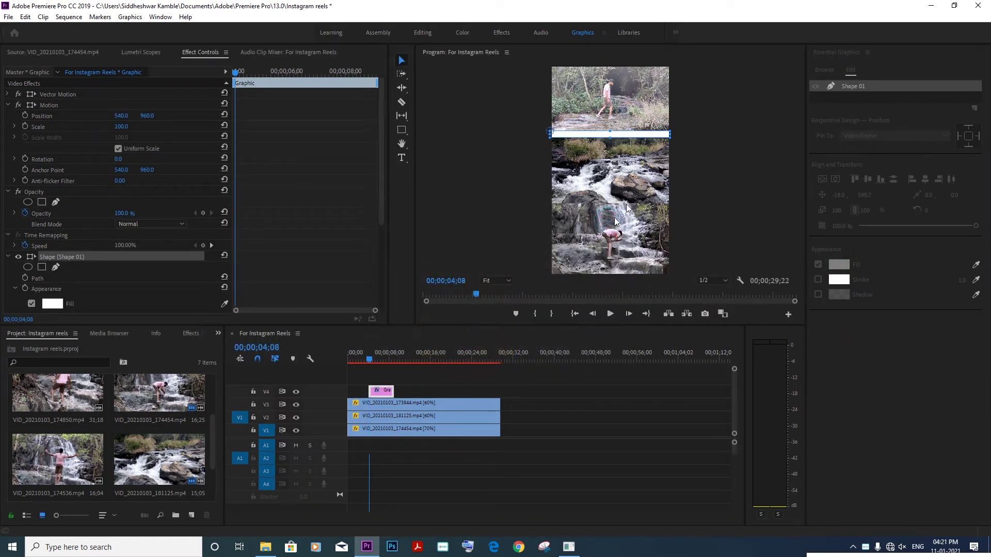
Duplicate the white bar and move the copy between the middle and bottom clips
click(834, 98)
key(ctrl+v)
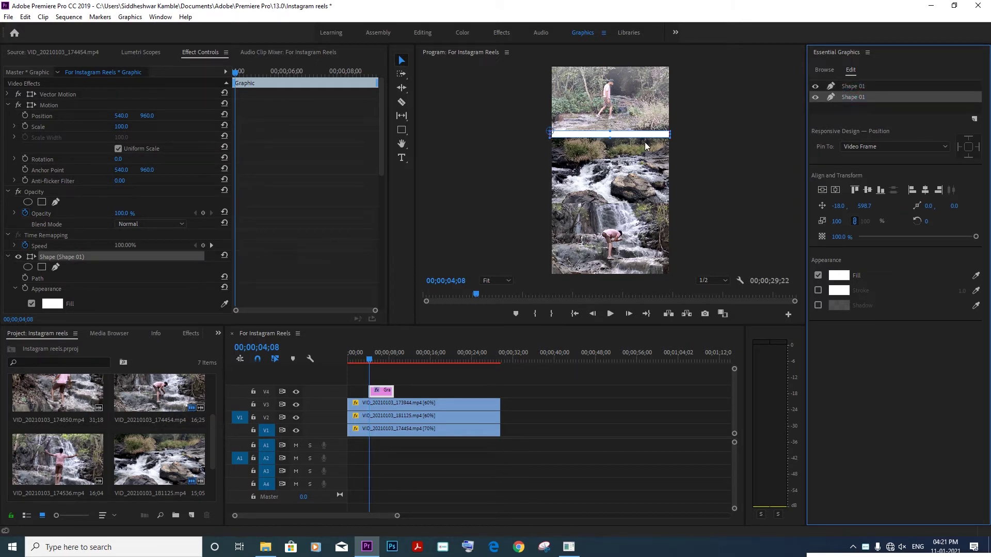
click(641, 151)
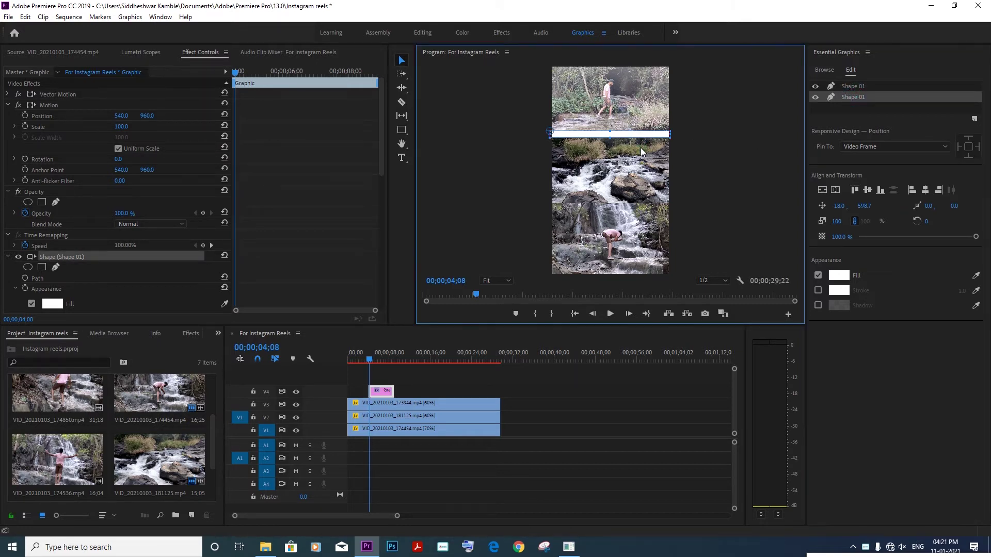
drag(642, 137, 645, 205)
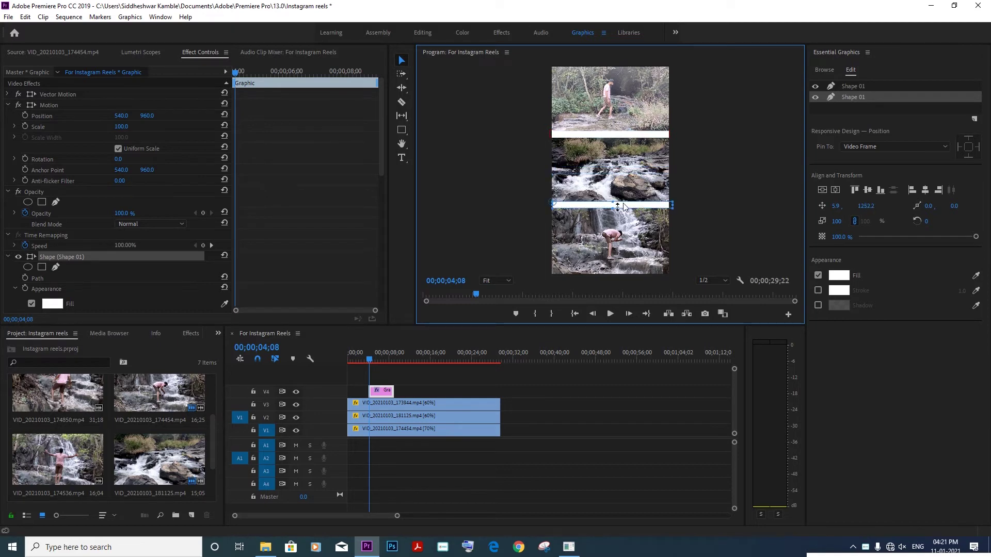
key(=)
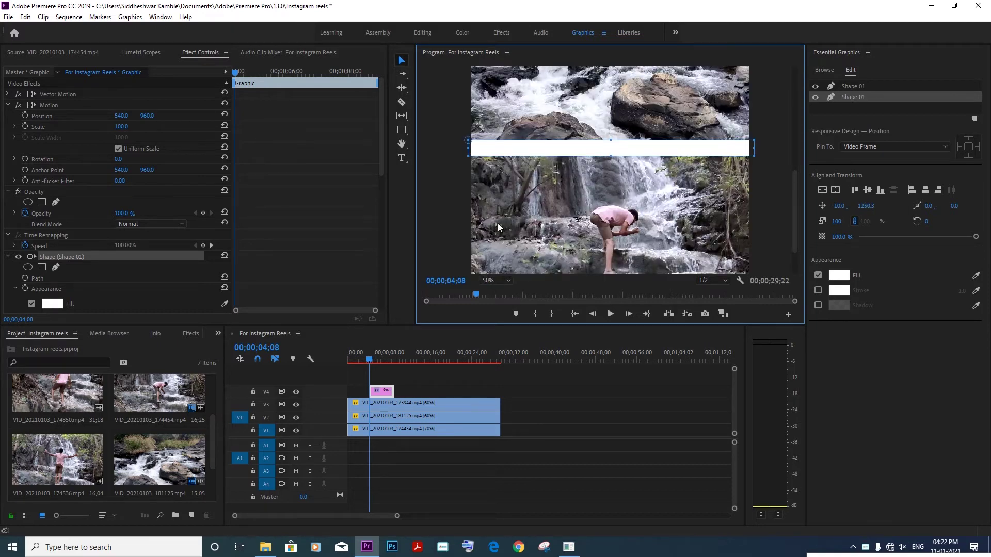
click(494, 280)
click(490, 290)
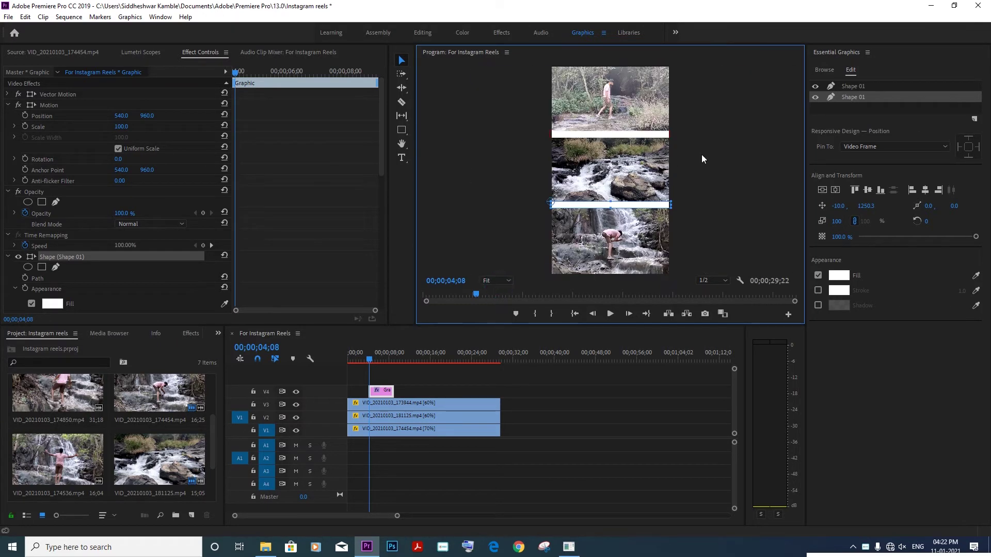
click(730, 147)
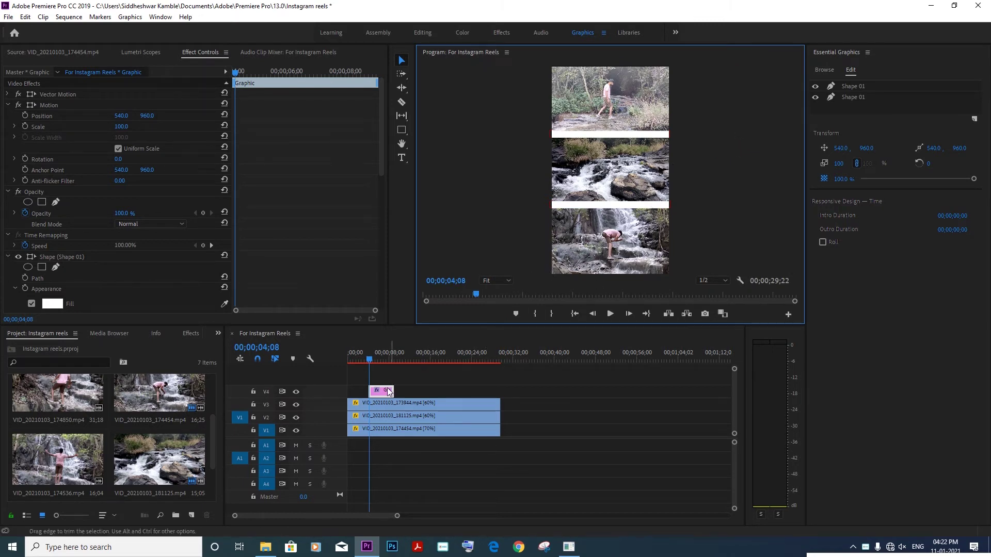
Stretch the V4 divider graphic to end at 29;22, then return the playhead to 00;00;00;00
click(370, 389)
mouse_move(370, 389)
mouse_down()
mouse_move(346, 389)
mouse_move(499, 388)
mouse_up()
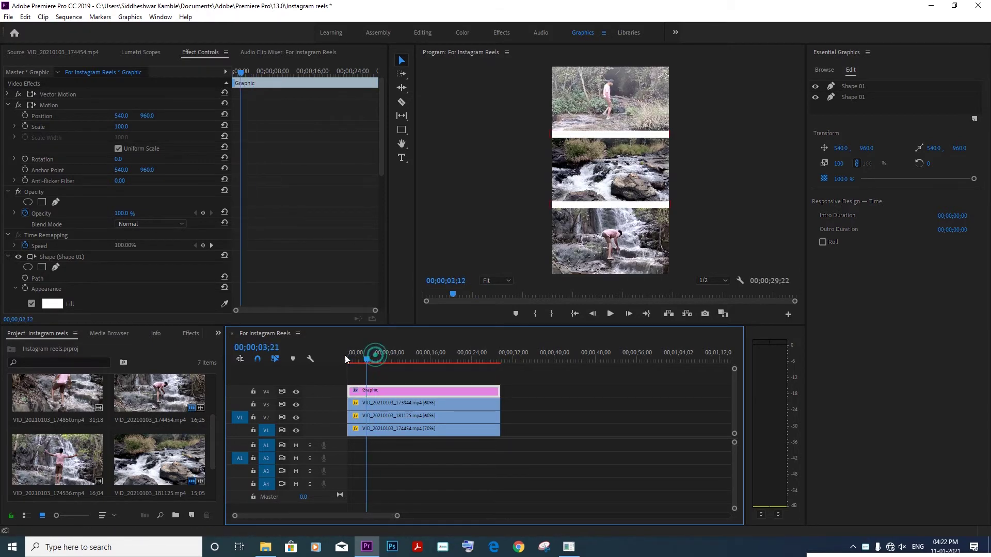
drag(380, 363, 323, 360)
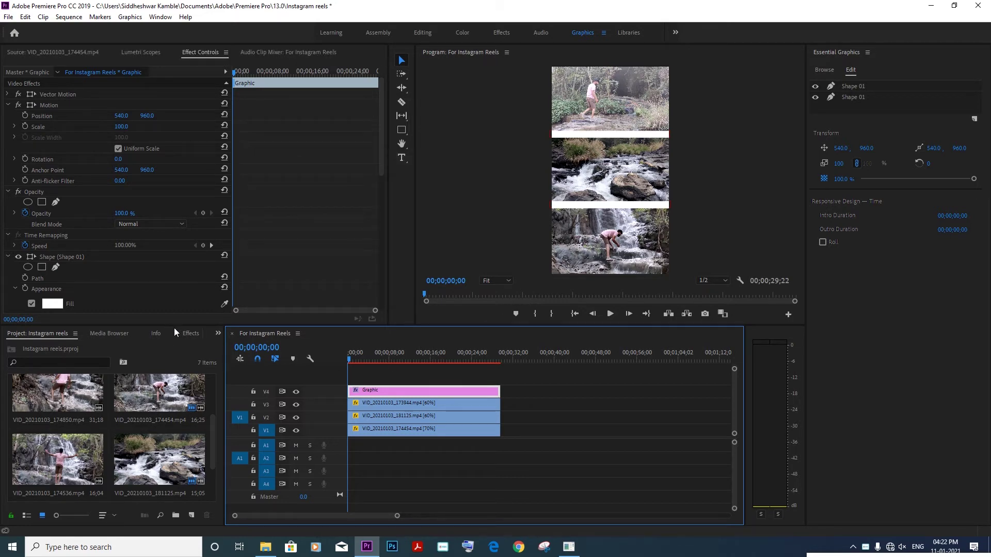
drag(176, 325, 176, 302)
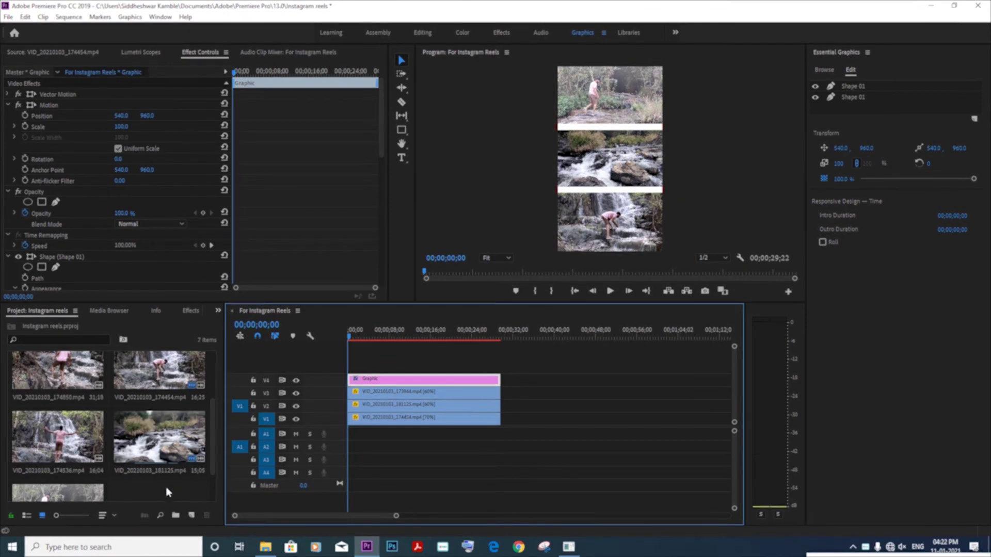
Import the Zindagi Na Milegi Dobara poetry video from Downloads and open it in the Source monitor
scroll(155, 438, down, 2)
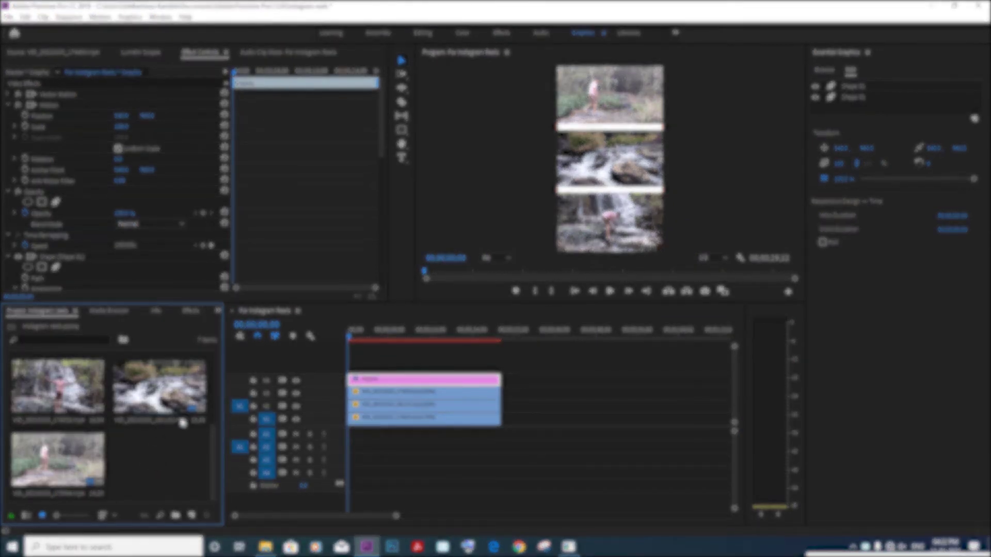
click(166, 452)
double_click(166, 451)
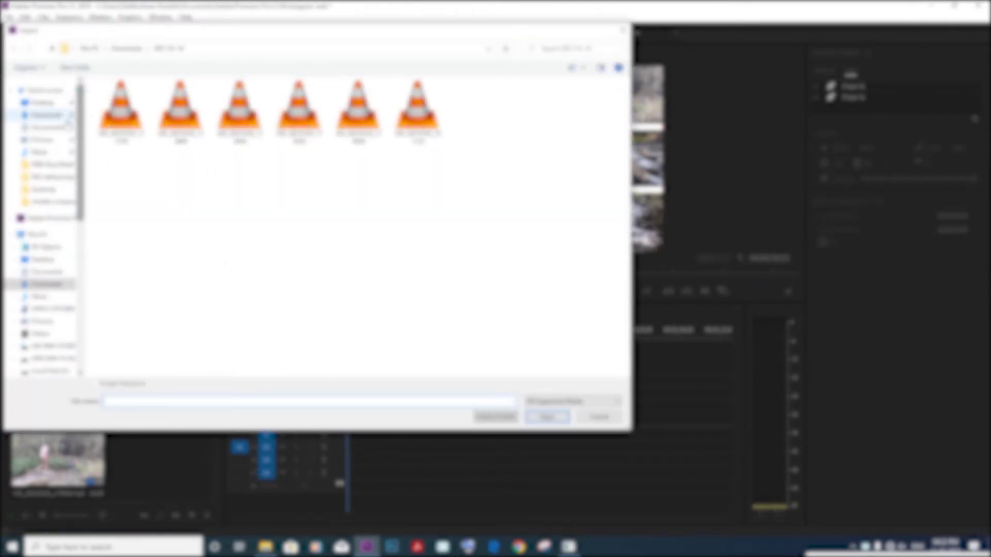
click(46, 115)
click(120, 229)
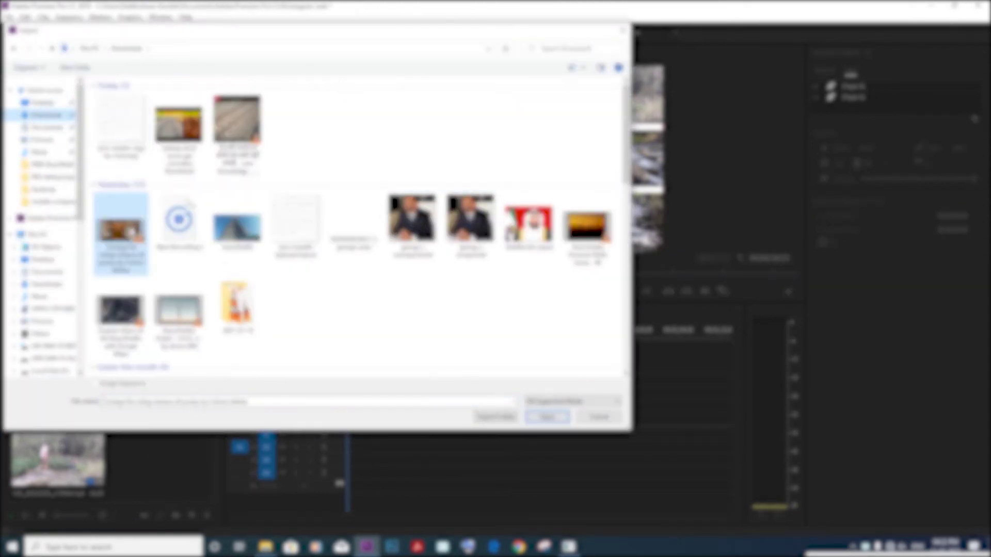
click(538, 415)
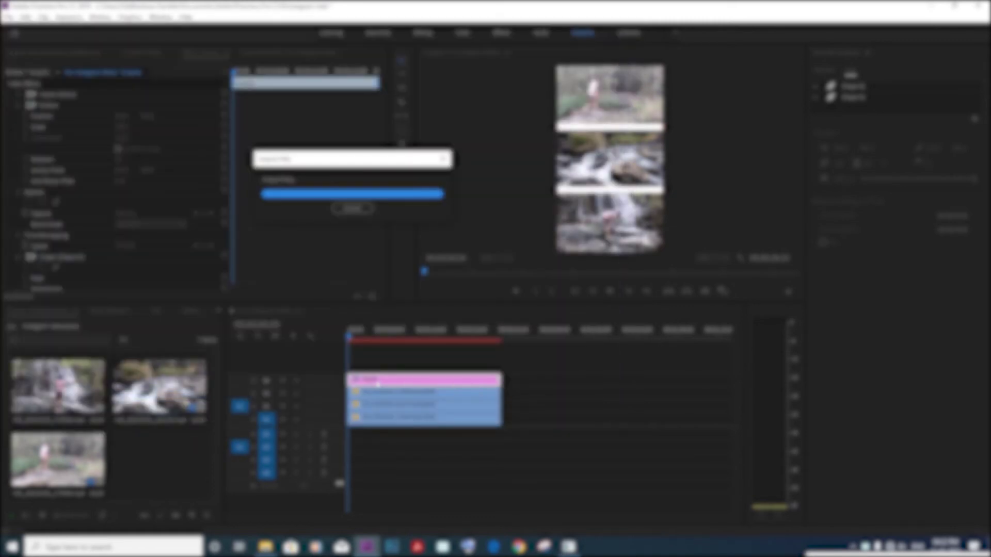
double_click(174, 447)
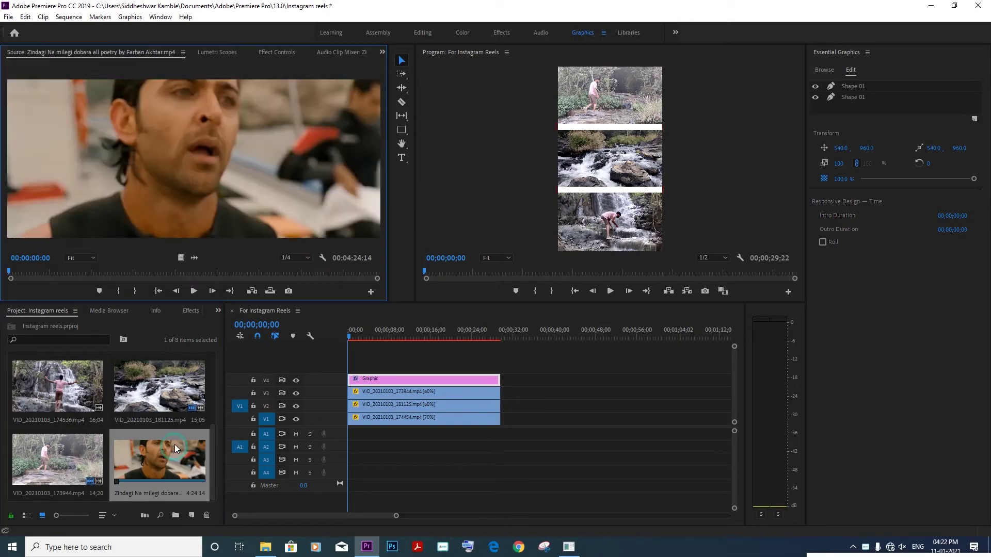
Play the poetry clip, enlarge the monitors, and trim the A1 music to end at 29;22
key(space)
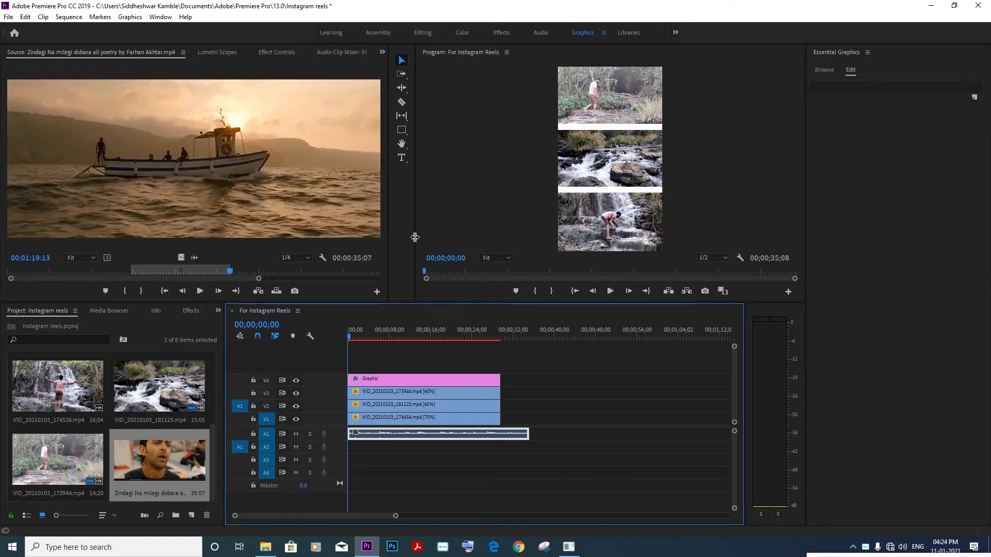
drag(415, 237, 337, 237)
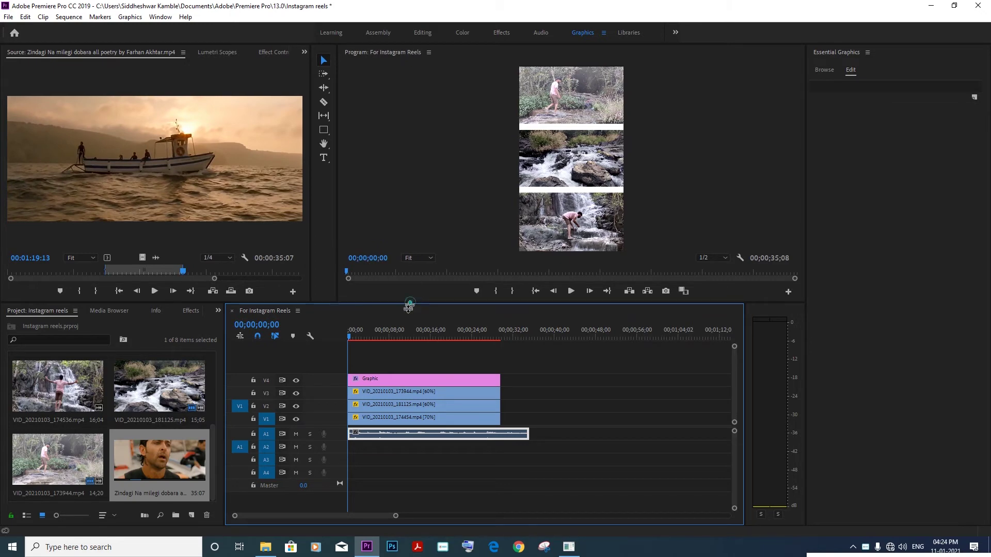
drag(410, 305, 410, 381)
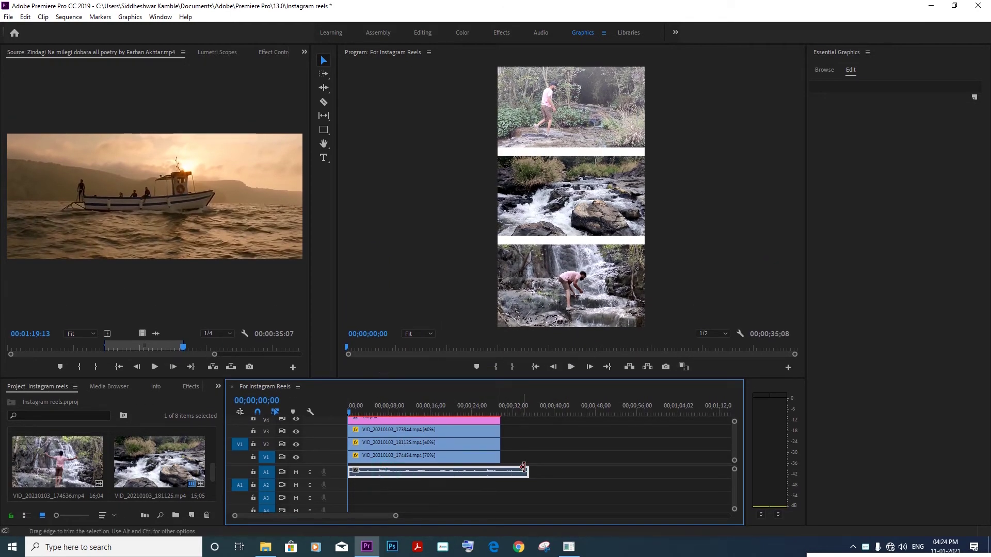
drag(526, 470, 499, 469)
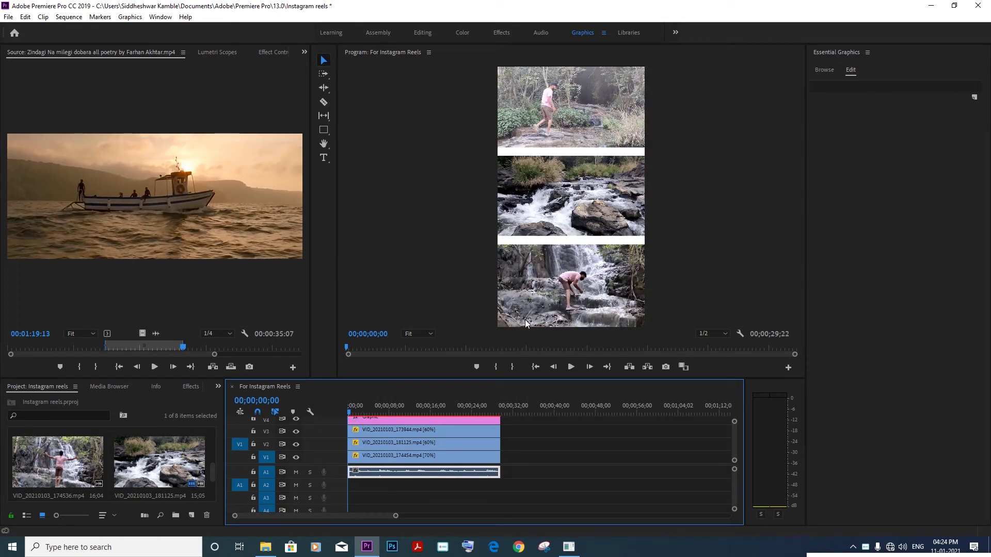
Play back the assembled reel in a maximised Program monitor, then restore the layout
click(635, 230)
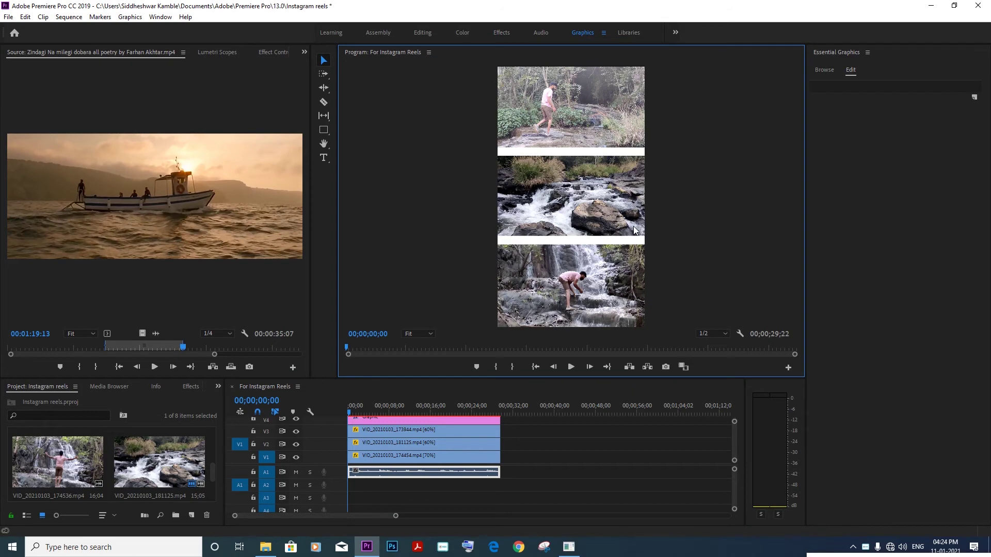
key(grave)
key(space)
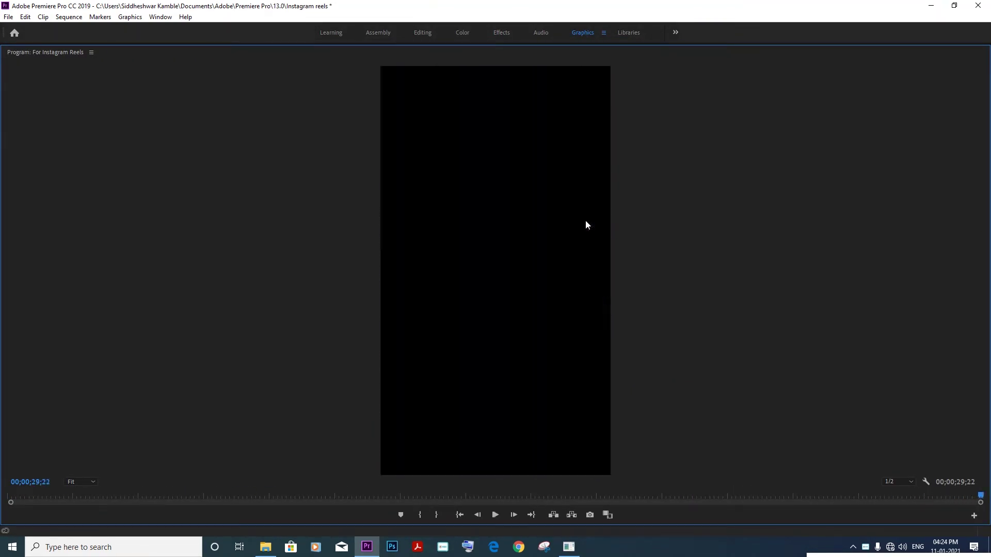
key(grave)
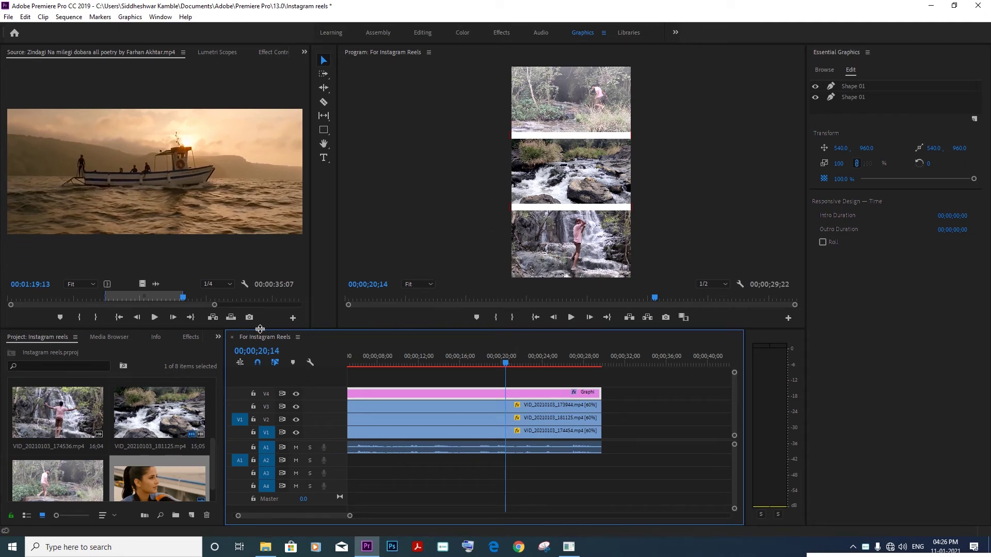
Create a new 1080x1920 adjustment layer in the Project panel
drag(260, 330, 260, 268)
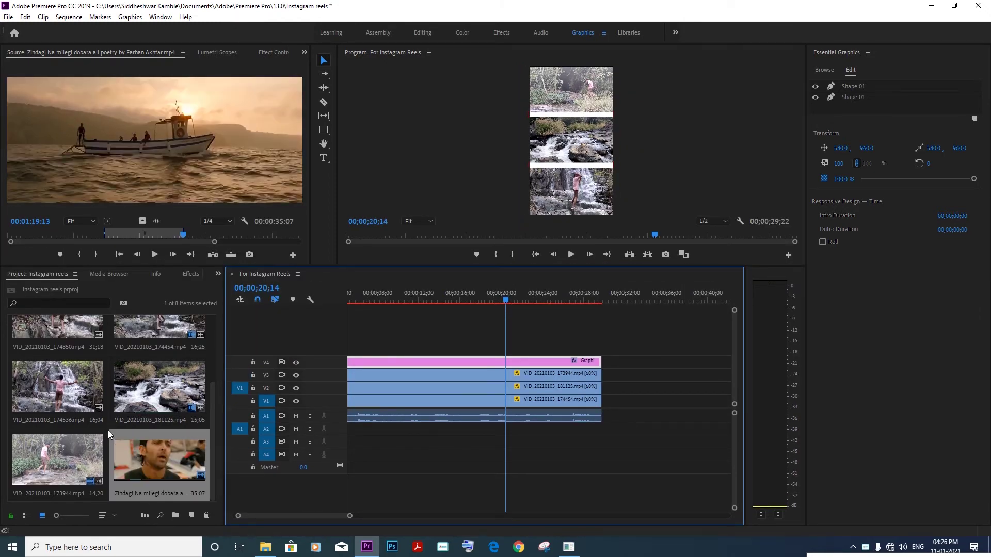
click(109, 425)
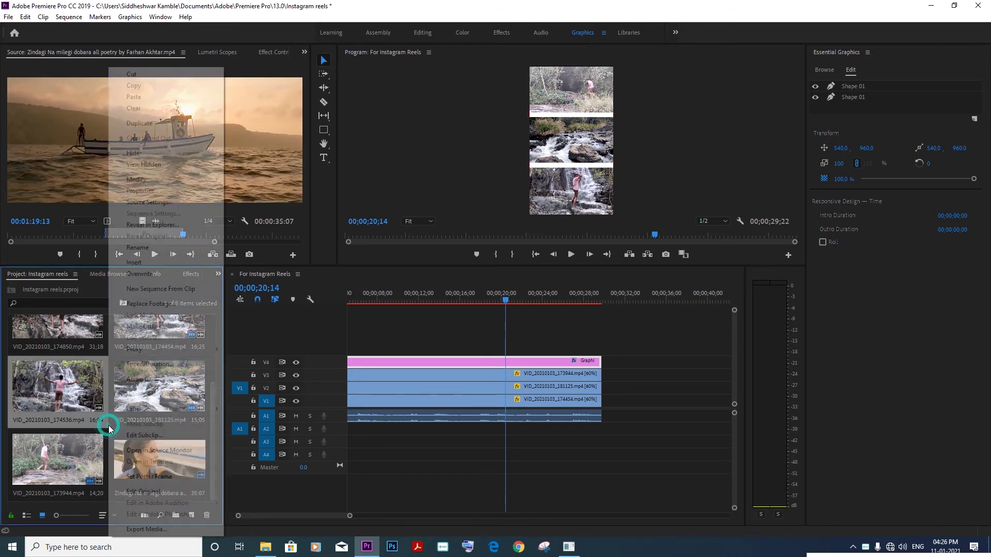
click(27, 515)
right_click(104, 468)
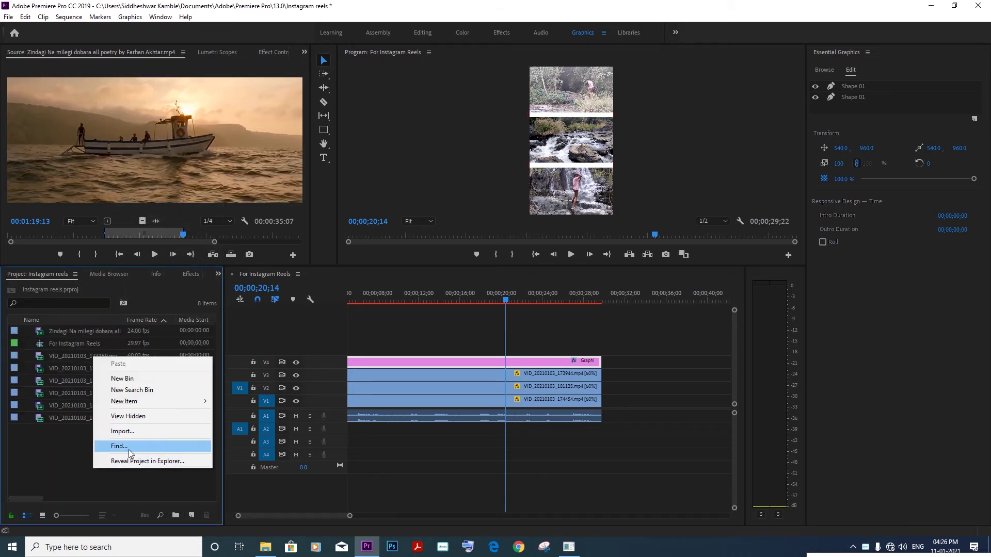
click(60, 463)
right_click(61, 463)
mouse_move(155, 395)
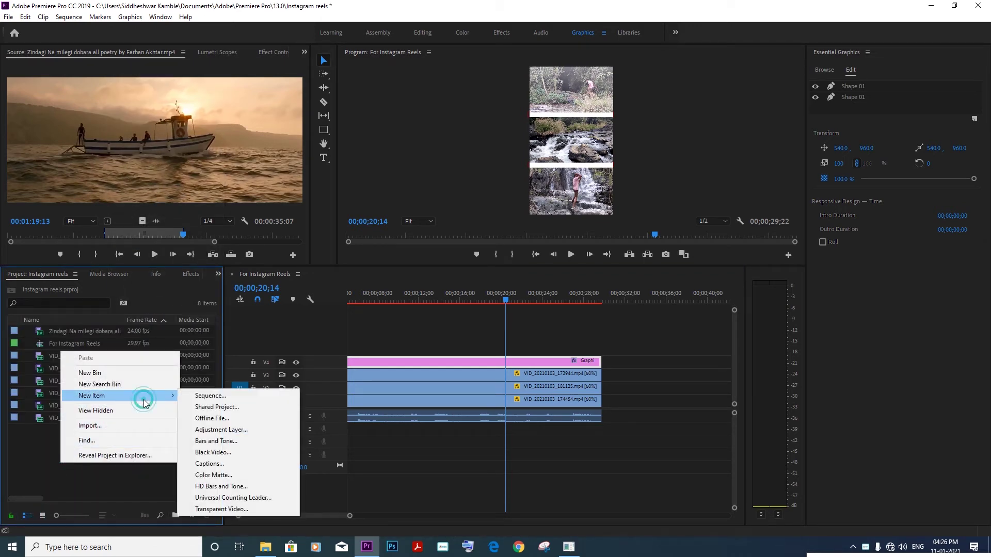
click(213, 431)
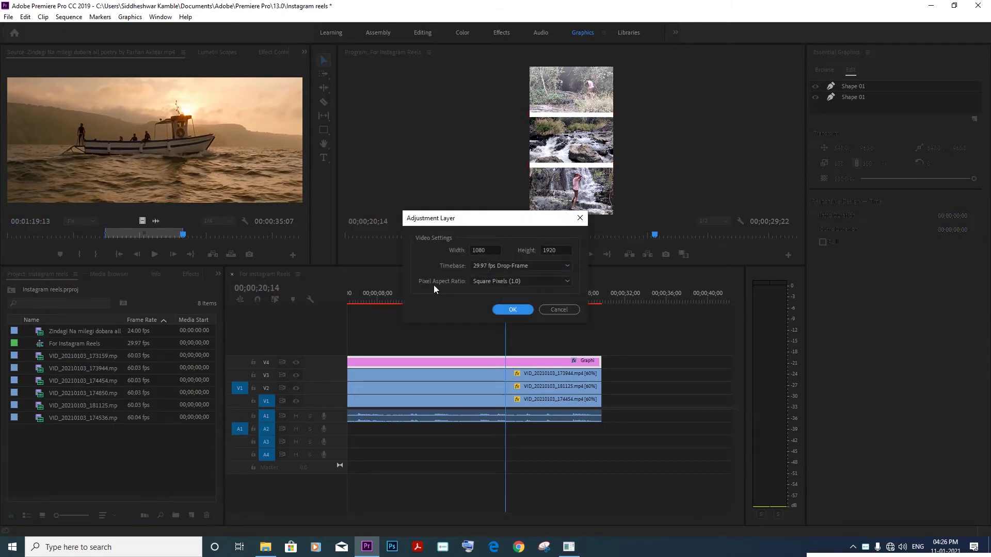
click(503, 308)
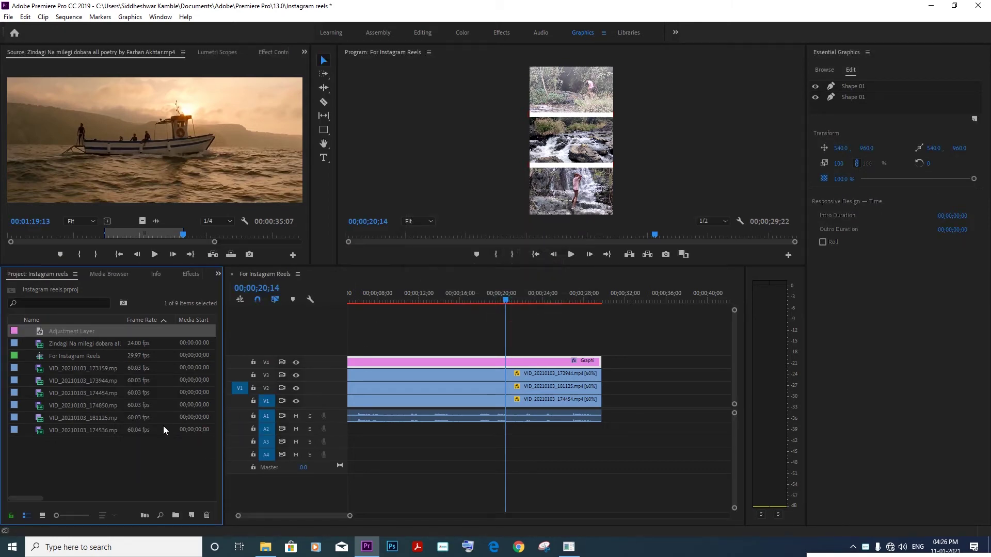
Place the adjustment layer on V5 from the sequence start to the end of the clips
drag(57, 336, 361, 340)
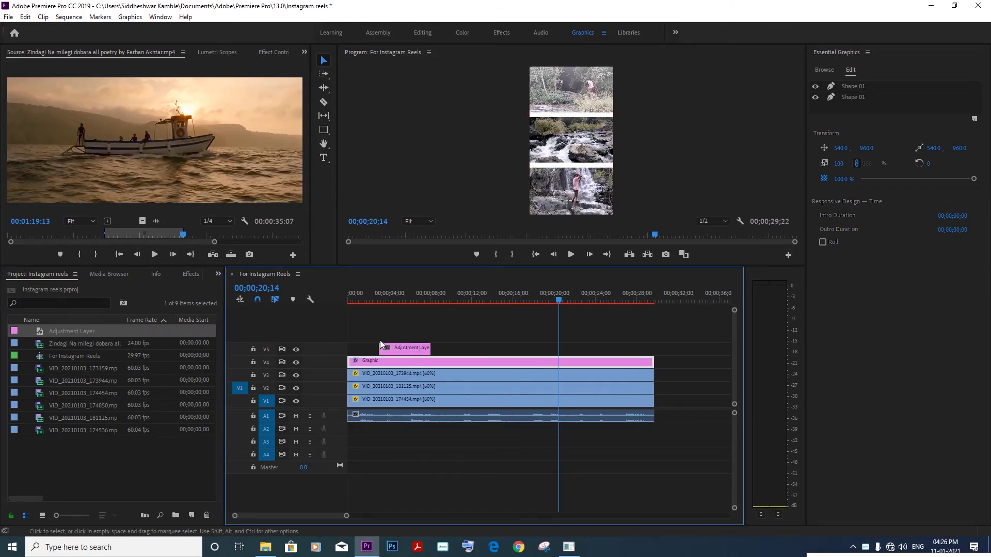
click(408, 298)
mouse_move(425, 349)
mouse_down()
mouse_move(394, 350)
mouse_move(627, 341)
mouse_up()
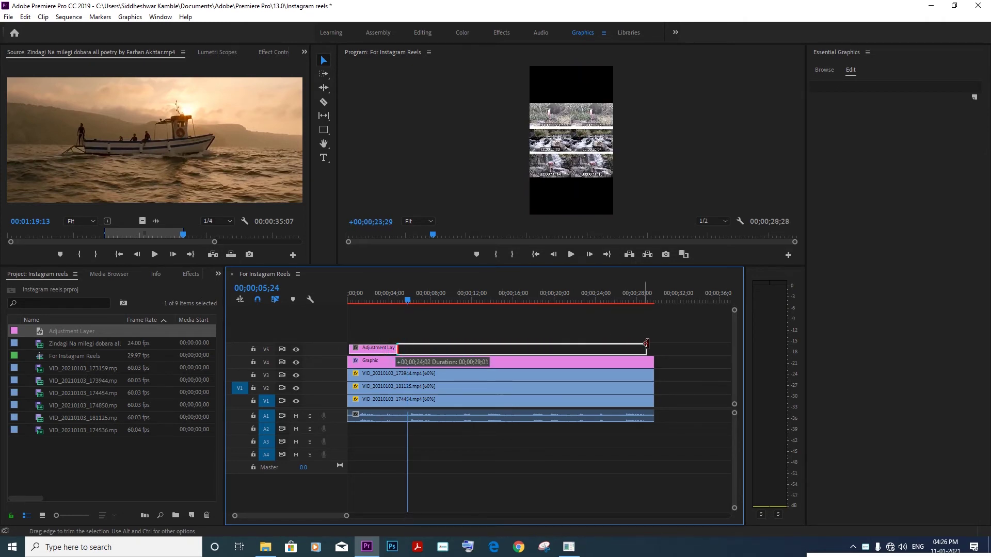
drag(626, 341, 651, 344)
click(191, 274)
click(72, 287)
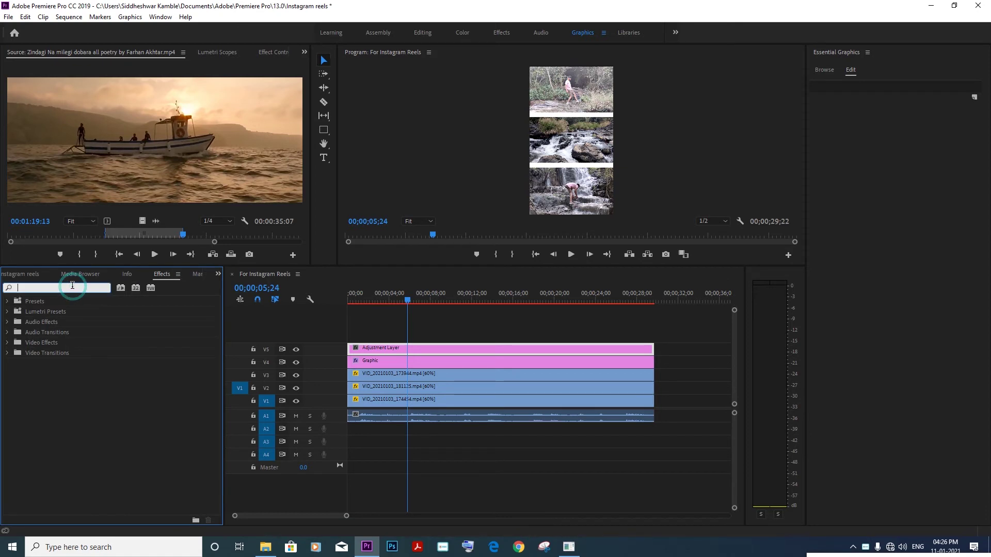
Apply the Lumetri Color effect to the adjustment layer and move to the Color workspace
text(lumetri)
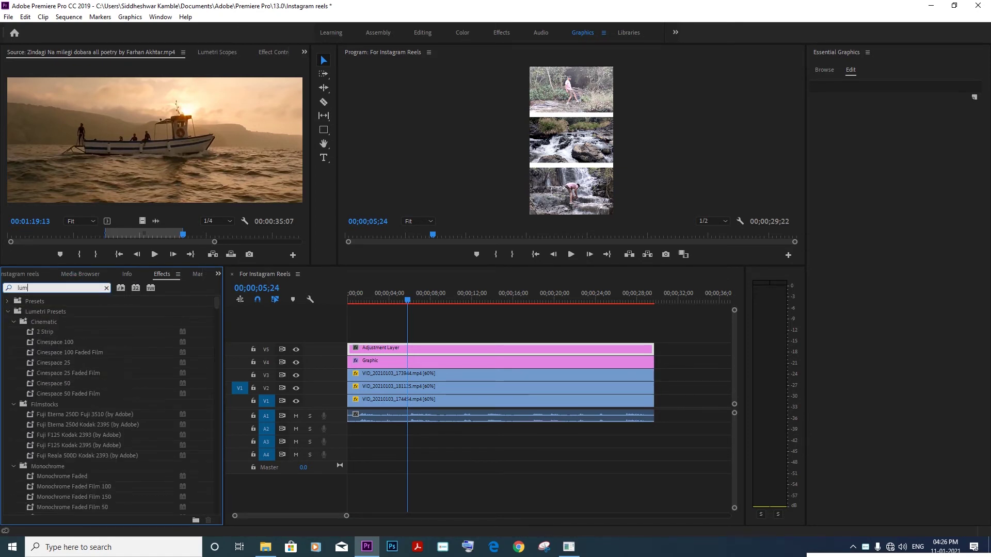
text( col)
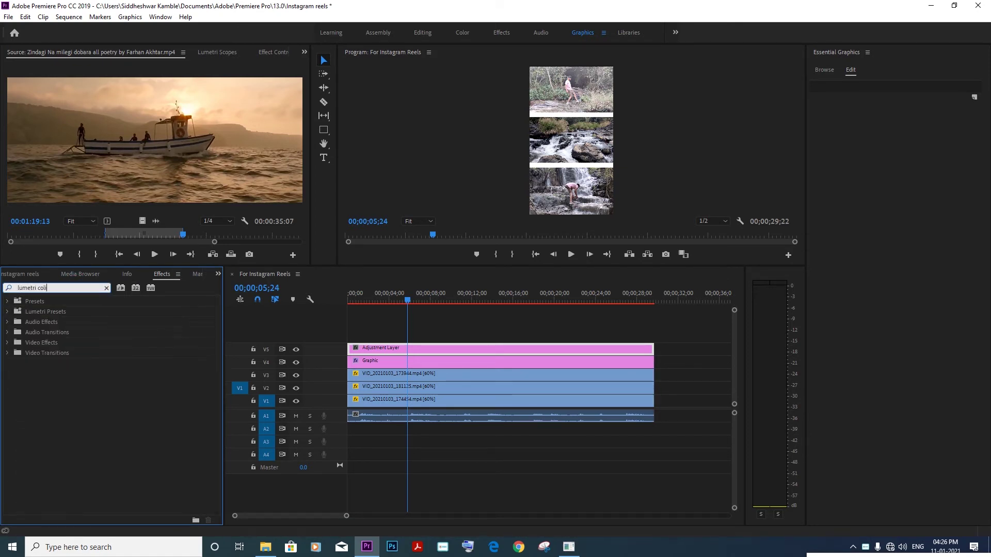
drag(54, 362, 447, 346)
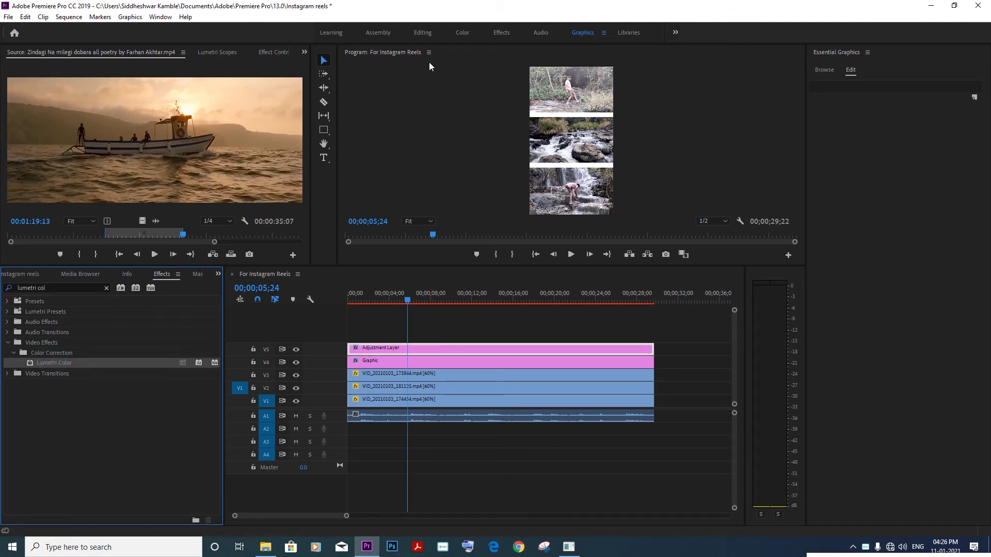
click(459, 32)
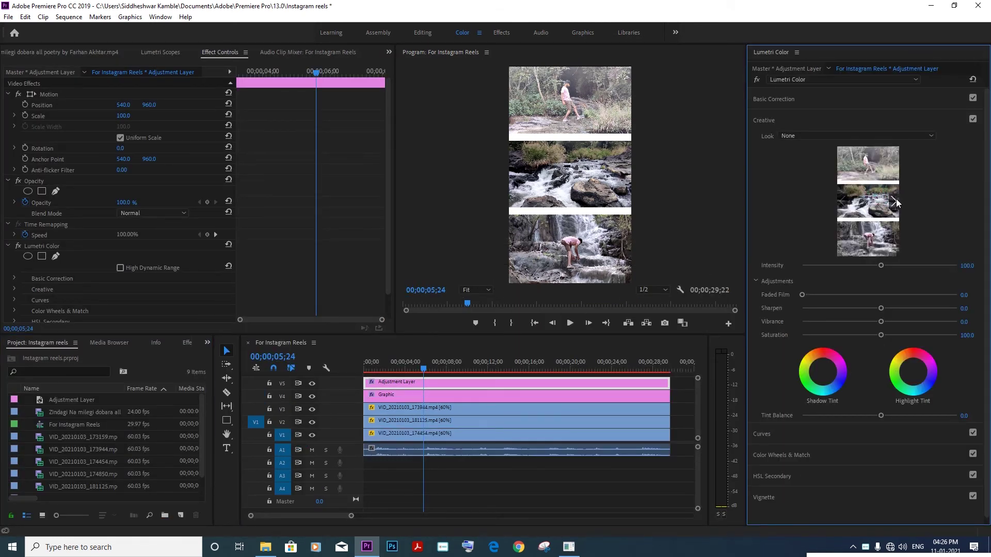
Try CineSpace2383sRGB6bit and Fuji ETERNA 250D Fuji 3510 looks, ending on Fuji F125 Kodak 2393
click(894, 202)
click(865, 203)
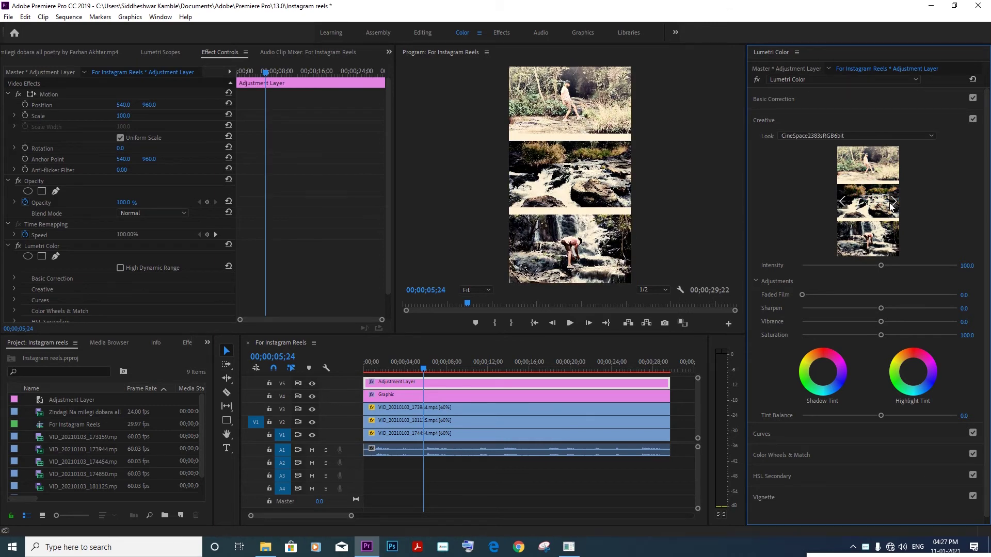
click(892, 201)
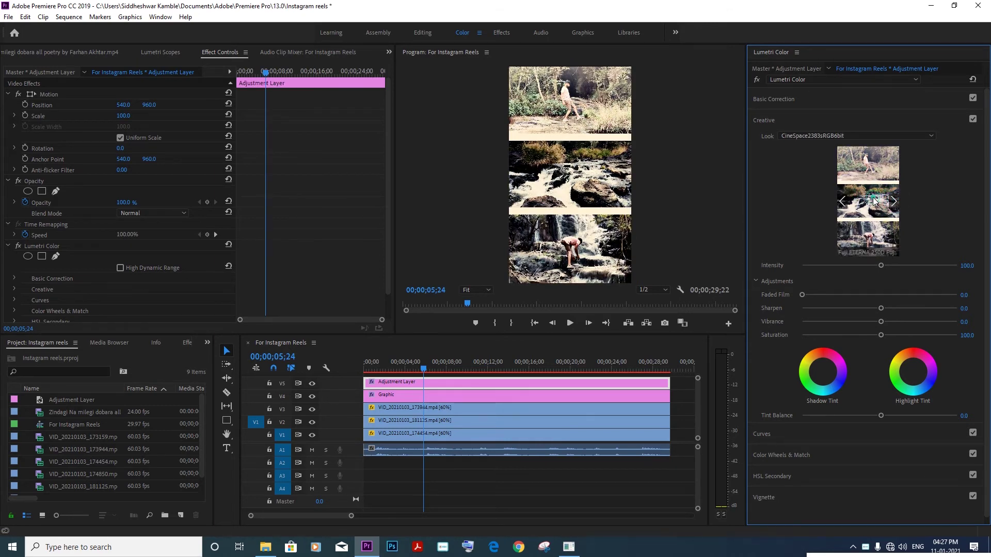
click(874, 201)
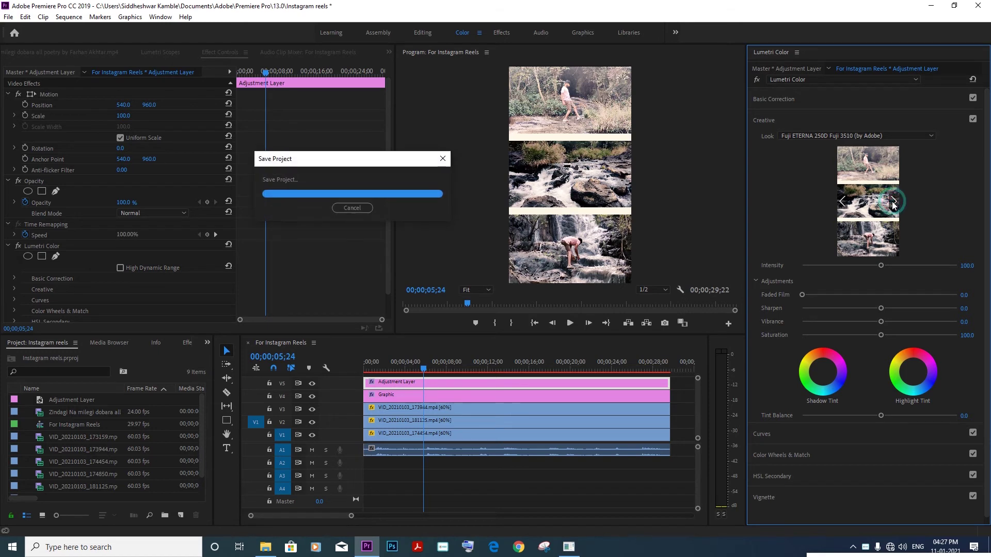
click(892, 202)
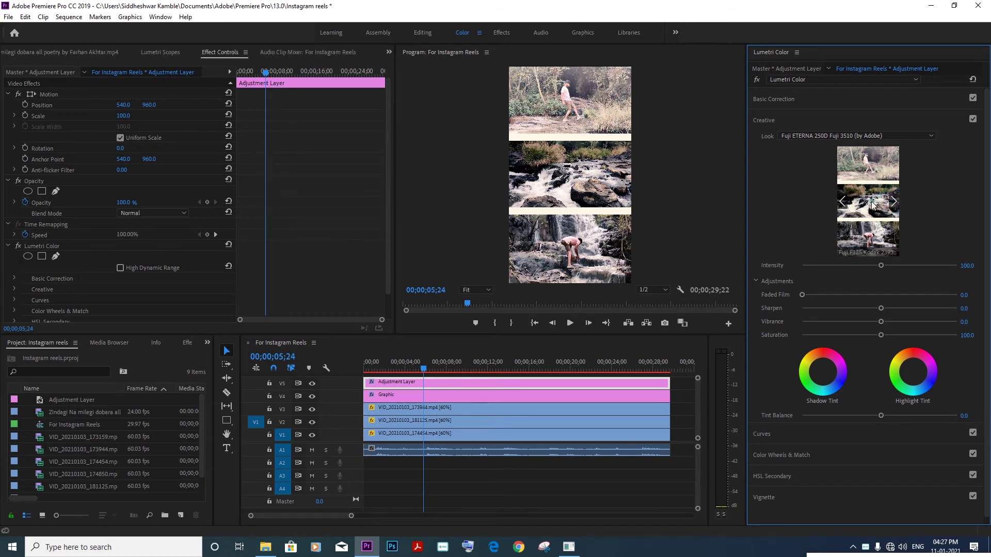
click(873, 205)
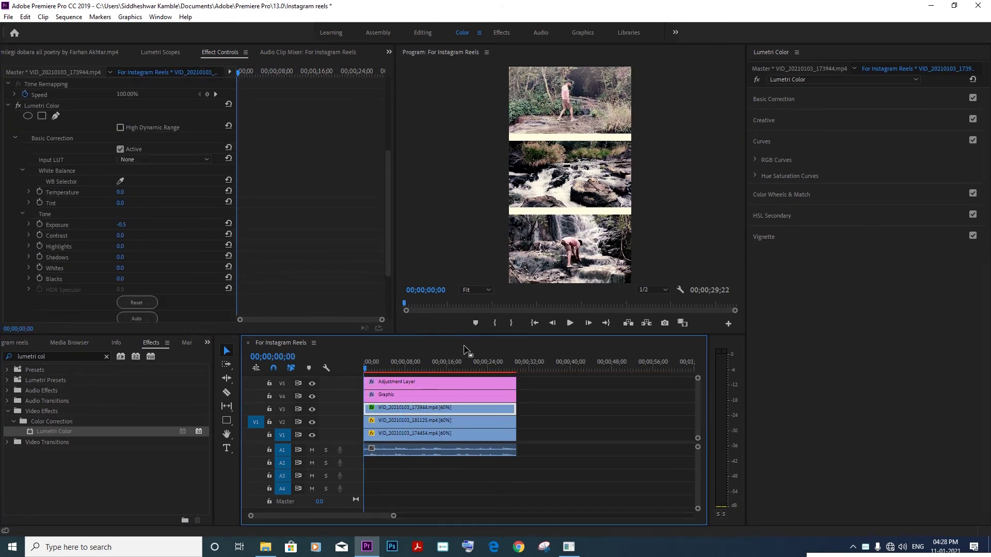
Set up a media export of the entire sequence as H.264 with a chosen output file name
click(8, 17)
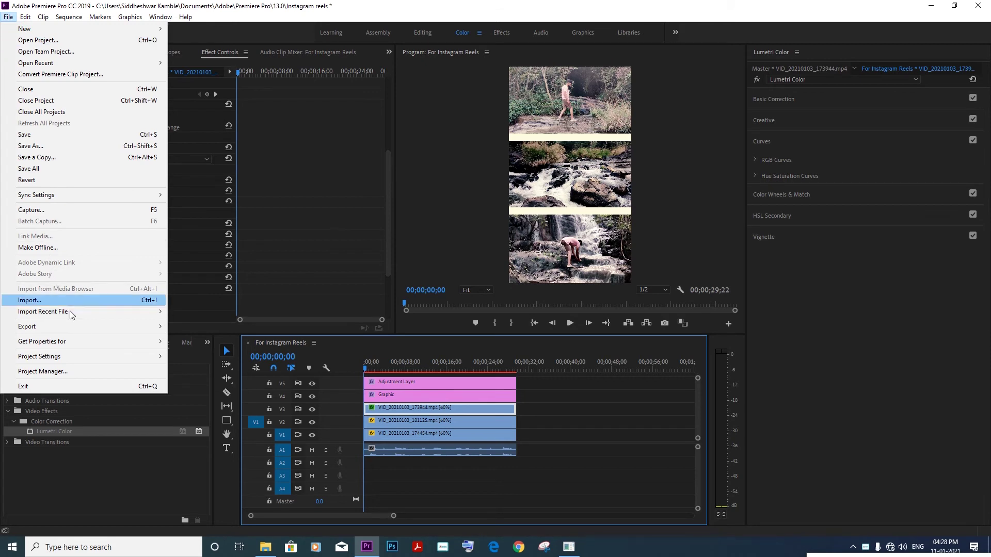
mouse_move(86, 328)
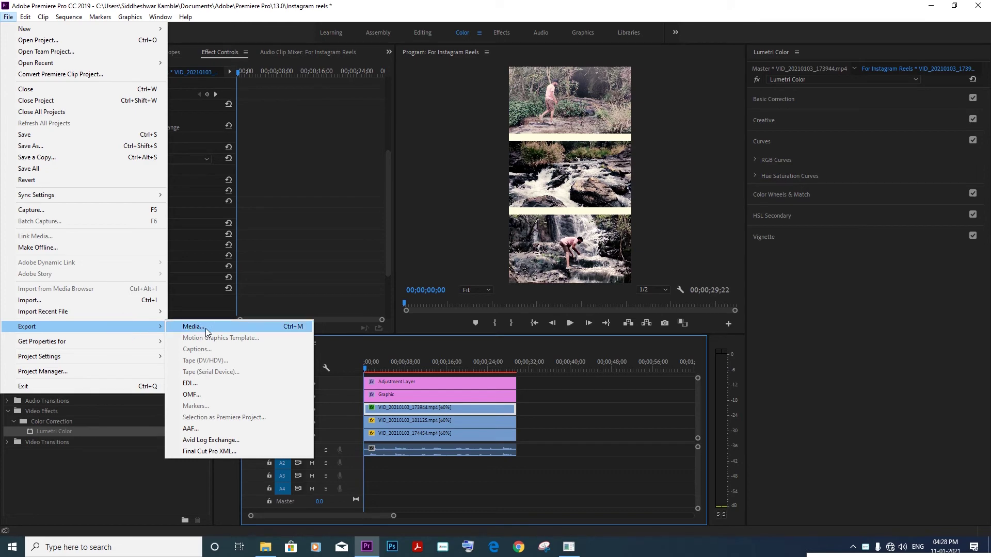
click(295, 326)
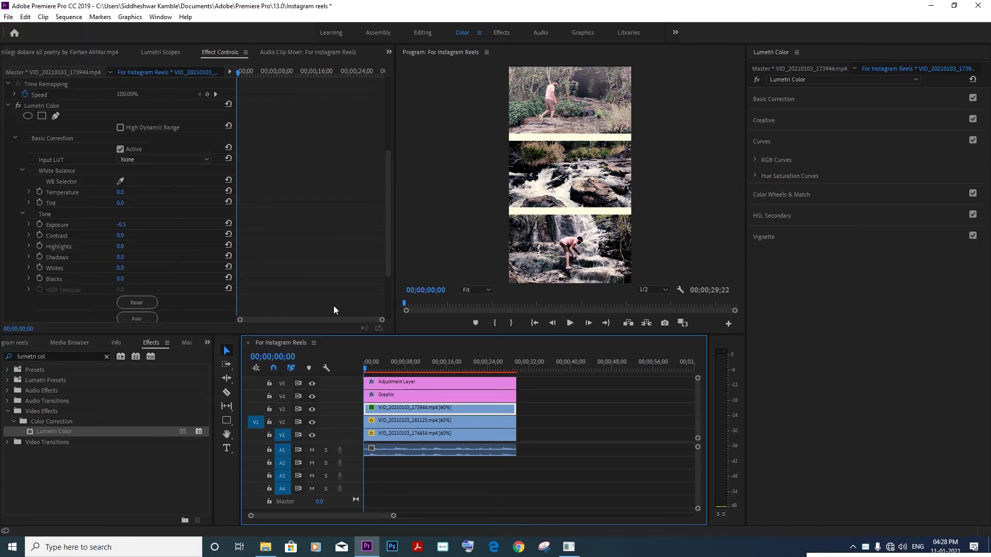
click(385, 479)
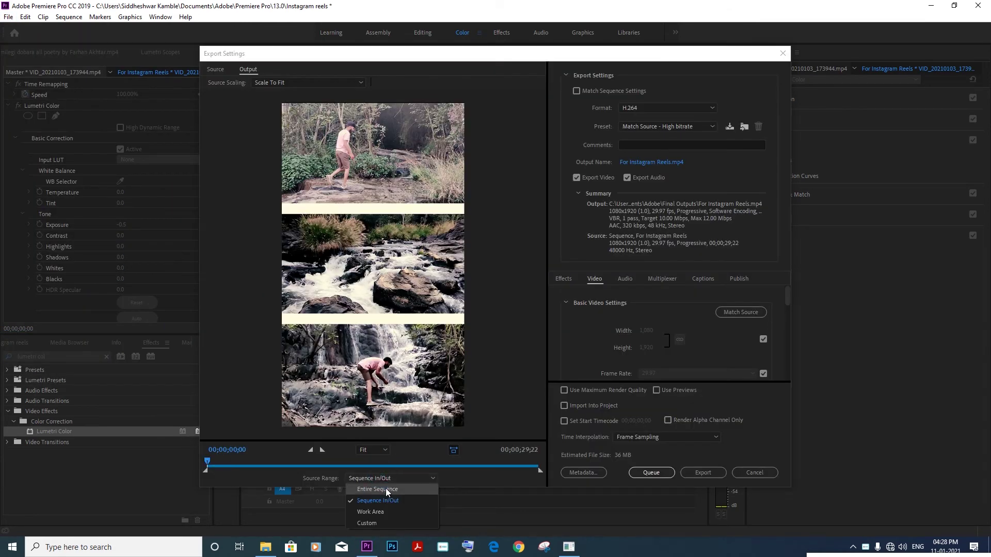
click(385, 488)
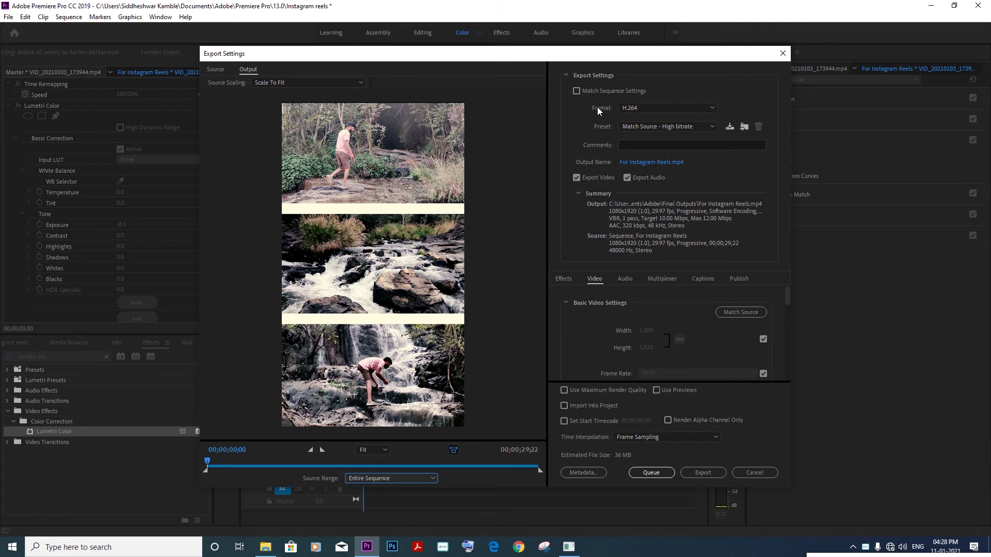
click(645, 105)
click(648, 243)
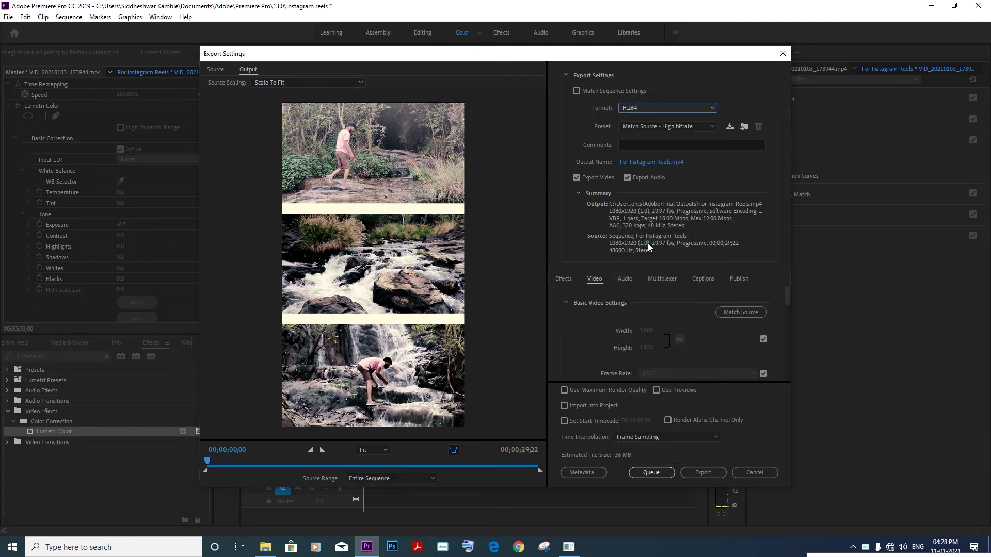
click(652, 163)
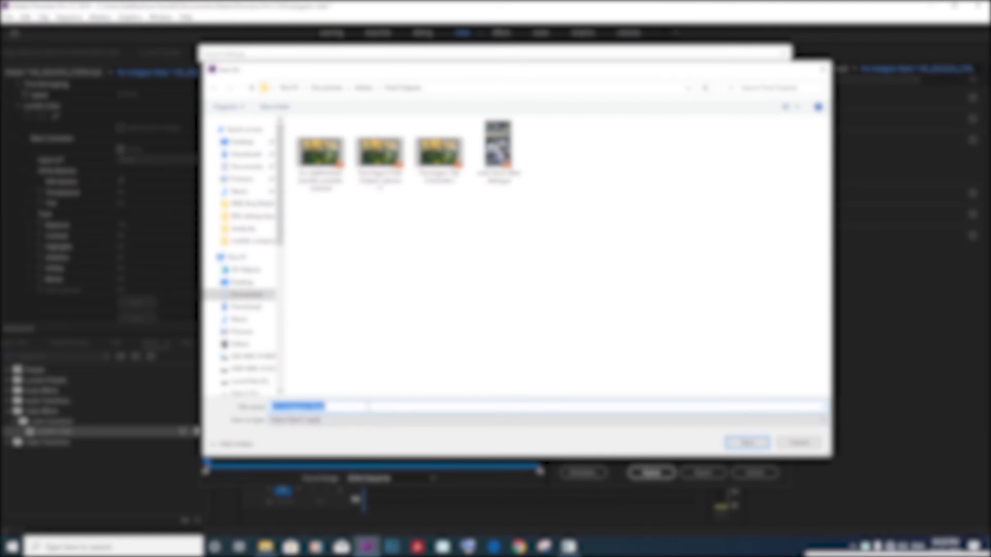
click(746, 442)
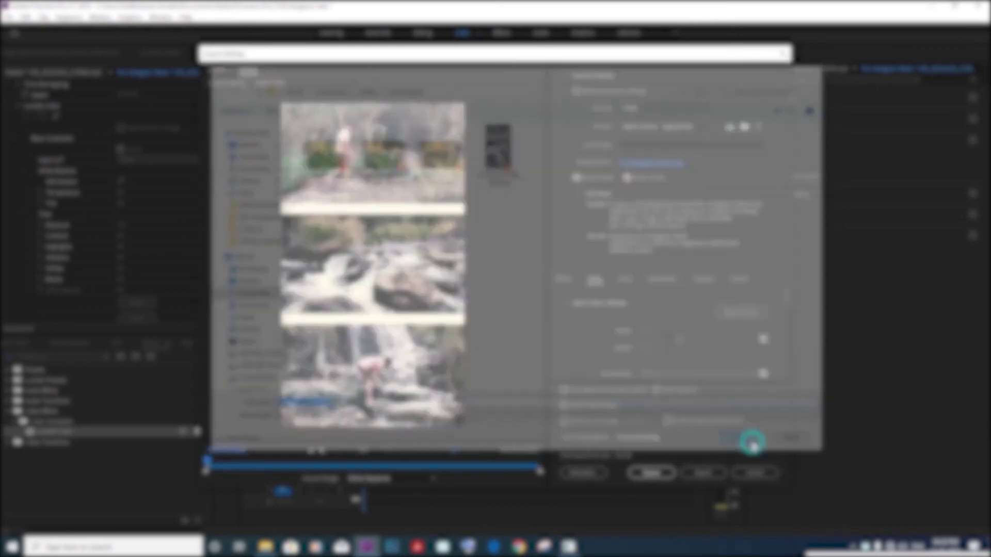
Set the export target bitrate to 20 Mbps
scroll(634, 305, down, 3)
scroll(642, 314, down, 2)
scroll(627, 317, down, 2)
scroll(635, 333, down, 3)
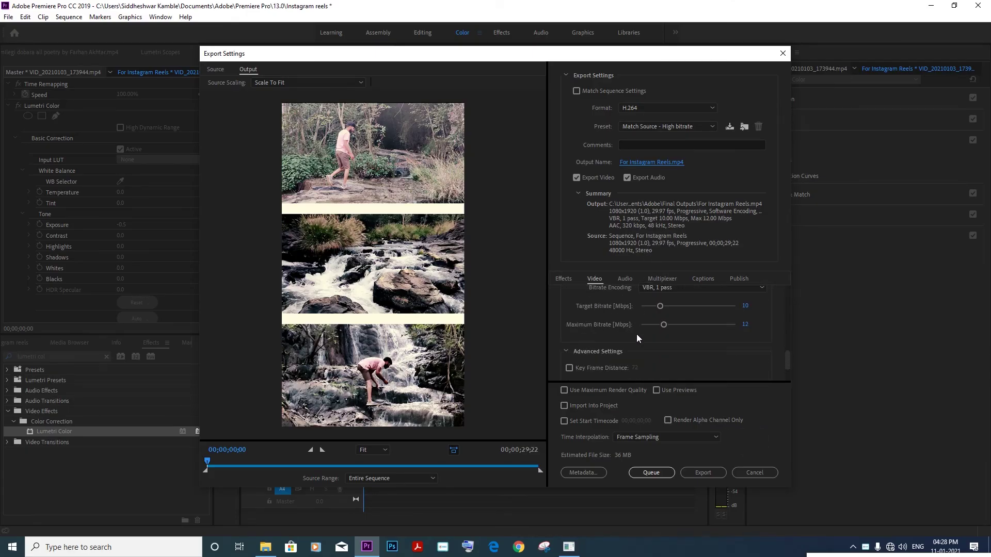
scroll(619, 323, up, 1)
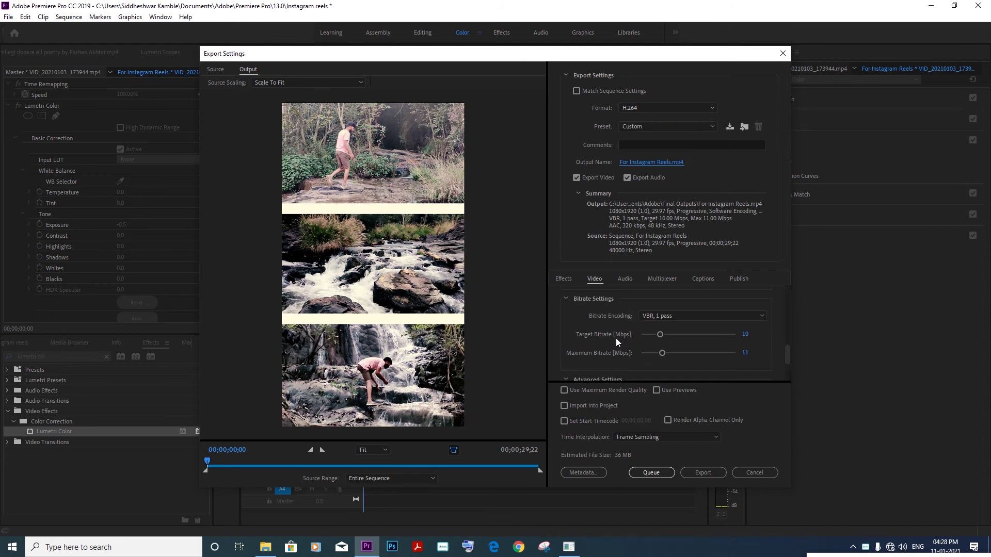
drag(660, 335, 669, 335)
click(746, 335)
key(Return)
drag(788, 352, 787, 364)
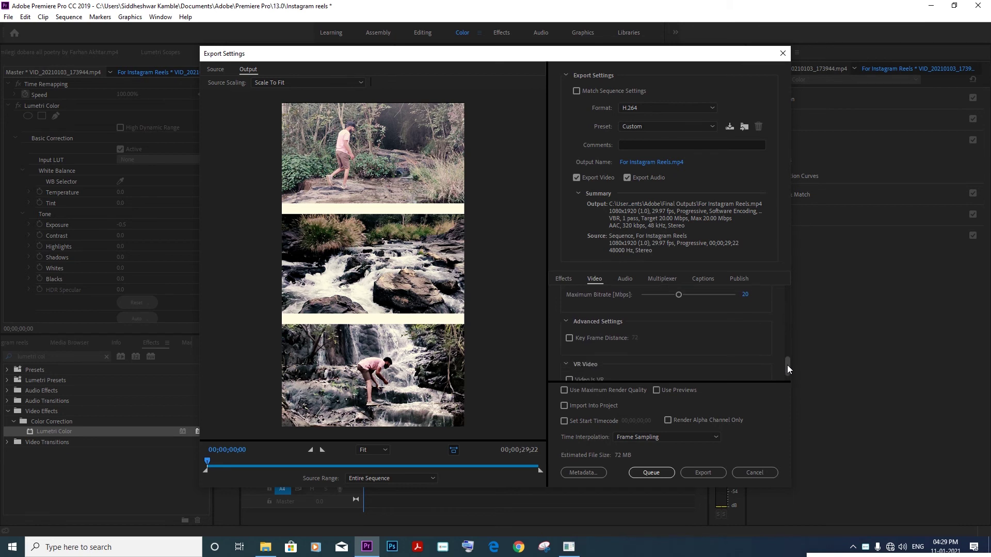
Enable Max Render Quality and Use Previews, export, then play the MP4 in VLC
click(590, 392)
click(656, 390)
click(700, 473)
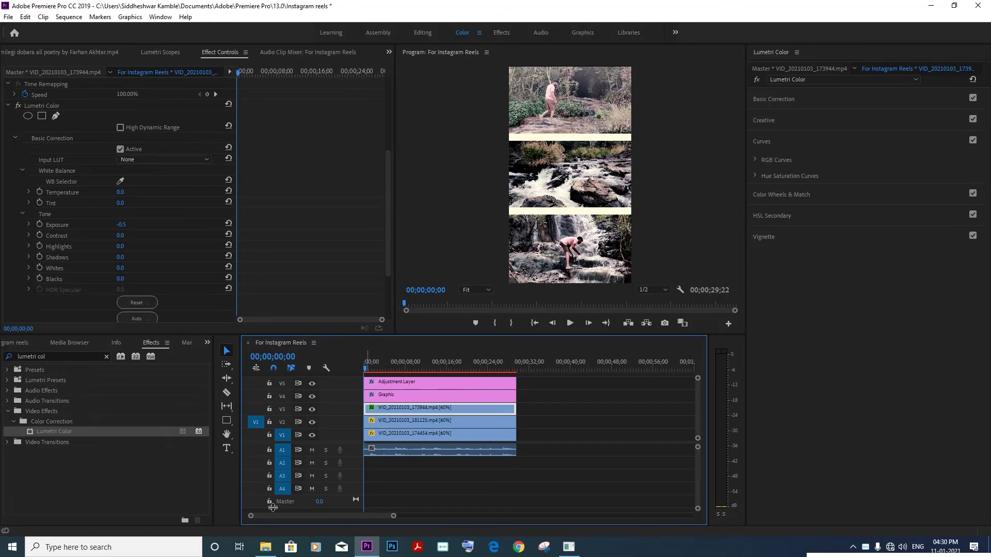
click(265, 547)
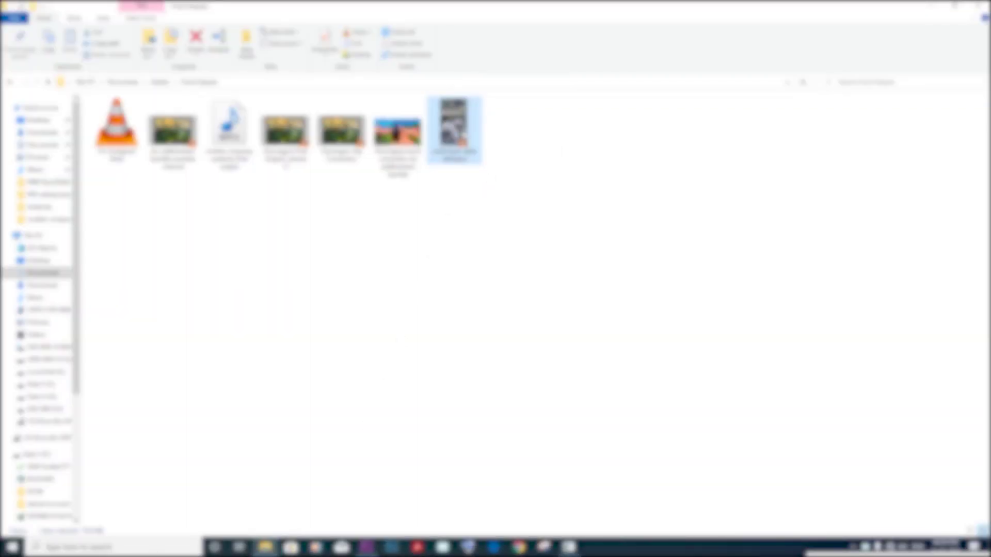
double_click(467, 129)
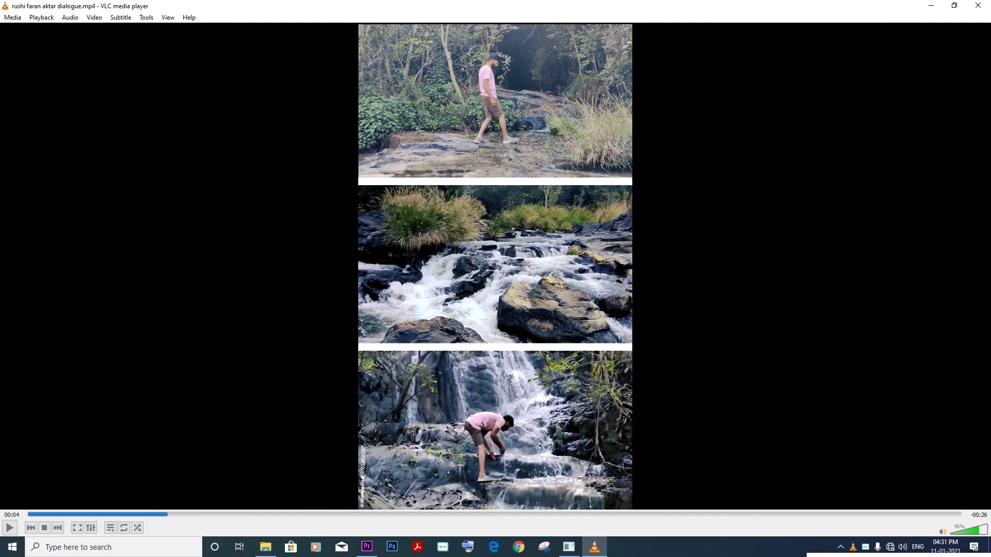